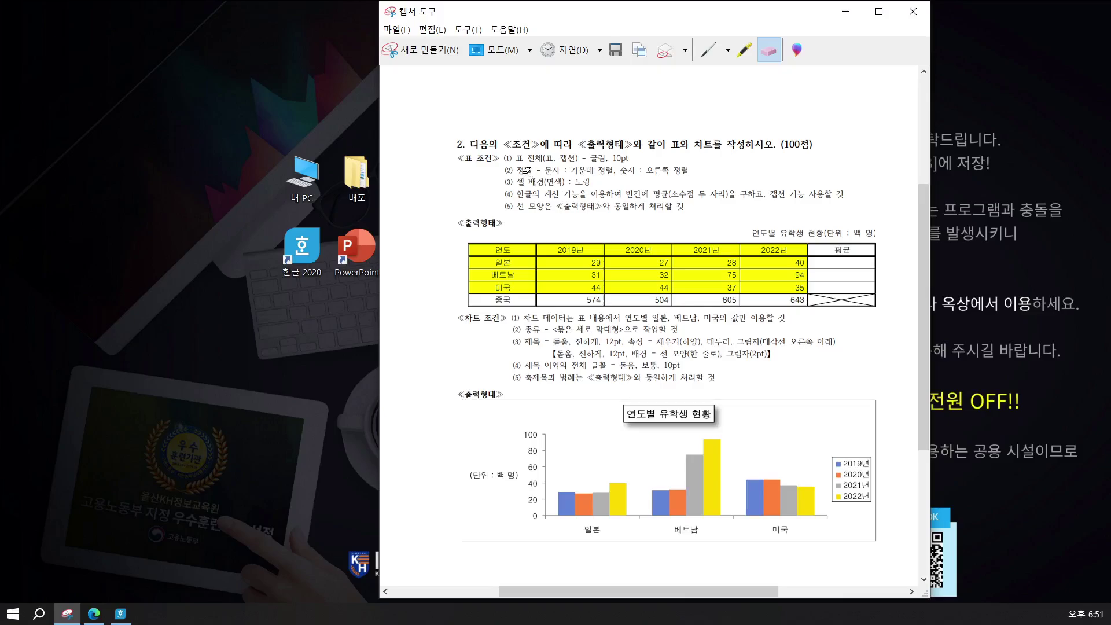
Step: Choose the pen for the captured exam sheet, minimize the Snipping Tool and switch to the Hancom Hangul document
{"action": "left_click", "coordinate": [707, 50]}
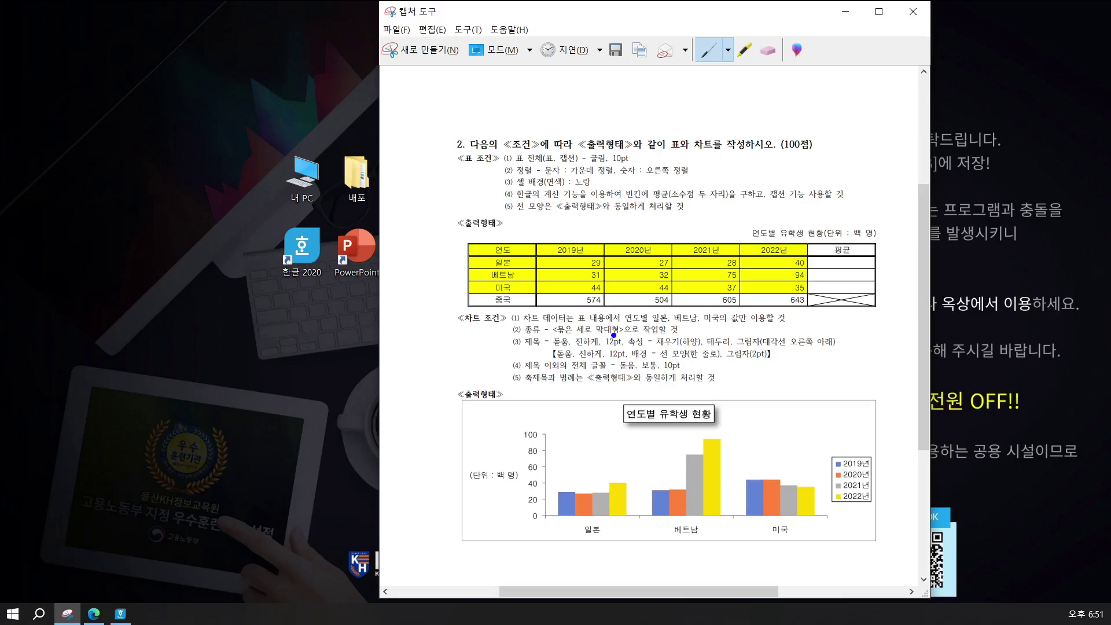
{"action": "left_click", "coordinate": [844, 12]}
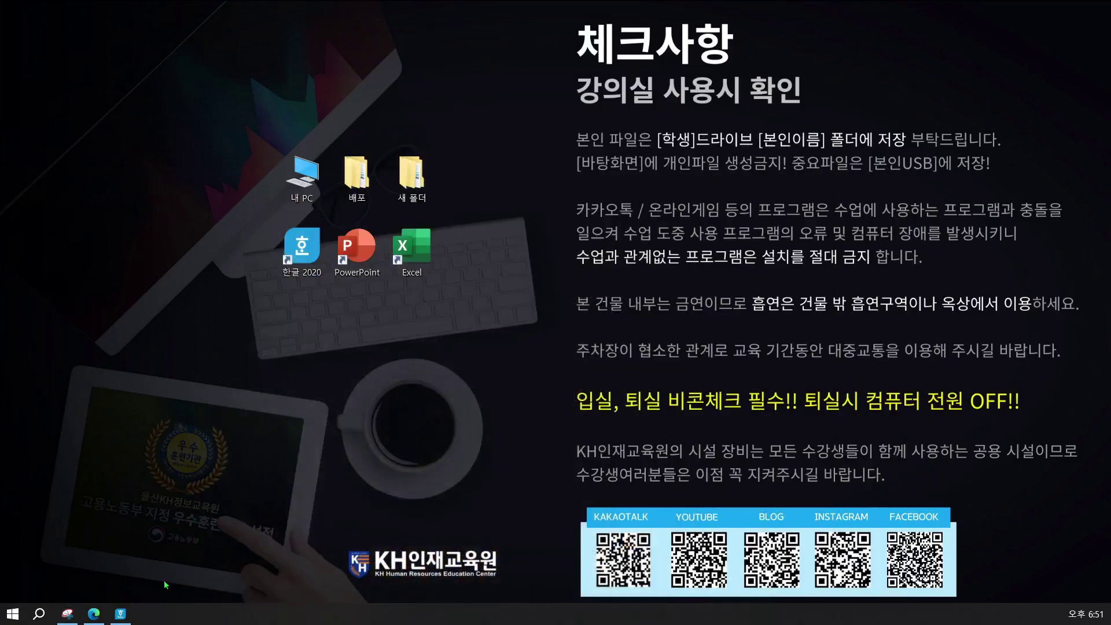
{"action": "mouse_move", "coordinate": [120, 614]}
{"action": "left_click", "coordinate": [120, 573]}
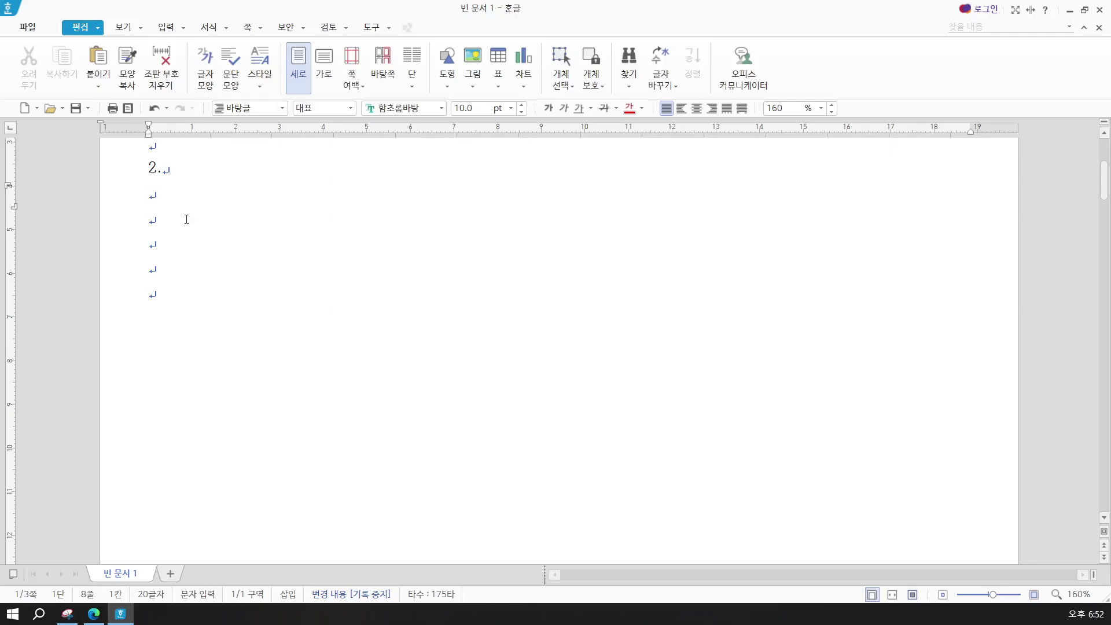
Step: Insert a table with 5 rows and 6 columns, treated as a character, below the "2." line
{"action": "key", "text": "Hangul"}
{"action": "key", "text": "ctrl+n"}
{"action": "key", "text": "t"}
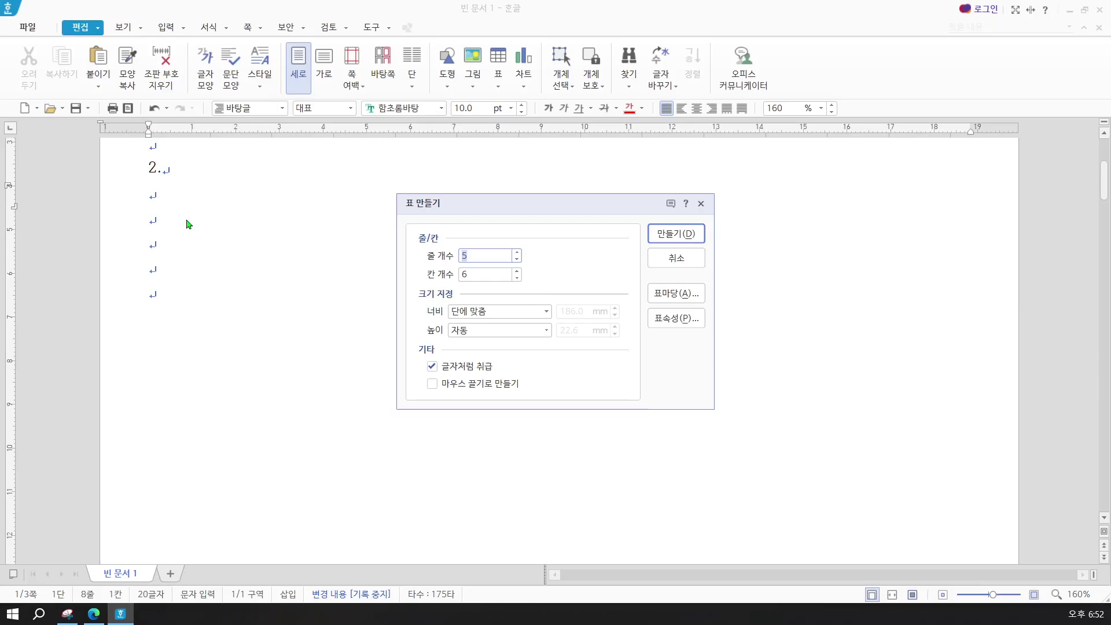
{"action": "key", "text": "Return"}
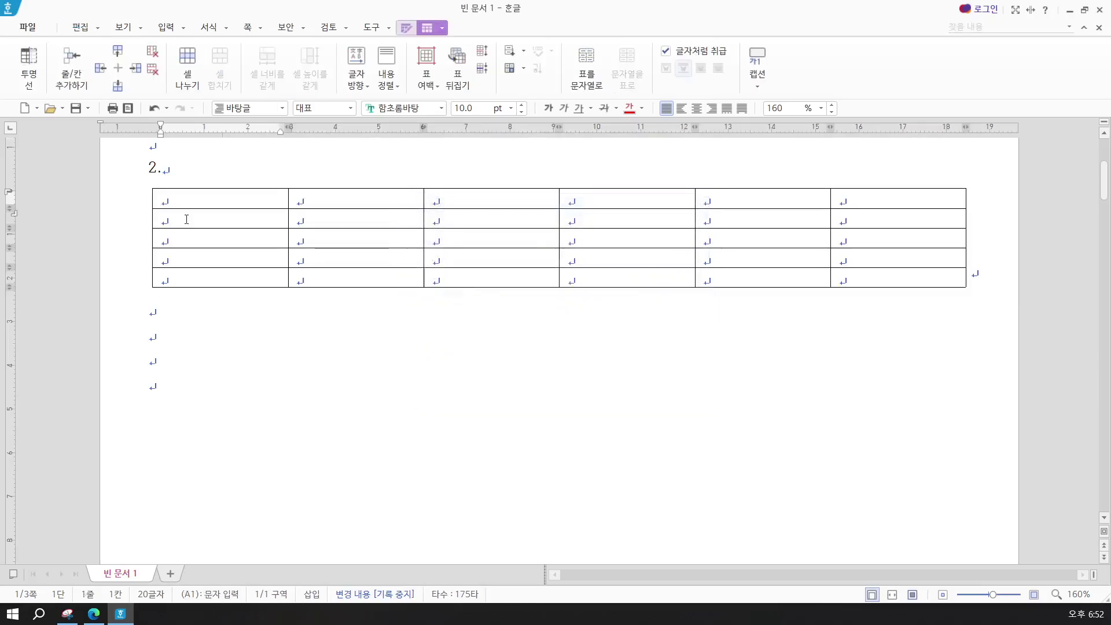
Step: Fill the table's first column from the first row down with 연도, 일본, 베트남, 미국 and 중국
{"action": "type", "text": "연도"}
{"action": "left_click", "coordinate": [162, 220]}
{"action": "type", "text": "일본"}
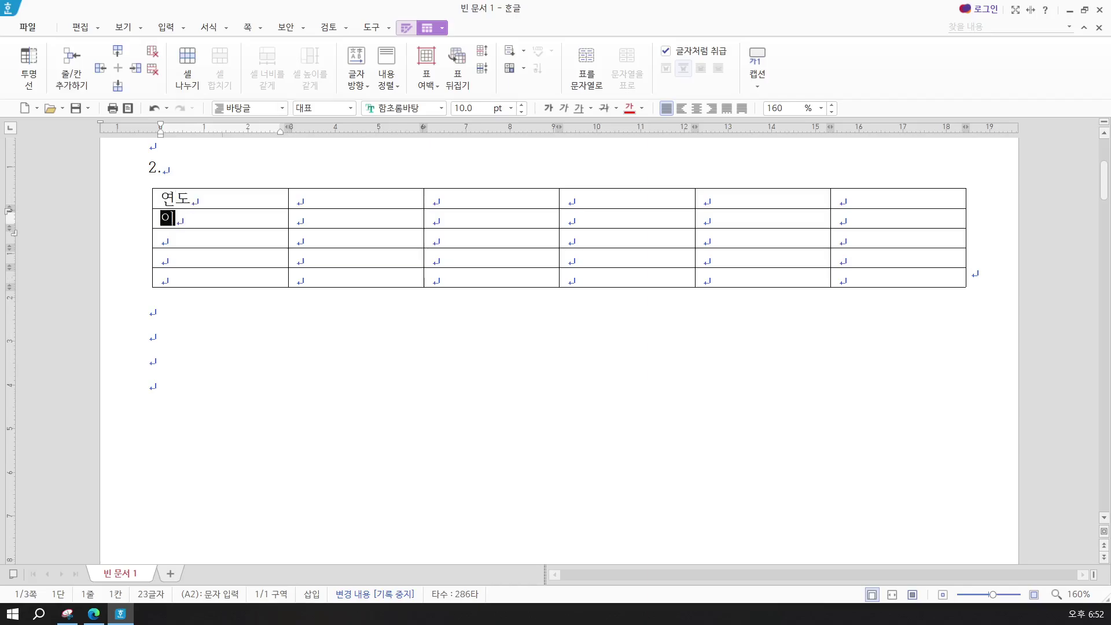
{"action": "left_click", "coordinate": [162, 239]}
{"action": "type", "text": "베트남"}
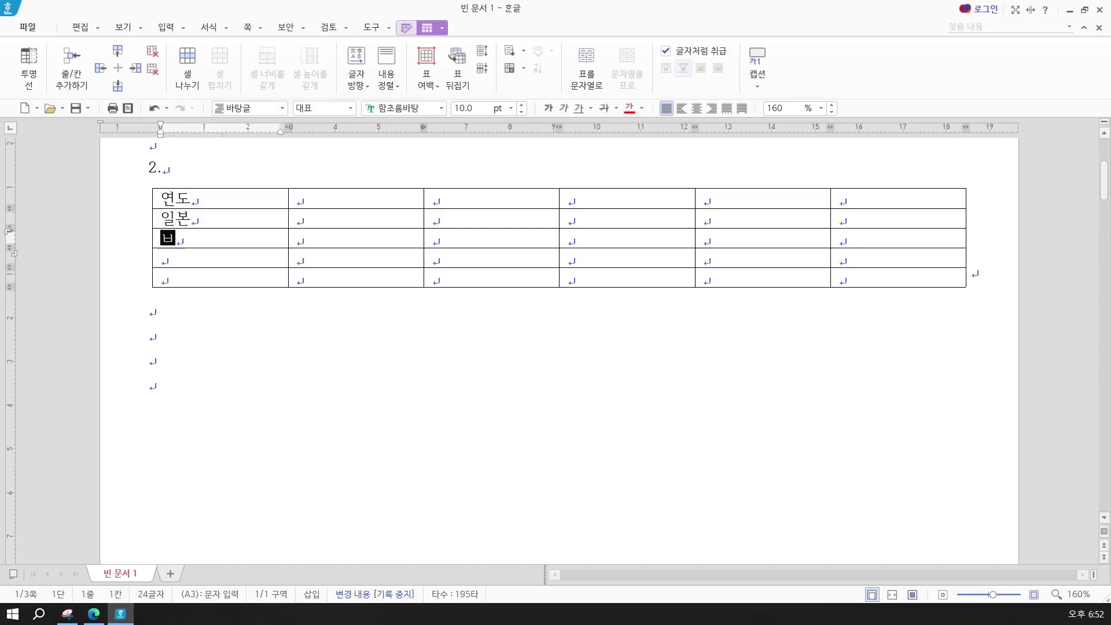
{"action": "left_click", "coordinate": [162, 259]}
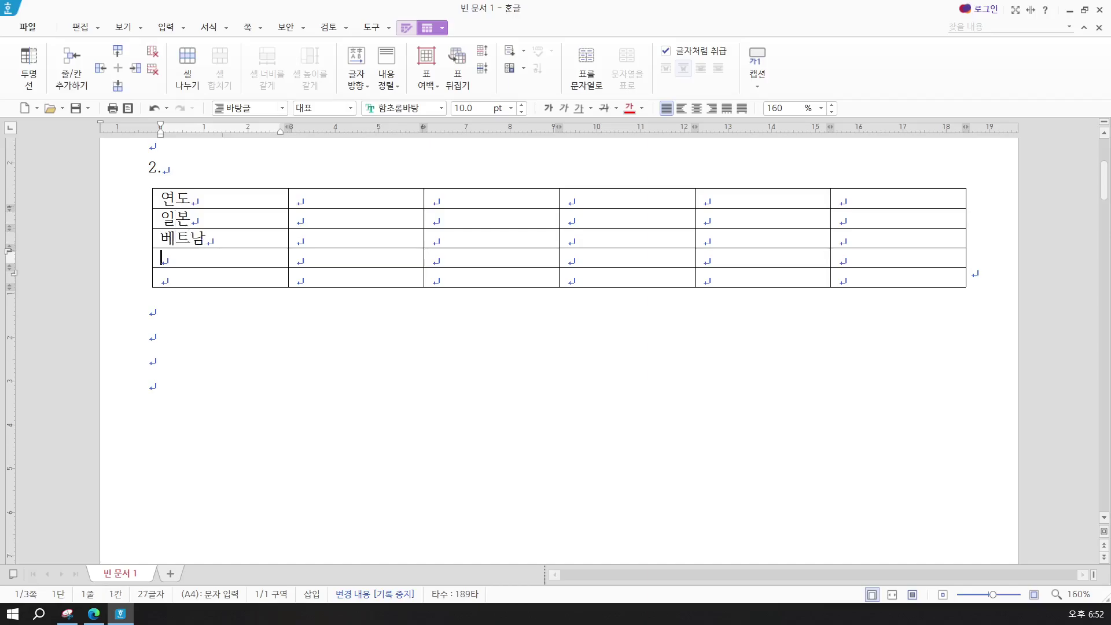
{"action": "type", "text": "미국"}
{"action": "left_click", "coordinate": [163, 279]}
{"action": "type", "text": "중국"}
Step: Fill the second column with 574 for 중국, 44 for 미국, 31 for 베트남 and 29 for 일본
{"action": "left_click", "coordinate": [298, 277]}
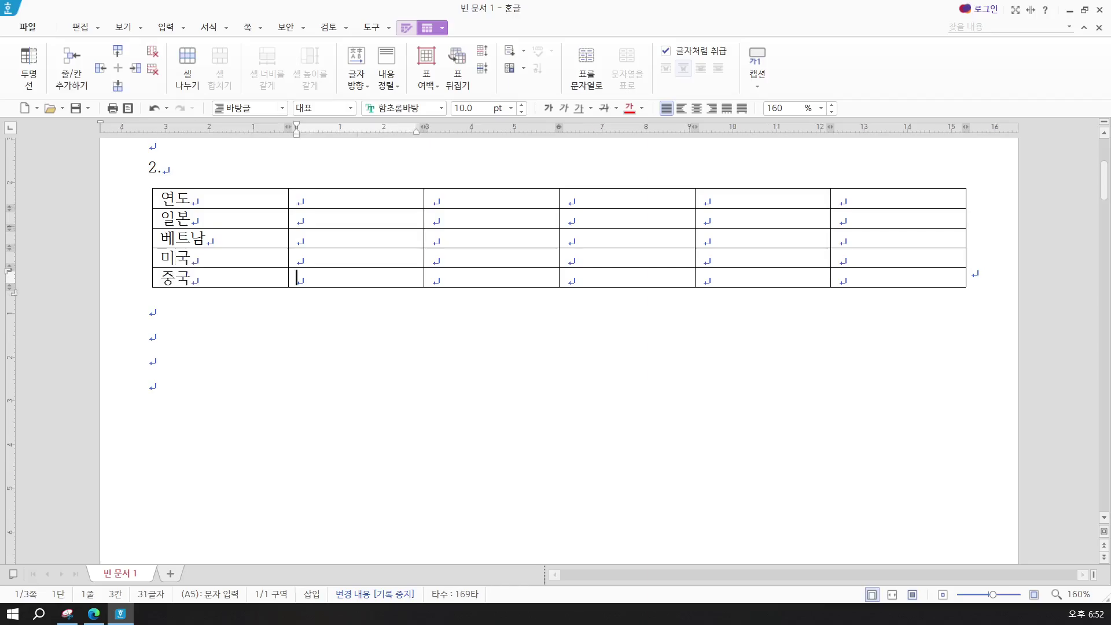
{"action": "type", "text": "574"}
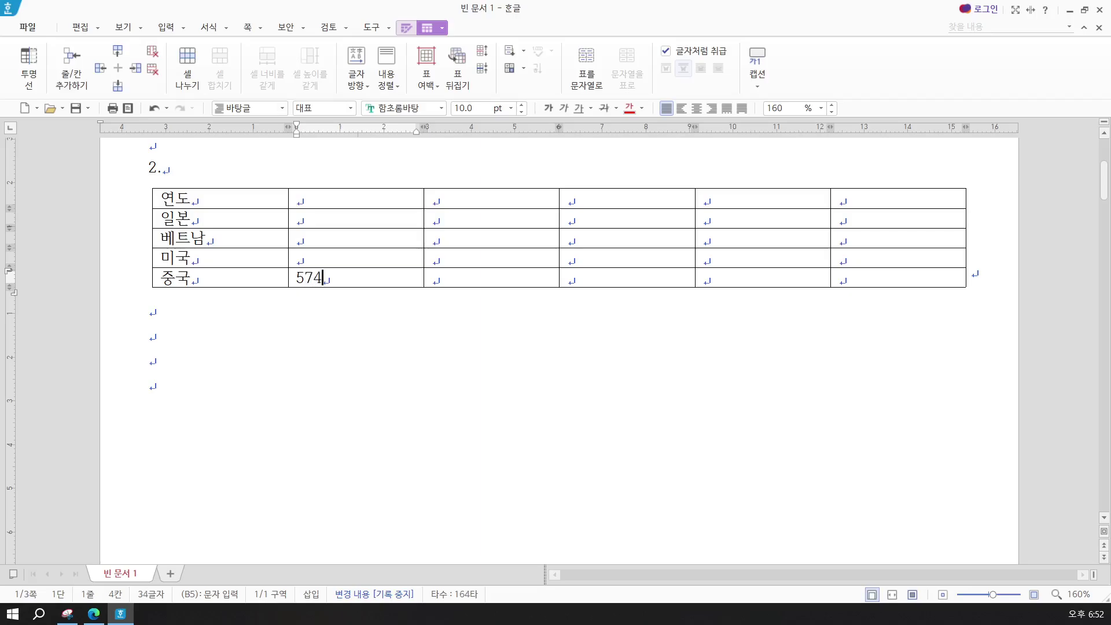
{"action": "left_click", "coordinate": [297, 258]}
{"action": "type", "text": "44"}
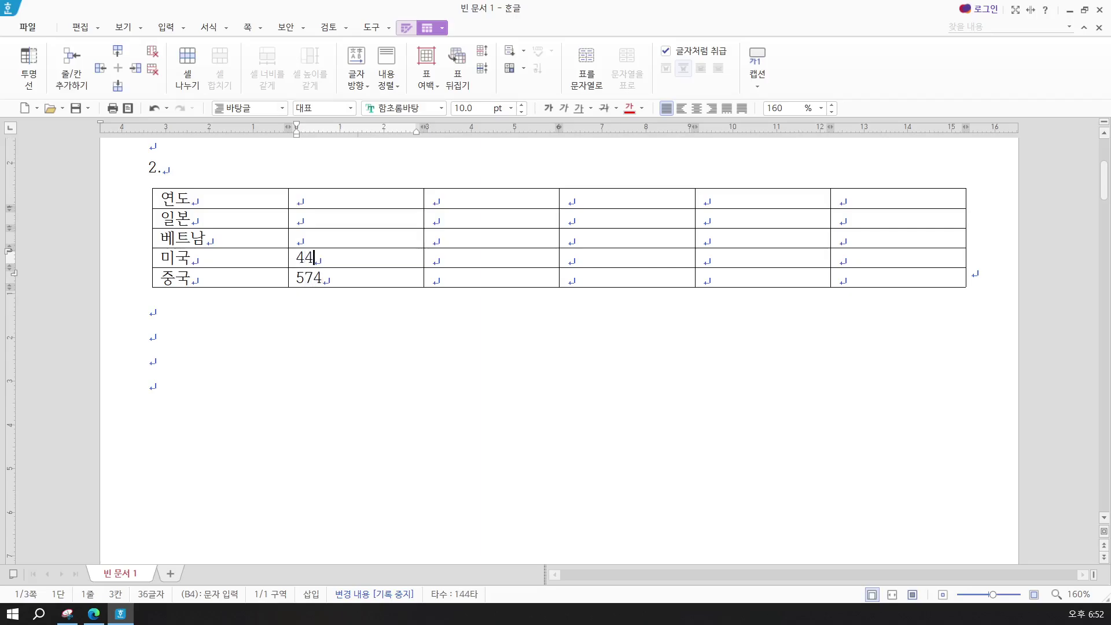
{"action": "left_click", "coordinate": [298, 238]}
{"action": "type", "text": "31"}
{"action": "left_click", "coordinate": [298, 218]}
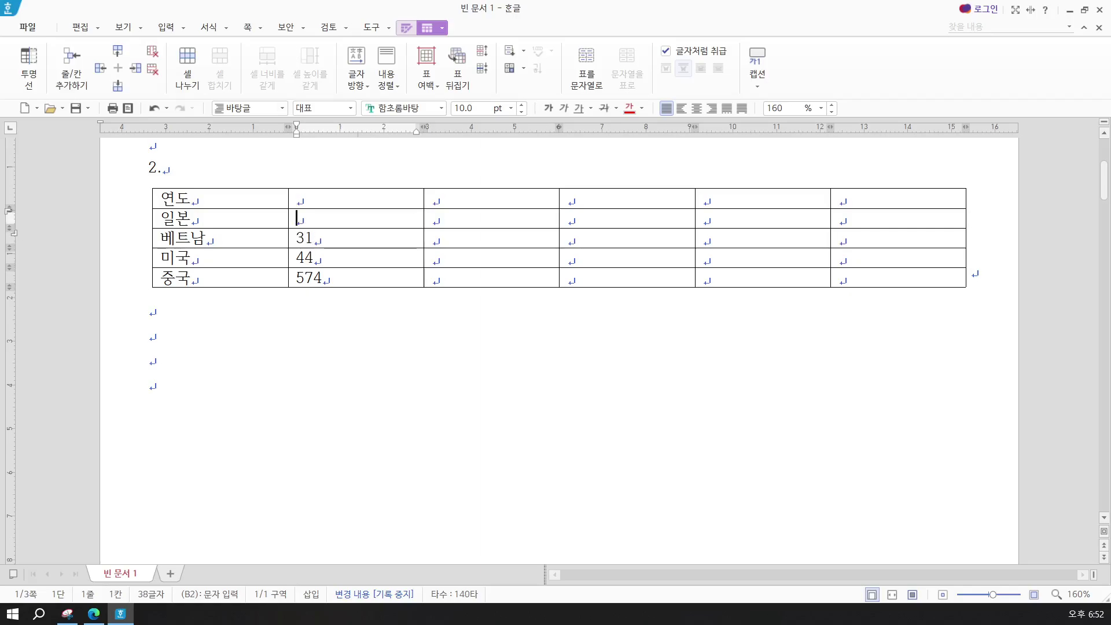
{"action": "type", "text": "29"}
Step: Enter the column headings 2021년 and 2022년, auto-fill the series through 2024년, and head the last column 평균
{"action": "left_click", "coordinate": [297, 199]}
{"action": "type", "text": "2"}
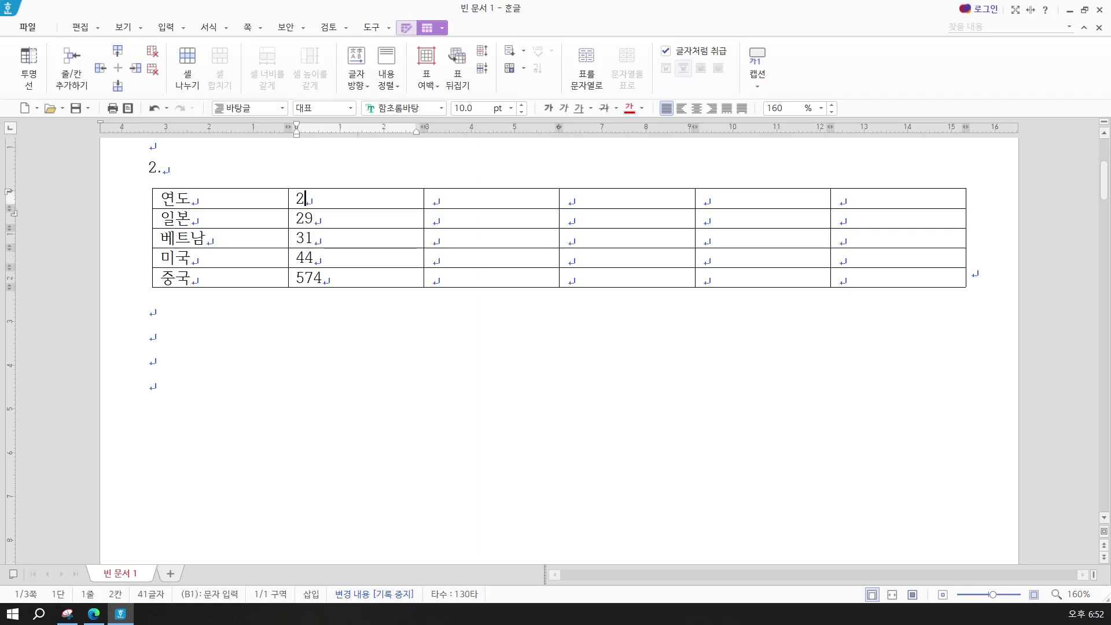
{"action": "type", "text": "021년"}
{"action": "left_click", "coordinate": [432, 199]}
{"action": "type", "text": "202"}
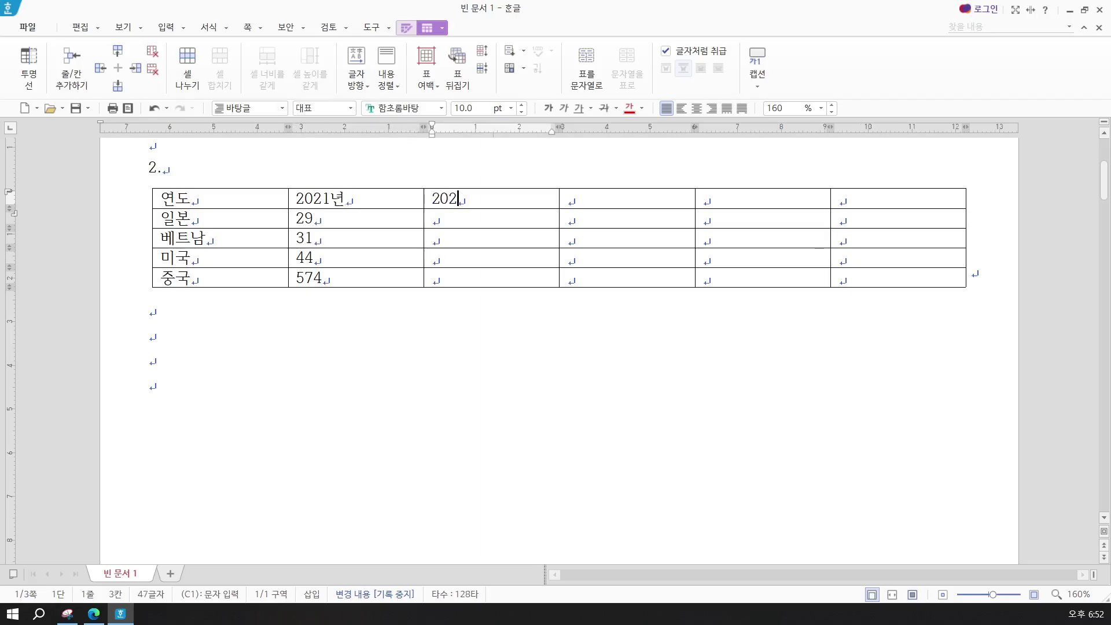
{"action": "type", "text": "2년"}
{"action": "left_click_drag", "start_coordinate": [313, 199], "coordinate": [723, 201]}
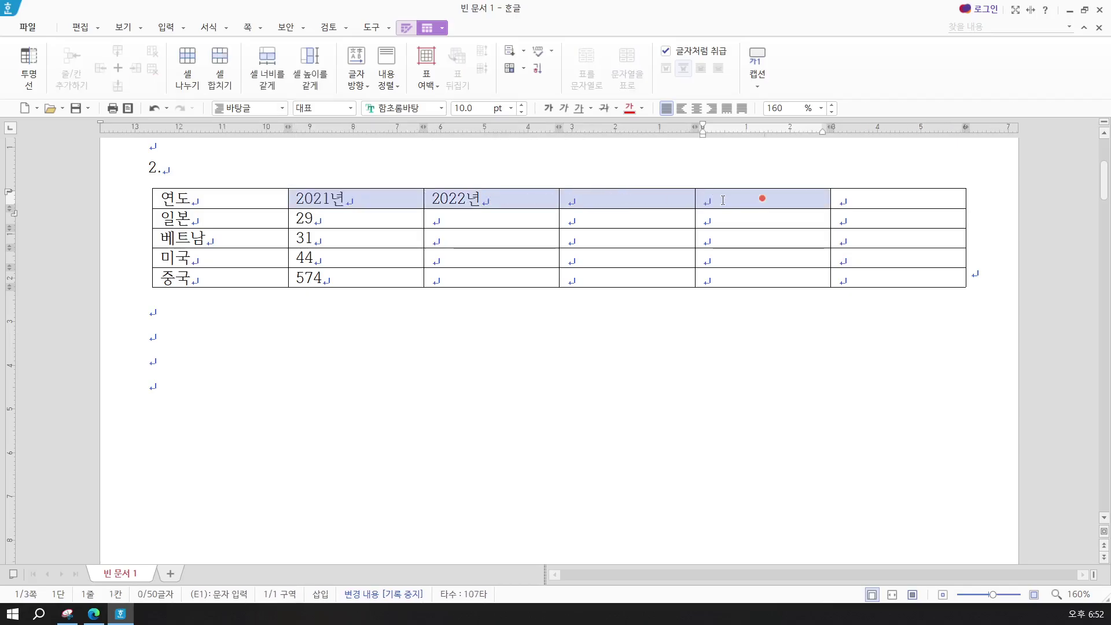
{"action": "key", "text": "a"}
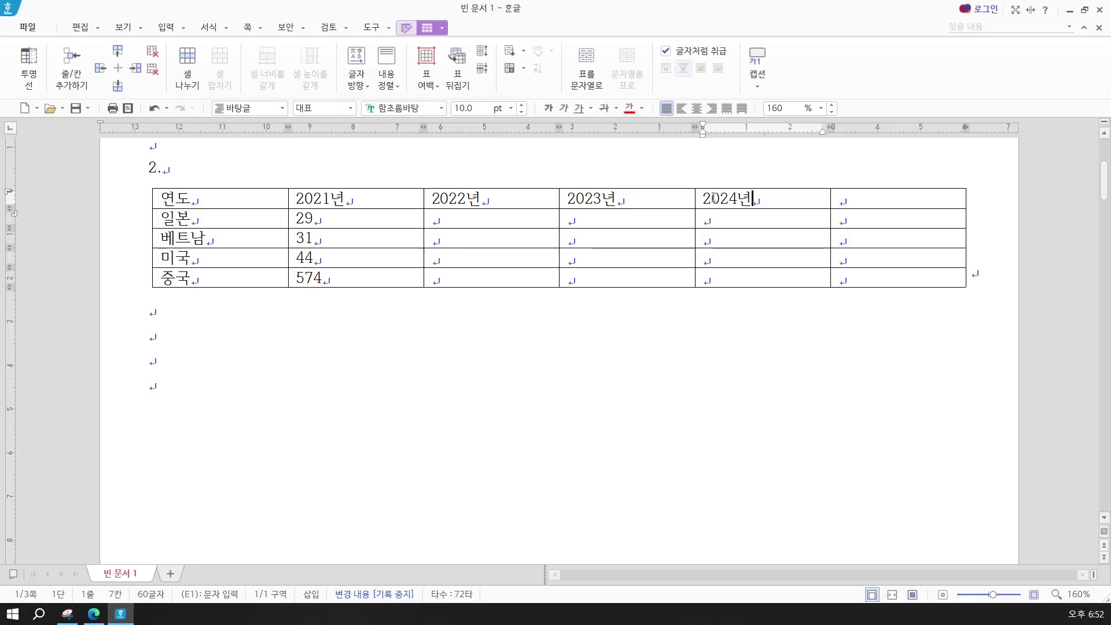
{"action": "key", "text": "Tab"}
{"action": "type", "text": "평균"}
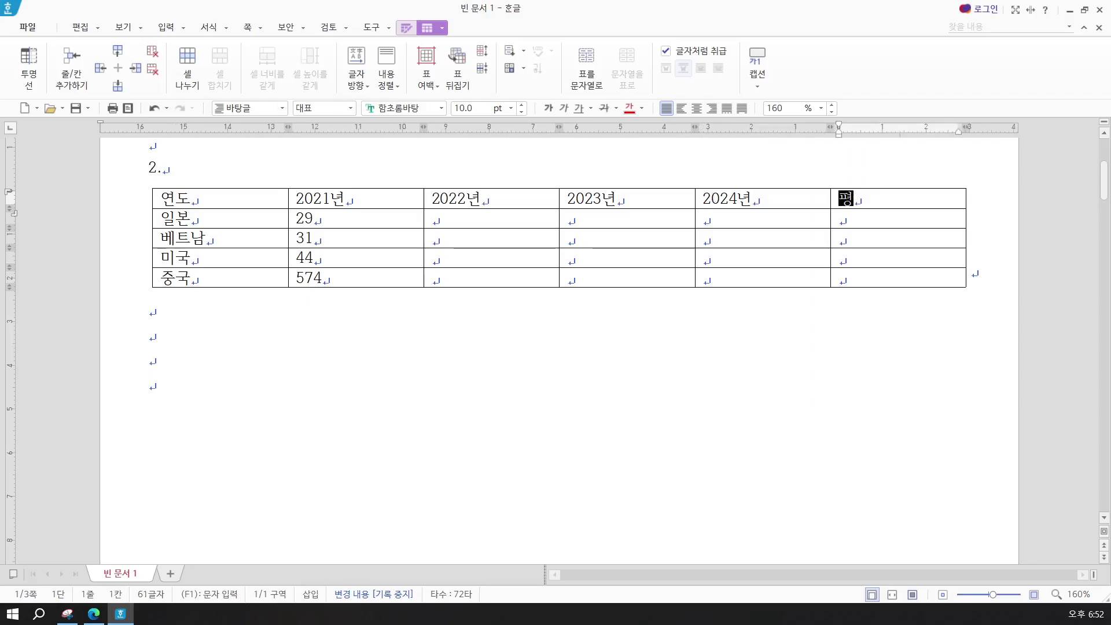
Step: Fill the 2022년 column with 27 for 일본, 32 for 베트남, 44 for 미국 and 504 for 중국
{"action": "key", "text": "Down"}
{"action": "key", "text": "Left"}
{"action": "key", "text": "Left"}
{"action": "key", "text": "Left"}
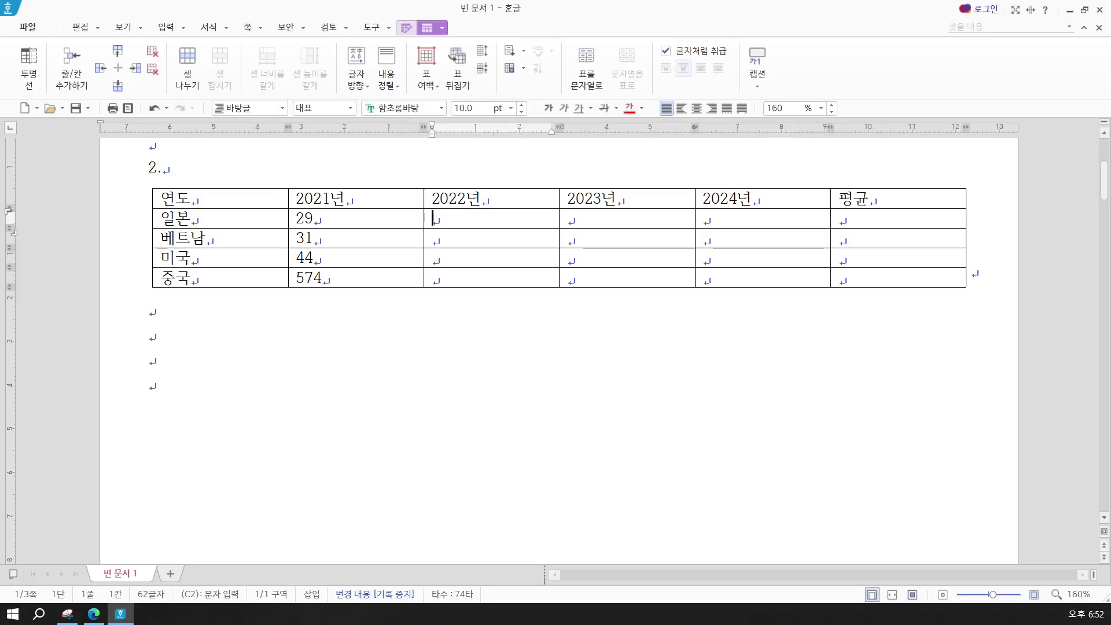
{"action": "type", "text": "27"}
{"action": "key", "text": "Down"}
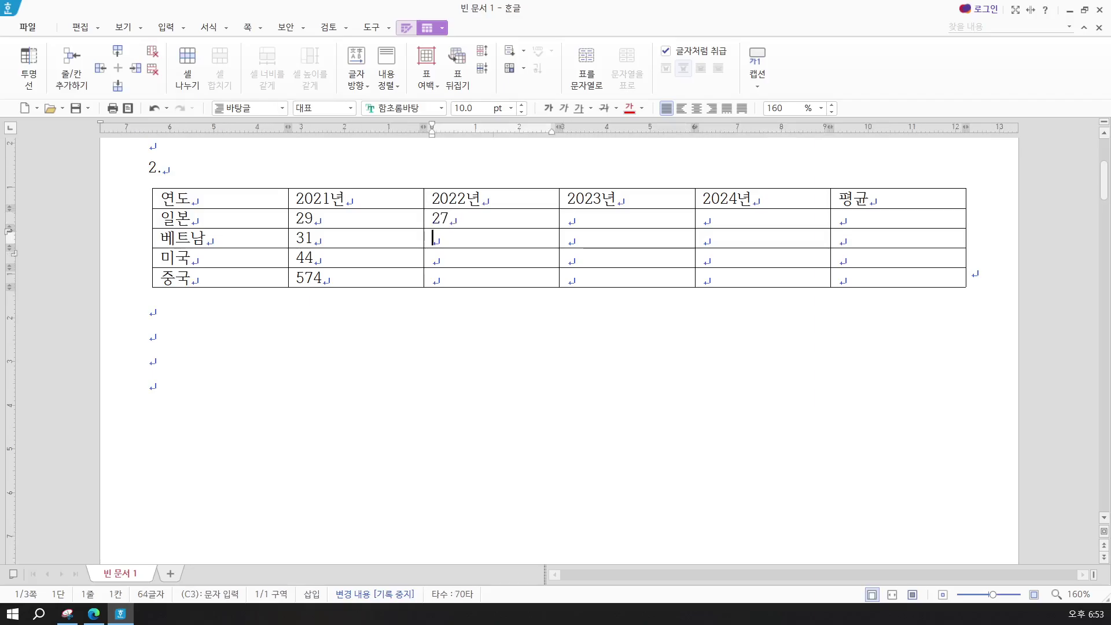
{"action": "type", "text": "32"}
{"action": "key", "text": "Down"}
{"action": "type", "text": "44"}
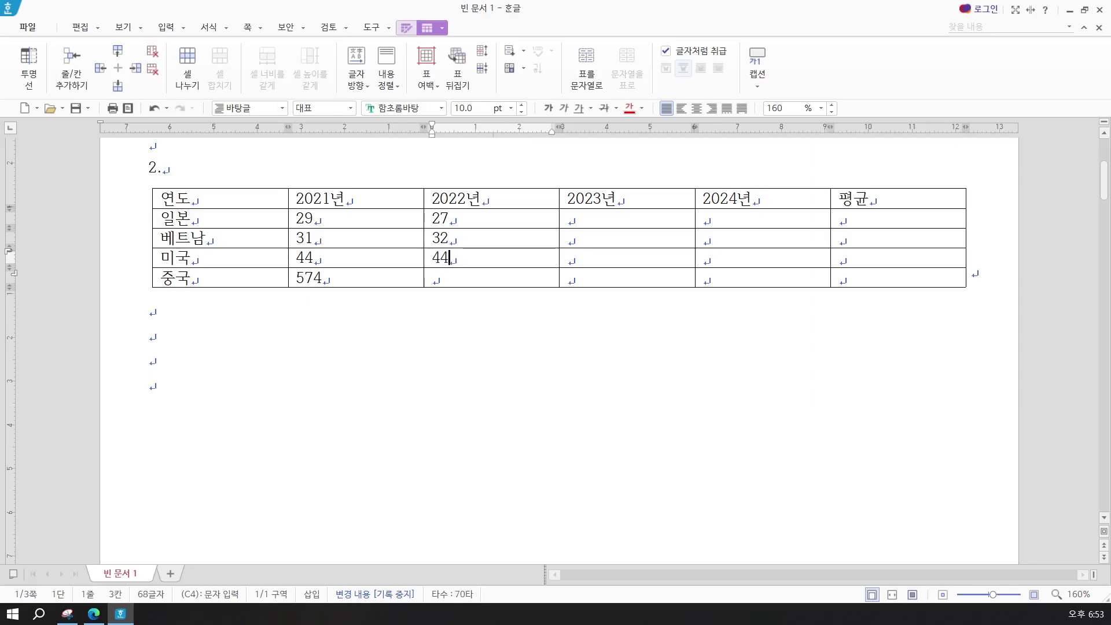
{"action": "key", "text": "Down"}
{"action": "type", "text": "504"}
Step: Fill the 2023년 column with 605 for 중국, 37 for 미국, 75 for 베트남 and 28 for 일본
{"action": "key", "text": "Tab"}
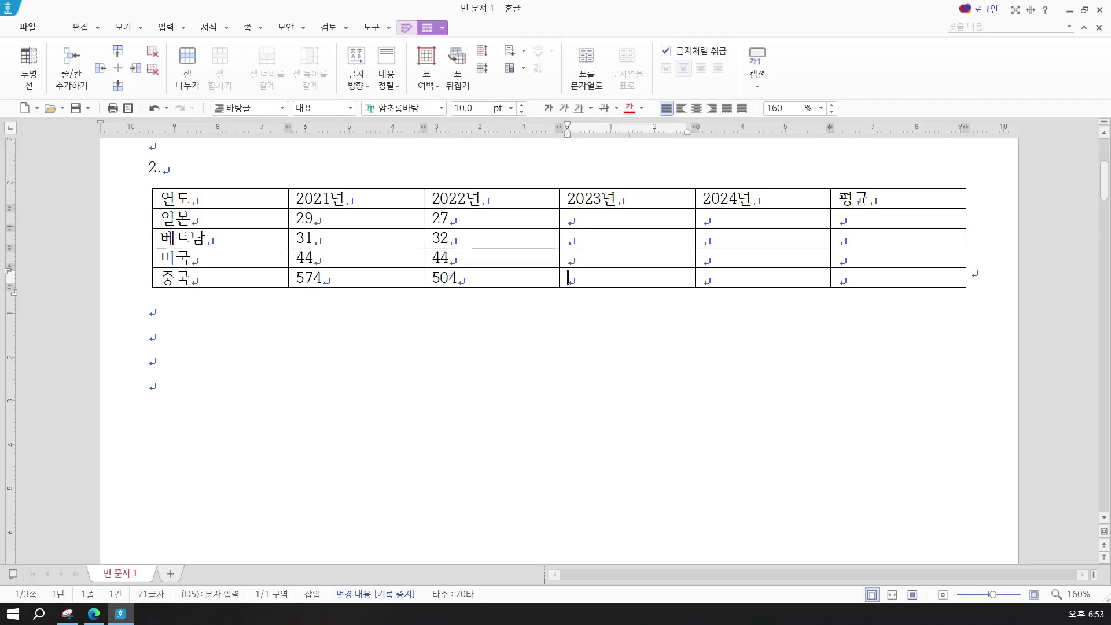
{"action": "type", "text": "605"}
{"action": "key", "text": "Up"}
{"action": "type", "text": "37"}
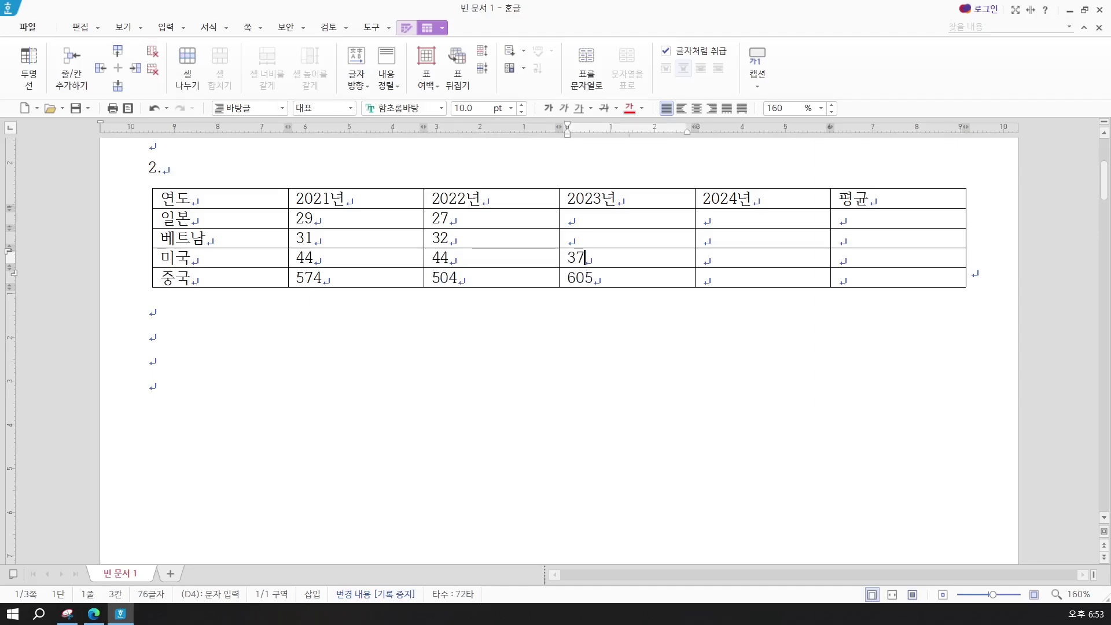
{"action": "key", "text": "Up"}
{"action": "type", "text": "75"}
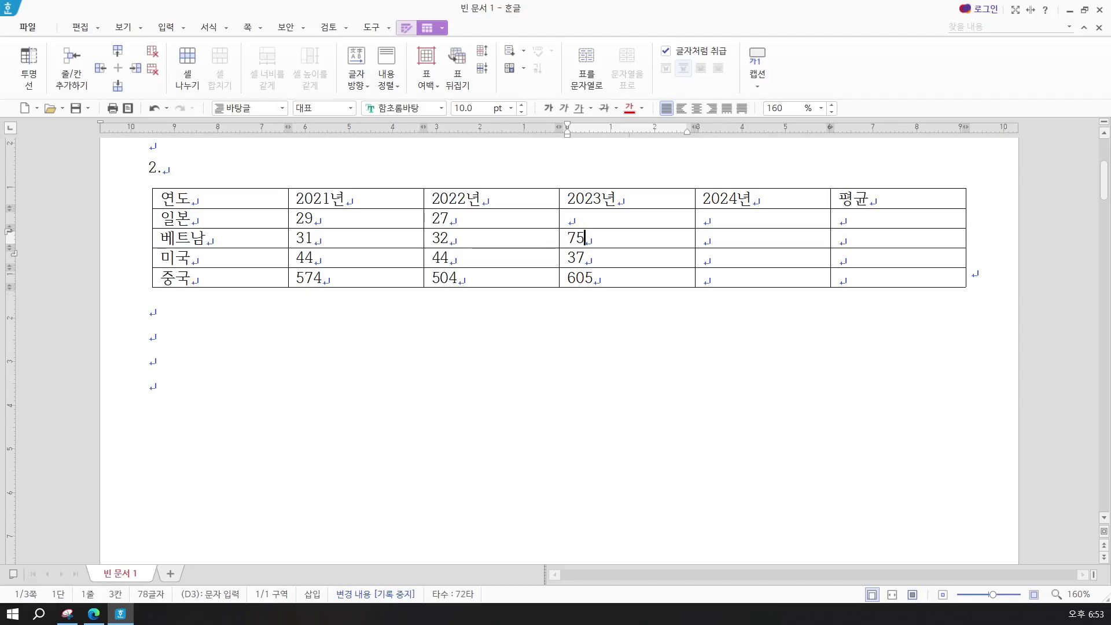
{"action": "key", "text": "Up"}
{"action": "type", "text": "28"}
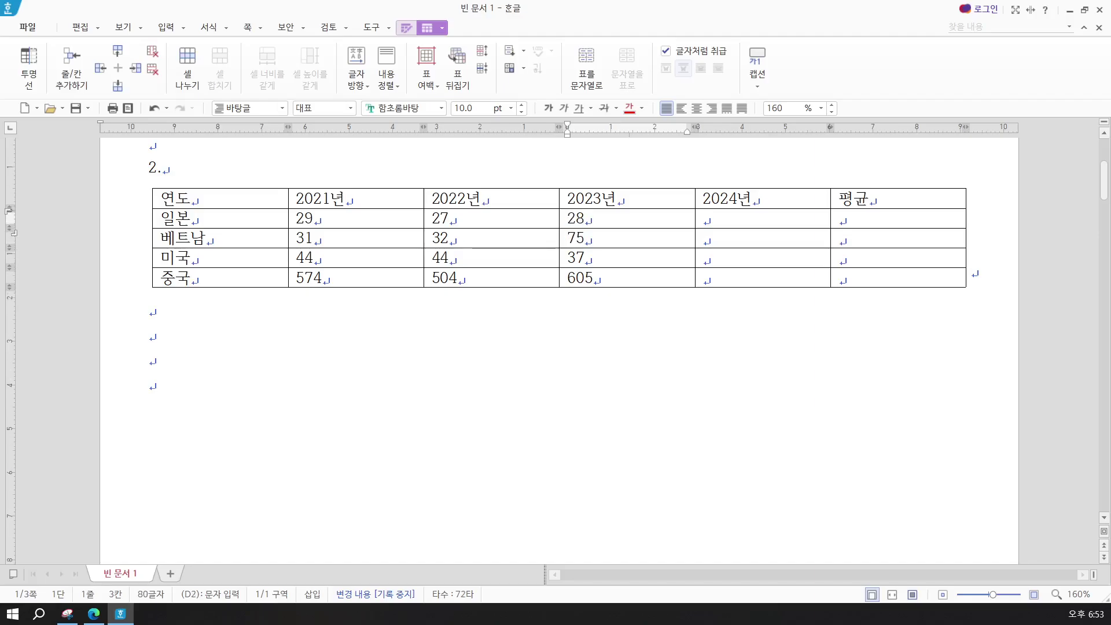
Step: Fill the 2024년 column with 40 for 일본, 94 for 베트남, 35 for 미국 and 643 for 중국
{"action": "key", "text": "Right"}
{"action": "type", "text": "40"}
{"action": "key", "text": "Down"}
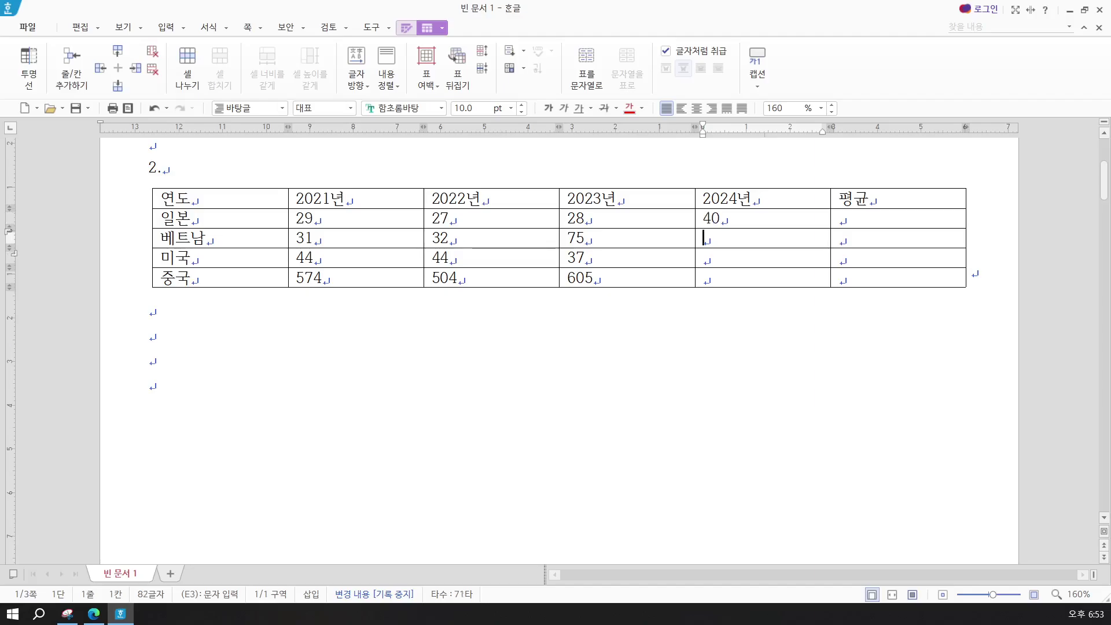
{"action": "type", "text": "94"}
{"action": "key", "text": "Down"}
{"action": "type", "text": "3"}
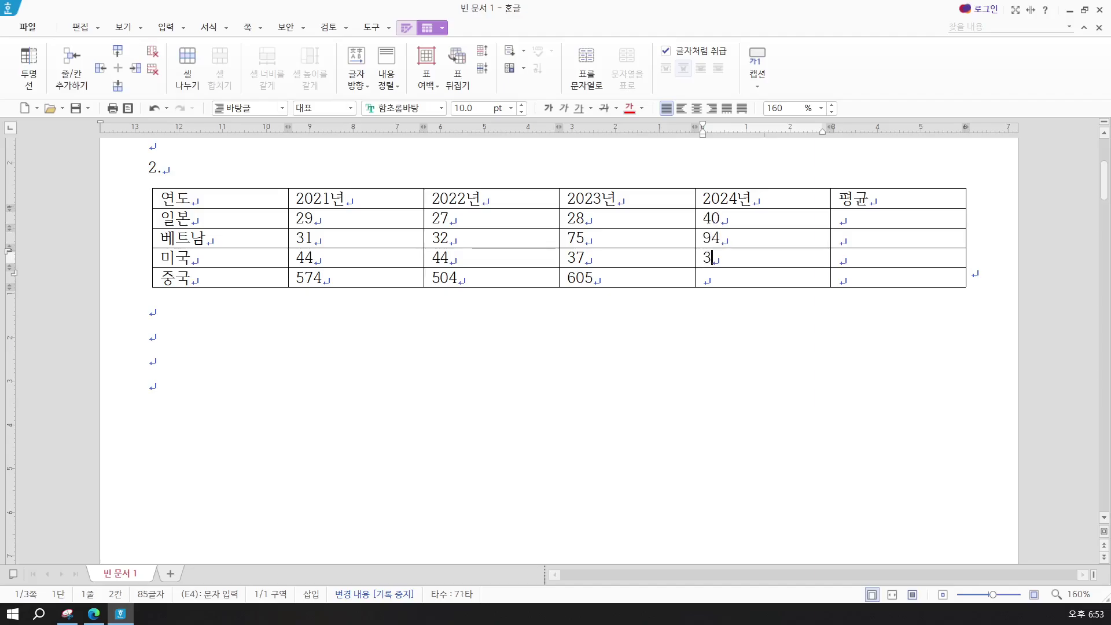
{"action": "type", "text": "5"}
{"action": "key", "text": "Down"}
{"action": "type", "text": "64"}
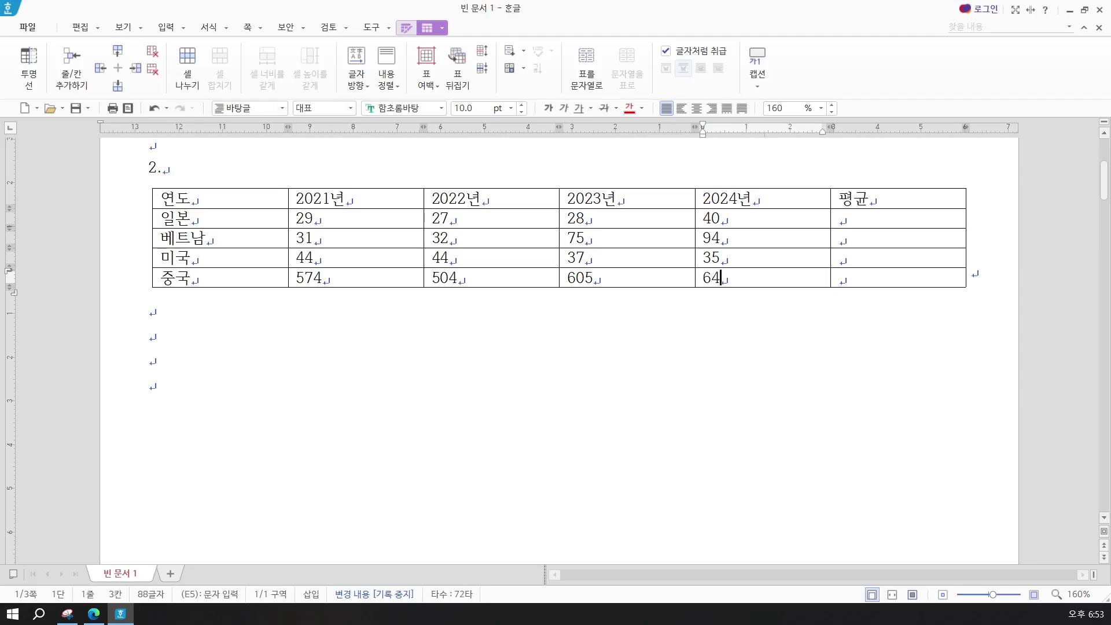
{"action": "type", "text": "3"}
{"action": "key", "text": "Hangul"}
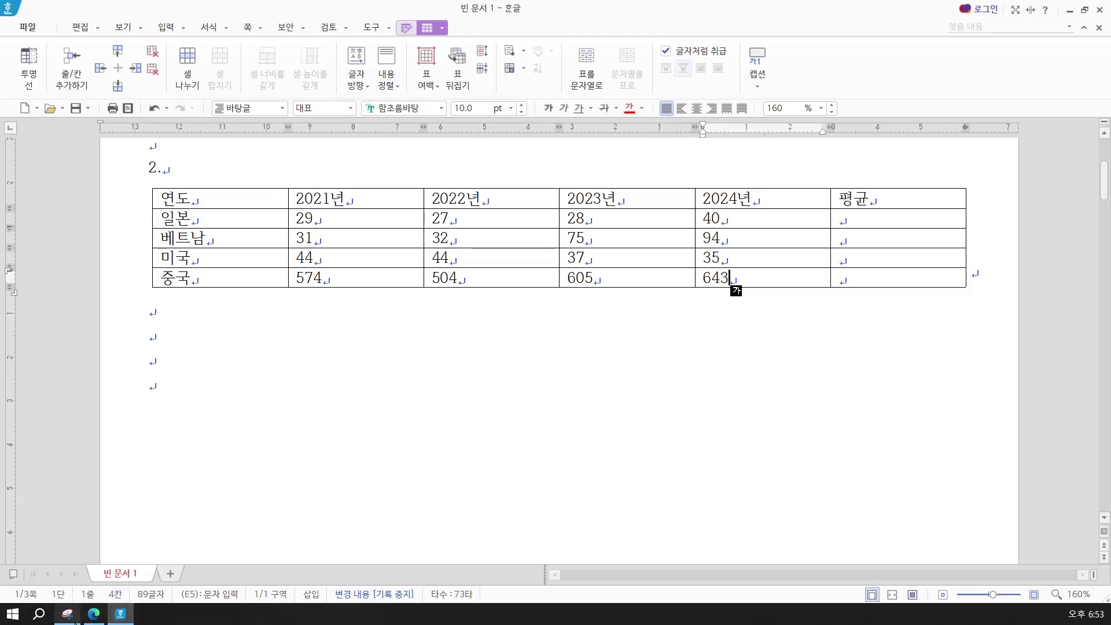
Step: On the captured exam sheet, mark the data block's corners, circle the blank 평균 cells, underline the table caption, and minimize the capture
{"action": "left_click", "coordinate": [72, 618]}
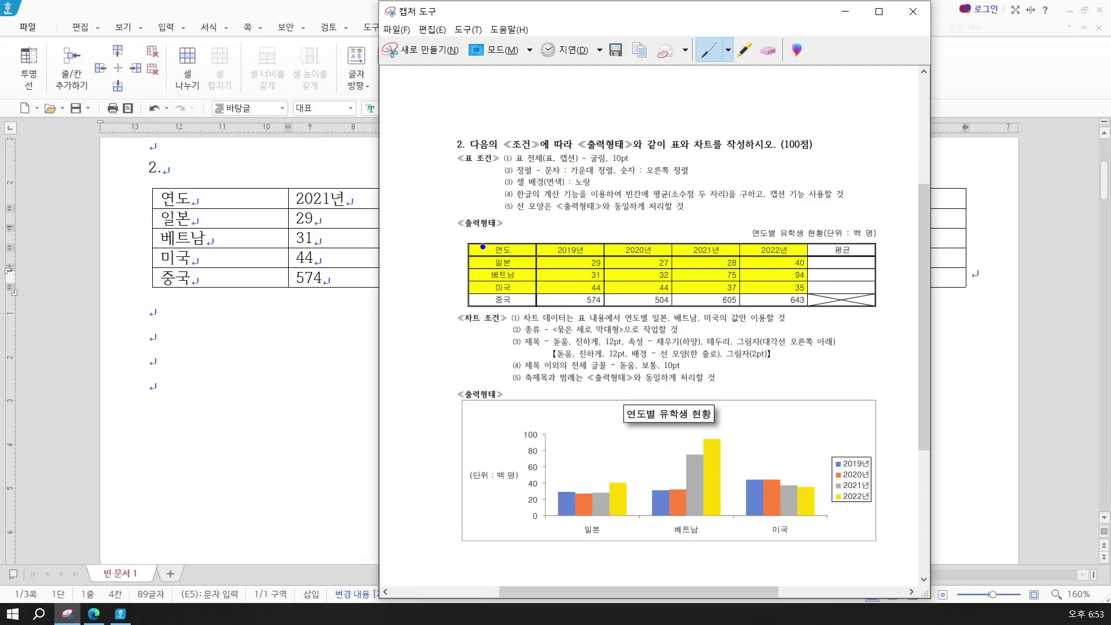
{"action": "mouse_move", "coordinate": [495, 238]}
{"action": "left_mouse_down"}
{"action": "mouse_move", "coordinate": [462, 238]}
{"action": "mouse_move", "coordinate": [460, 253]}
{"action": "left_mouse_up"}
{"action": "left_click_drag", "start_coordinate": [810, 282], "coordinate": [788, 294]}
{"action": "mouse_move", "coordinate": [840, 290]}
{"action": "left_mouse_down"}
{"action": "mouse_move", "coordinate": [827, 274]}
{"action": "mouse_move", "coordinate": [841, 256]}
{"action": "mouse_move", "coordinate": [862, 282]}
{"action": "mouse_move", "coordinate": [839, 291]}
{"action": "left_mouse_up"}
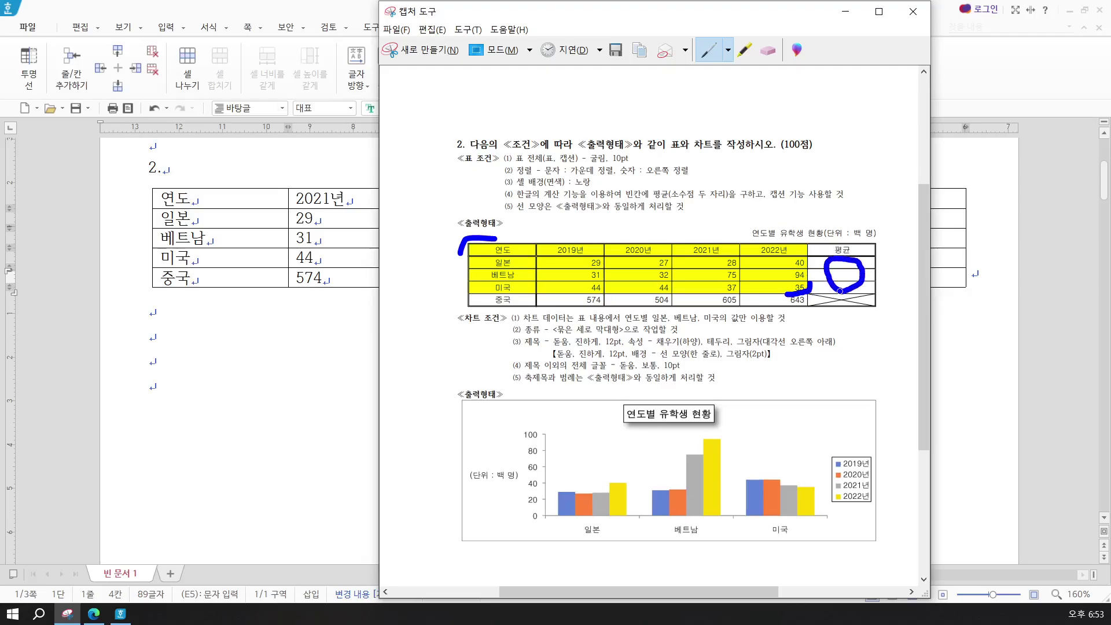
{"action": "left_click_drag", "start_coordinate": [747, 239], "coordinate": [844, 240]}
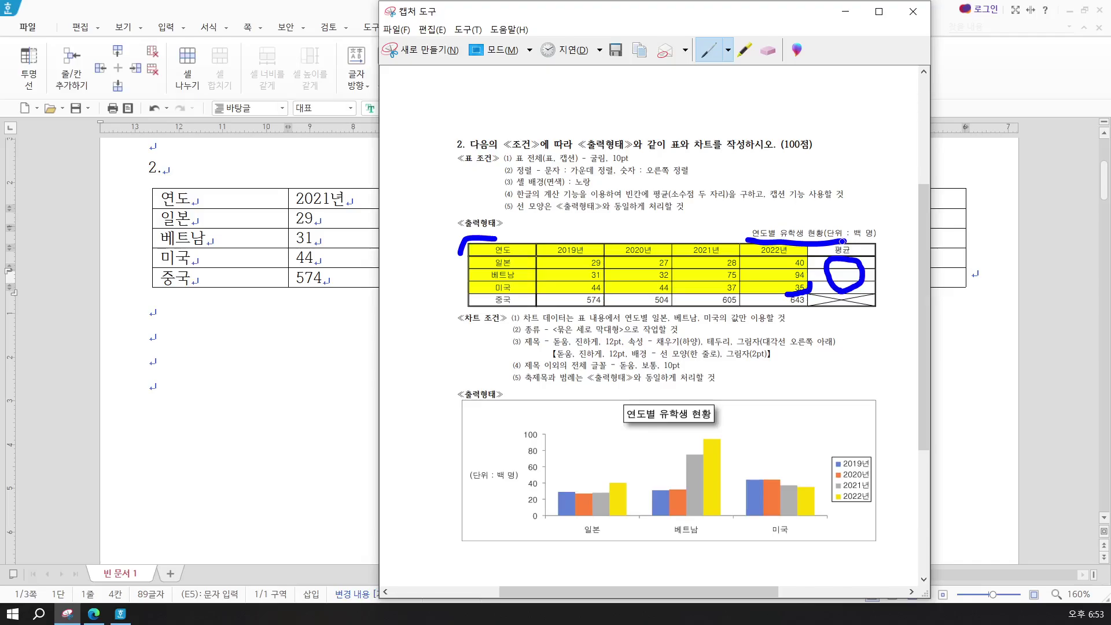
{"action": "left_click", "coordinate": [844, 15]}
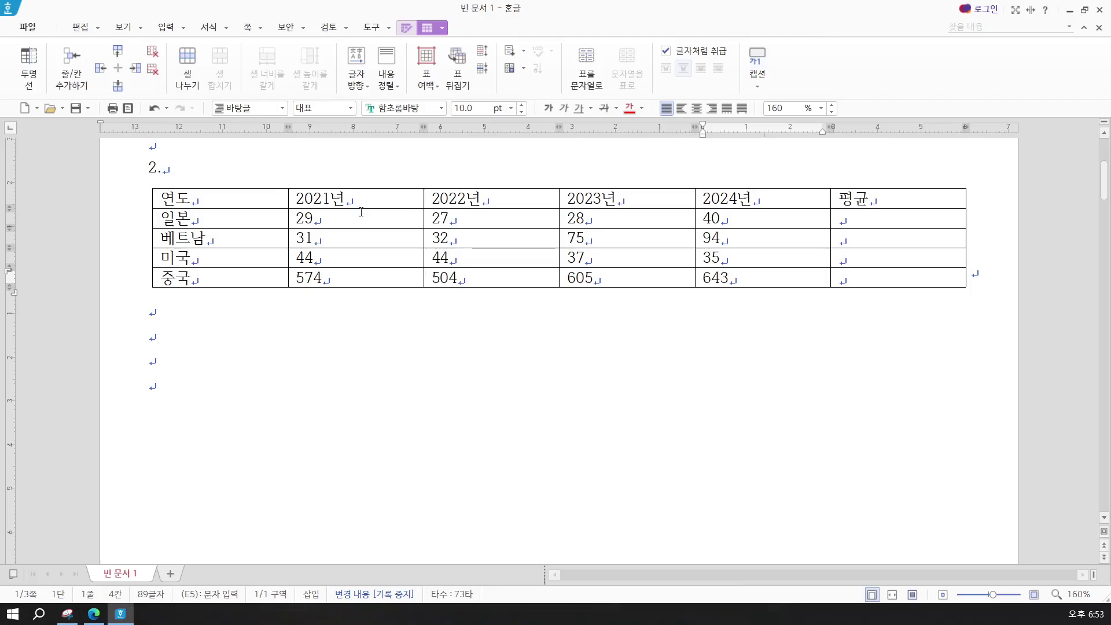
Step: Set the font of the entire table to 굴림 and centre-align the text in all of its cells
{"action": "key", "text": "Hangul"}
{"action": "key", "text": "F5"}
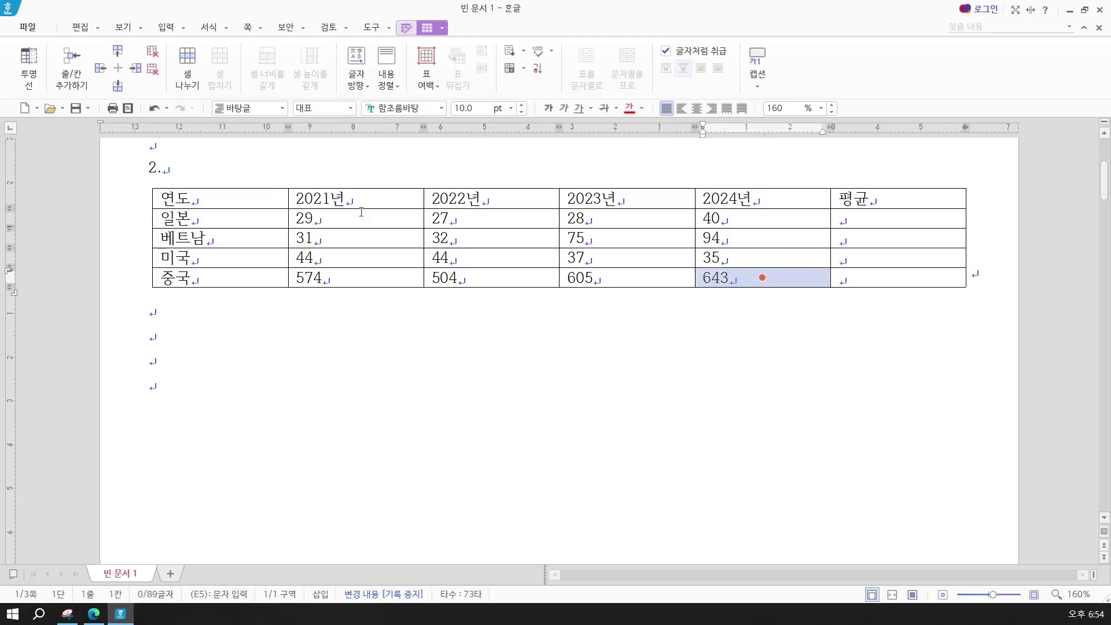
{"action": "key", "text": "F5"}
{"action": "key", "text": "F5"}
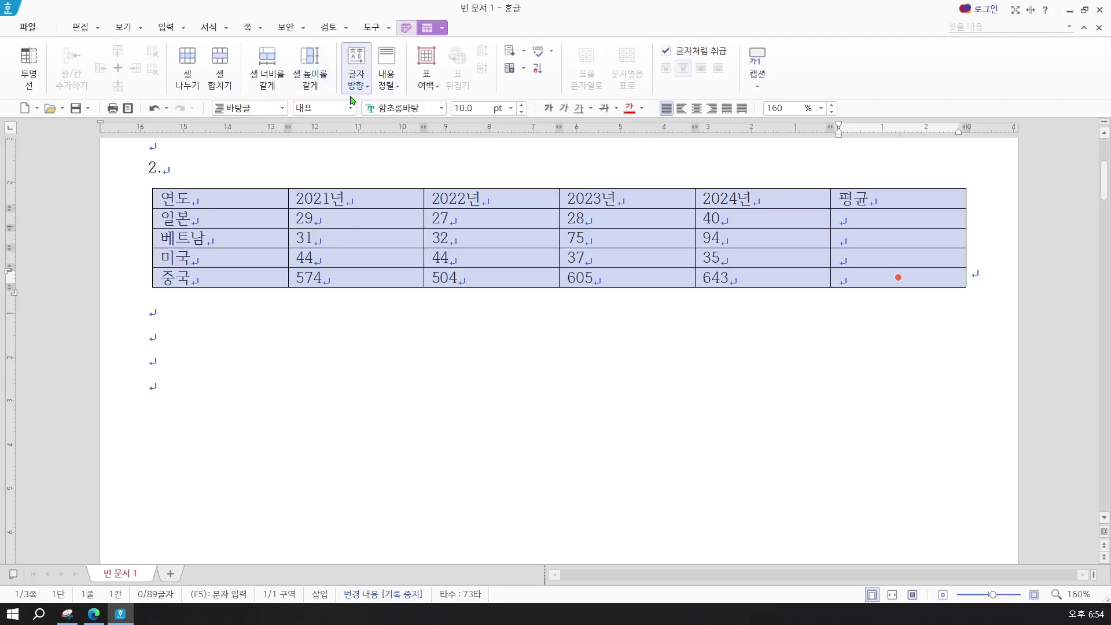
{"action": "left_click", "coordinate": [374, 109]}
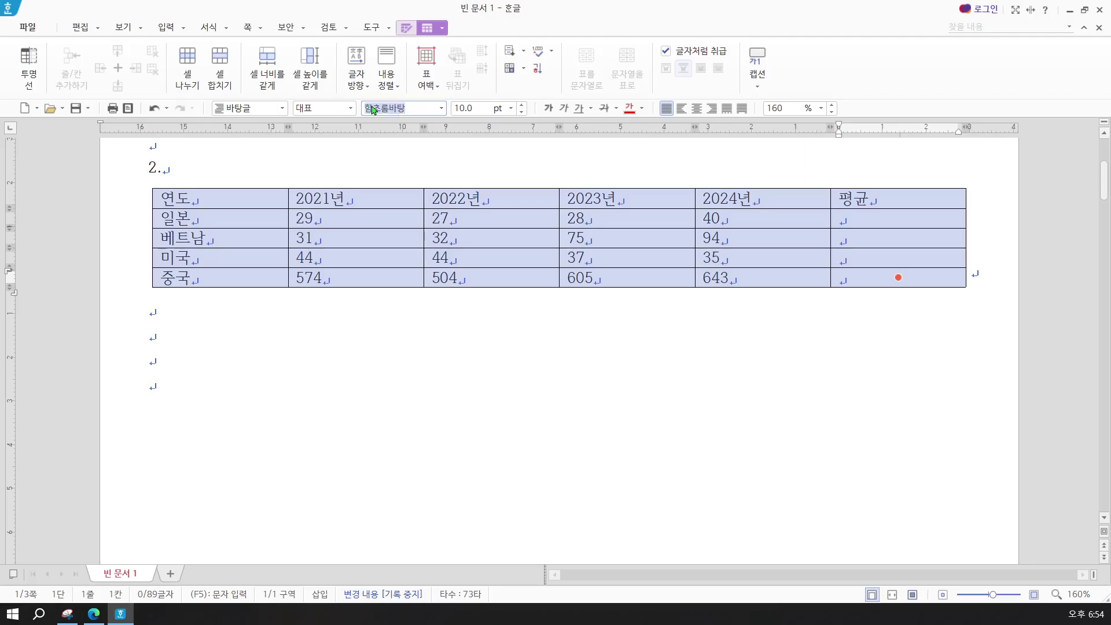
{"action": "type", "text": "ㄱ구"}
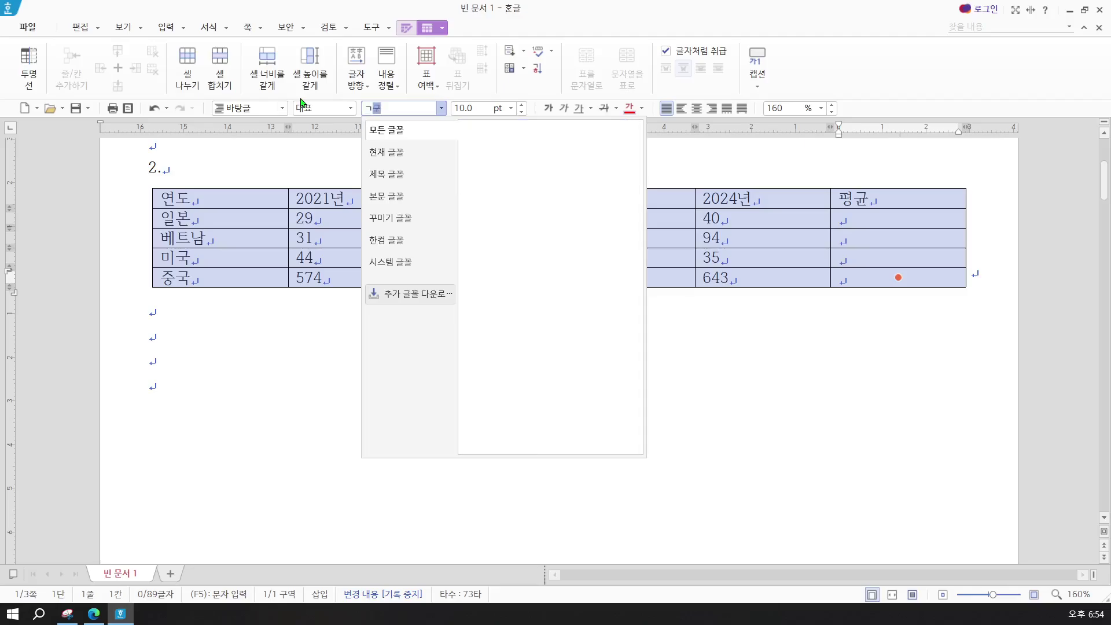
{"action": "type", "text": "굴"}
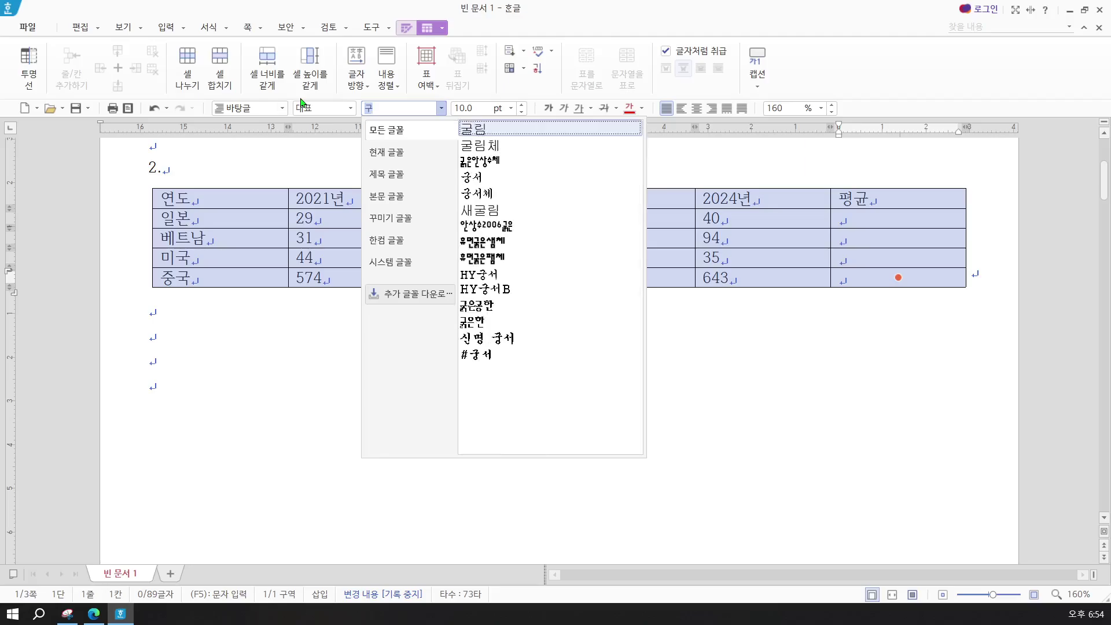
{"action": "key", "text": "Return"}
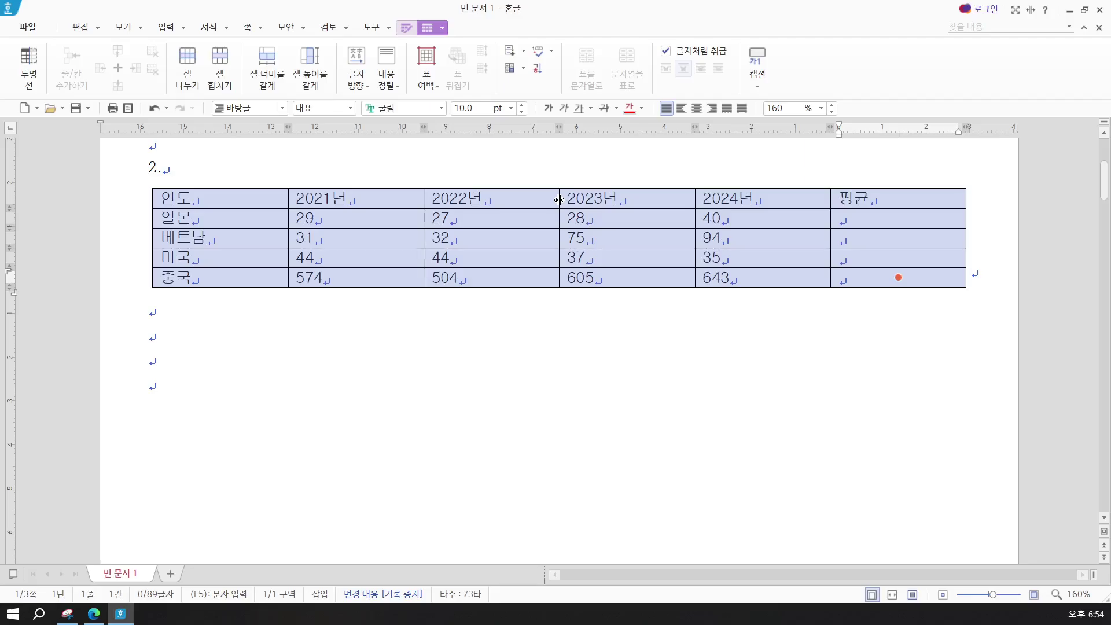
{"action": "left_click", "coordinate": [695, 113]}
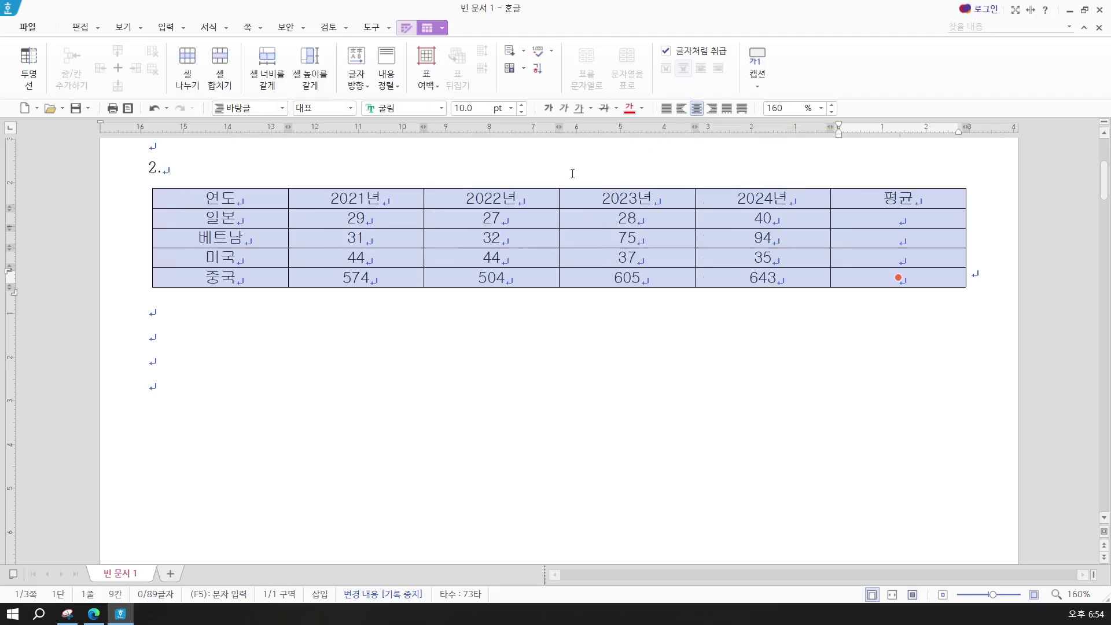
Step: Right-align the number cells from 2021년 to 평균 in the 일본 through 중국 rows
{"action": "left_click", "coordinate": [381, 222]}
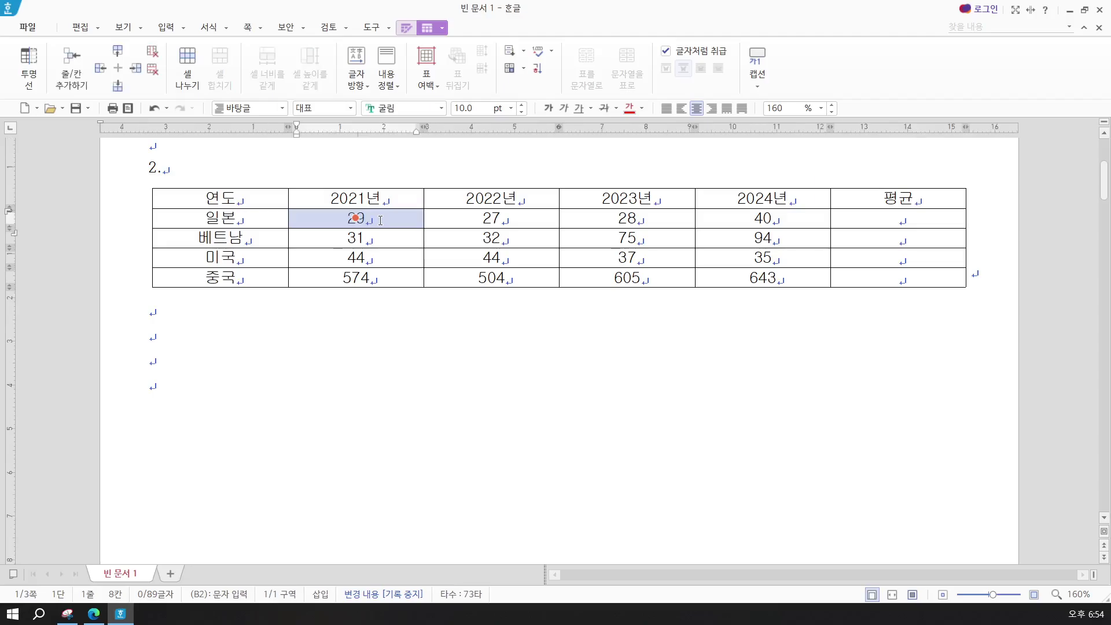
{"action": "left_click_drag", "start_coordinate": [355, 217], "coordinate": [898, 278]}
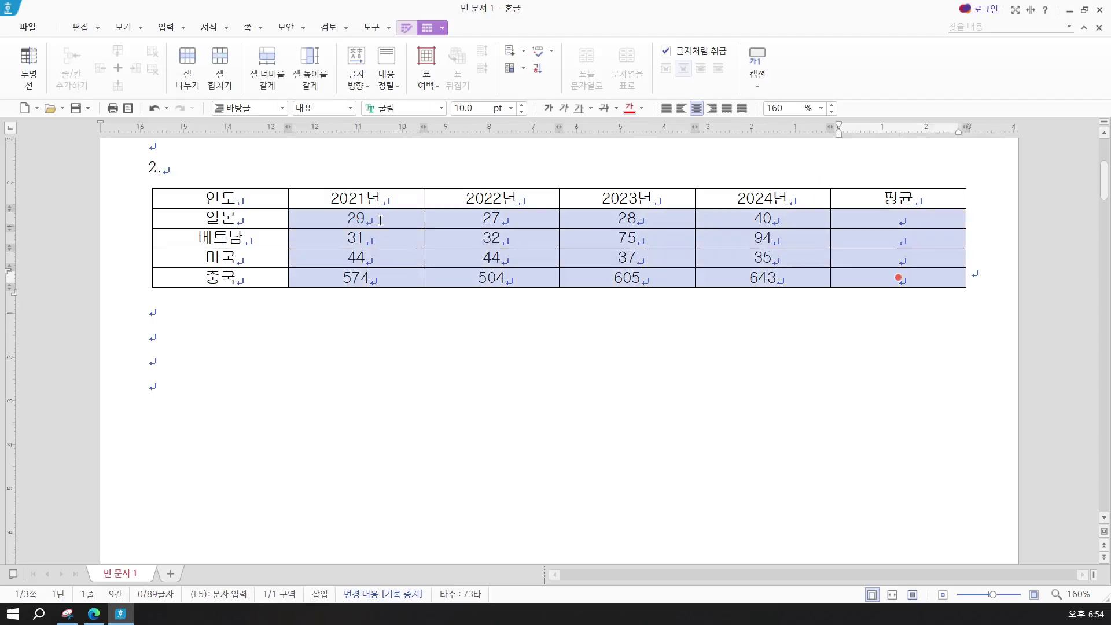
{"action": "left_click_drag", "start_coordinate": [381, 220], "coordinate": [856, 271]}
{"action": "left_click", "coordinate": [713, 109]}
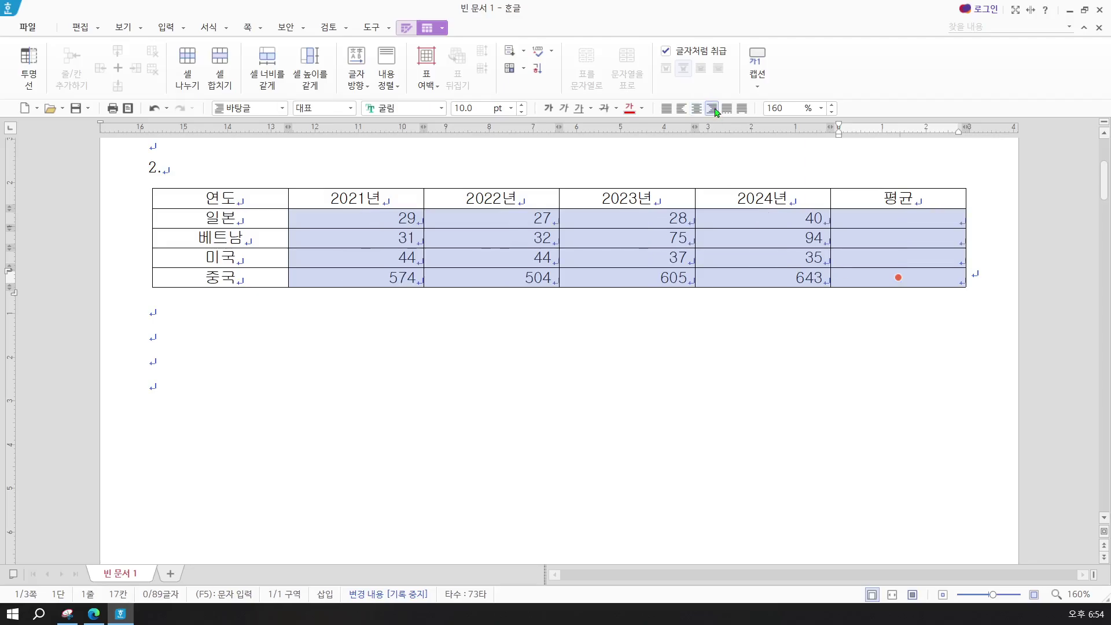
Step: Calculate the 평균 cells for 일본, 베트남 and 미국 with the block average (블록 평균), leaving out the 중국 row
{"action": "key", "text": "shift+Up"}
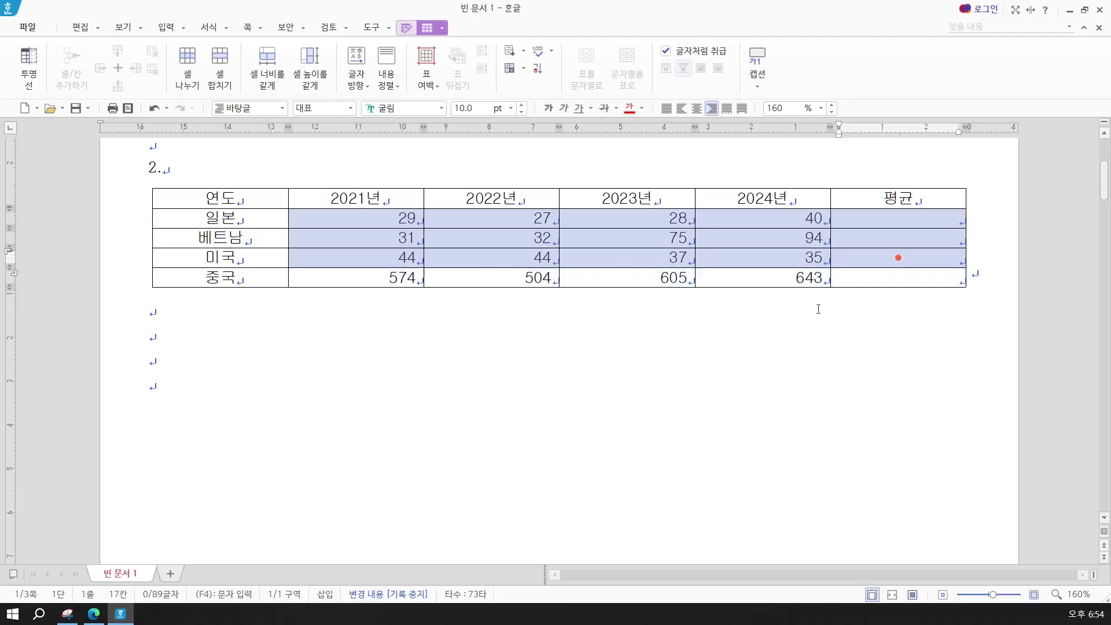
{"action": "right_click", "coordinate": [852, 257]}
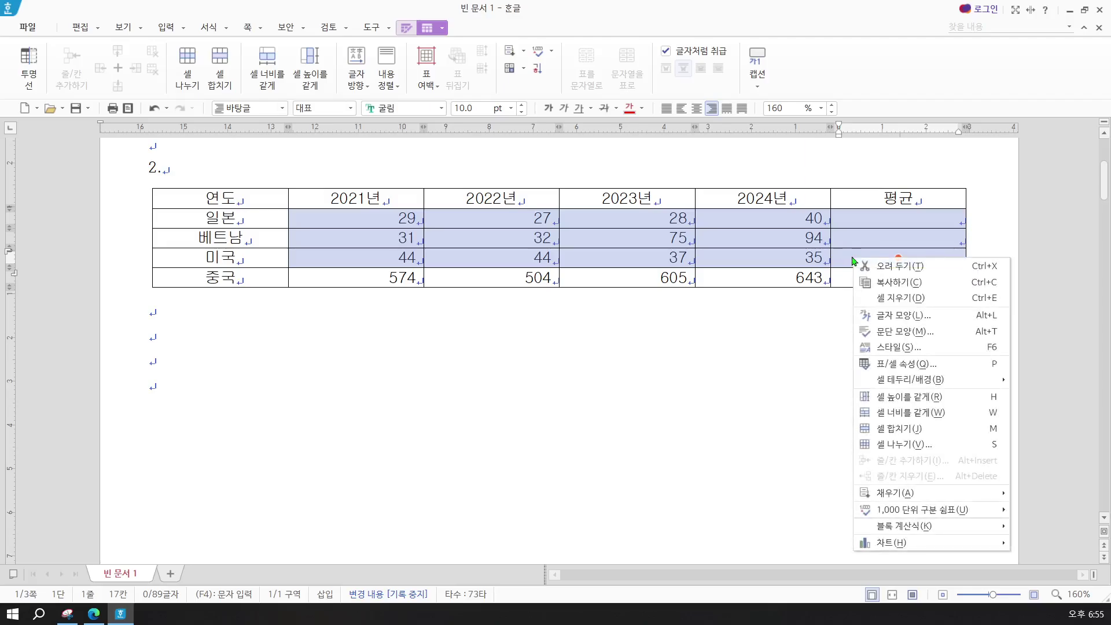
{"action": "mouse_move", "coordinate": [884, 532]}
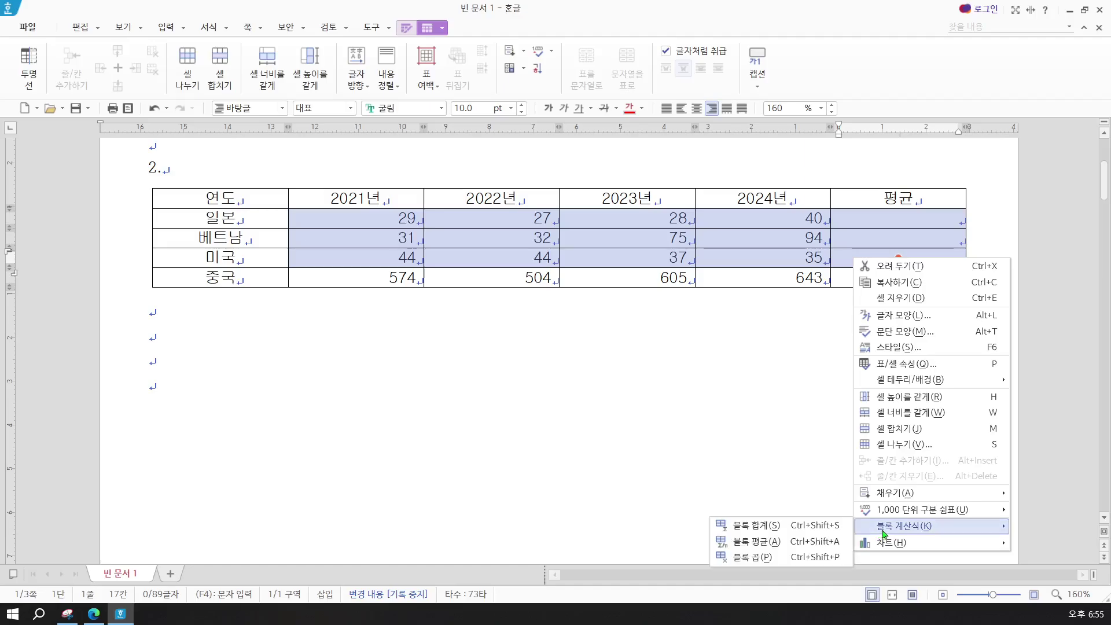
{"action": "left_click", "coordinate": [803, 543]}
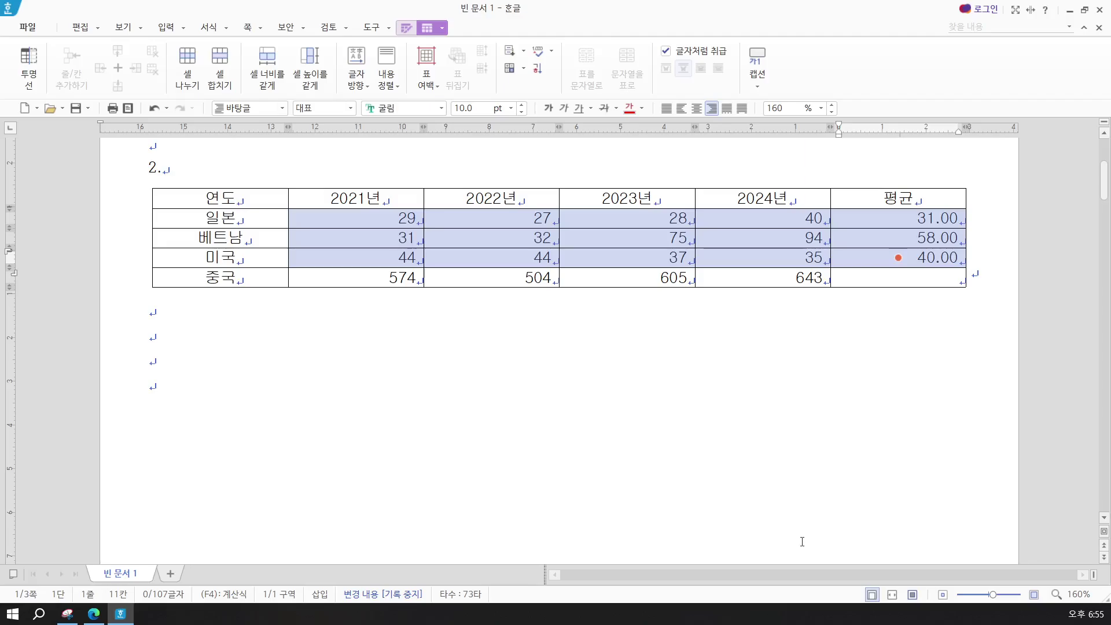
Step: Check the shaded range on the captured exam sheet and fill the 연도 to 2024년 cells from the header through the 미국 row with yellow
{"action": "key", "text": "F5"}
{"action": "key", "text": "F5"}
{"action": "key", "text": "F5"}
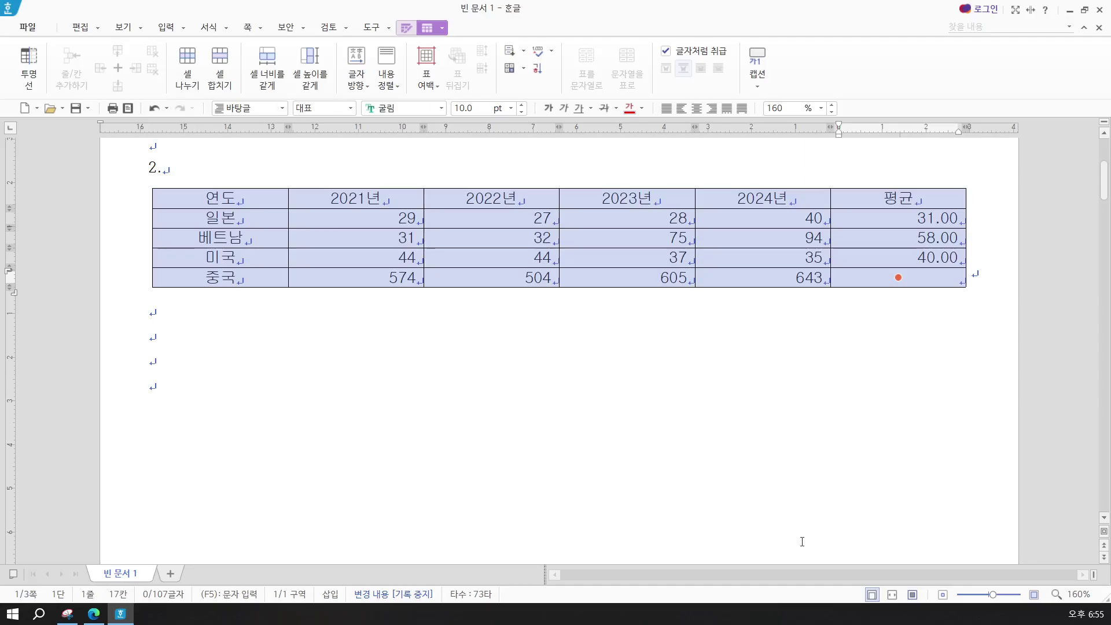
{"action": "key", "text": "Left"}
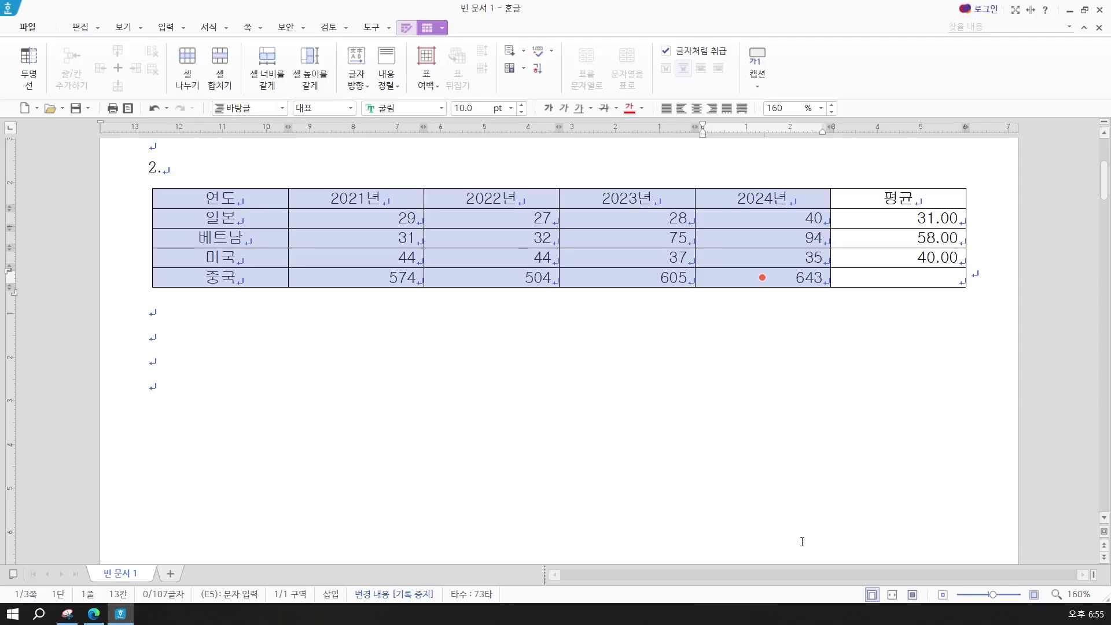
{"action": "key", "text": "Up"}
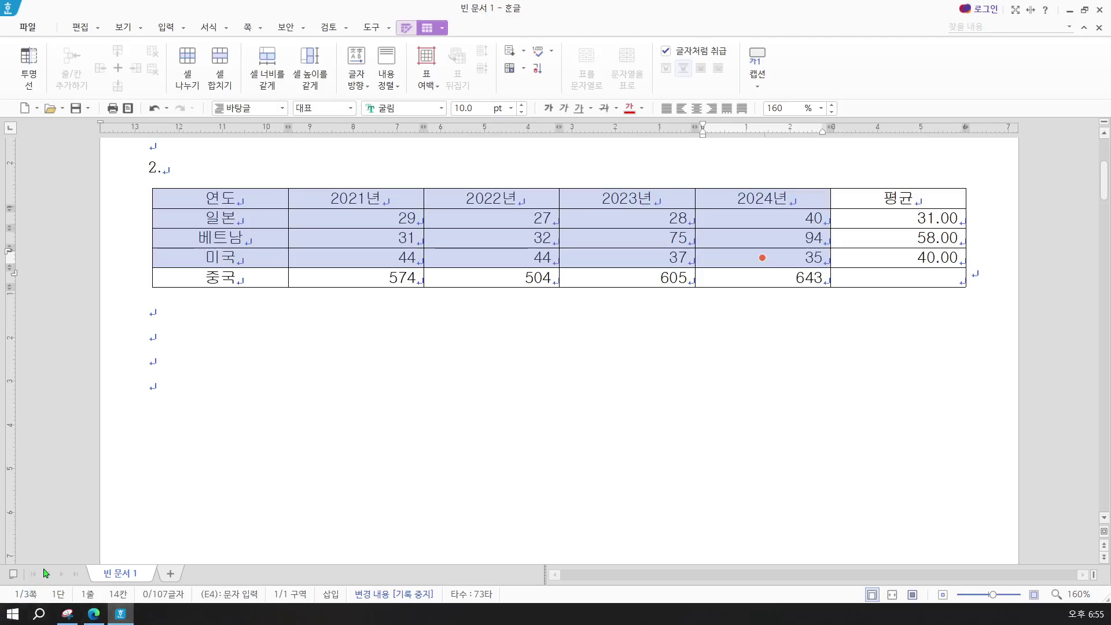
{"action": "left_click", "coordinate": [68, 614]}
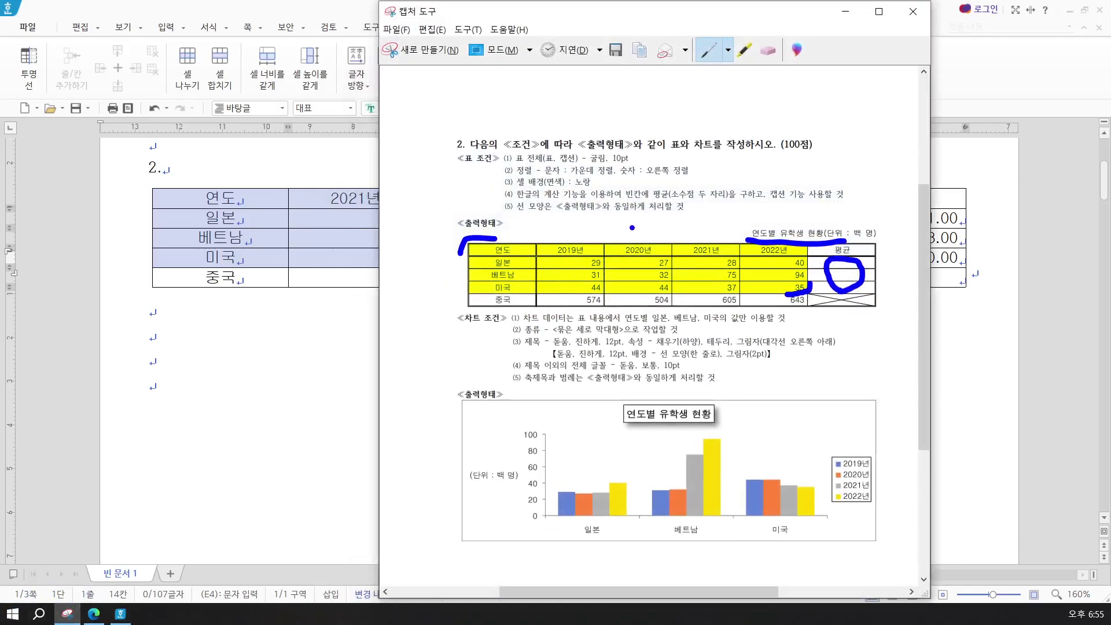
{"action": "left_click", "coordinate": [846, 11]}
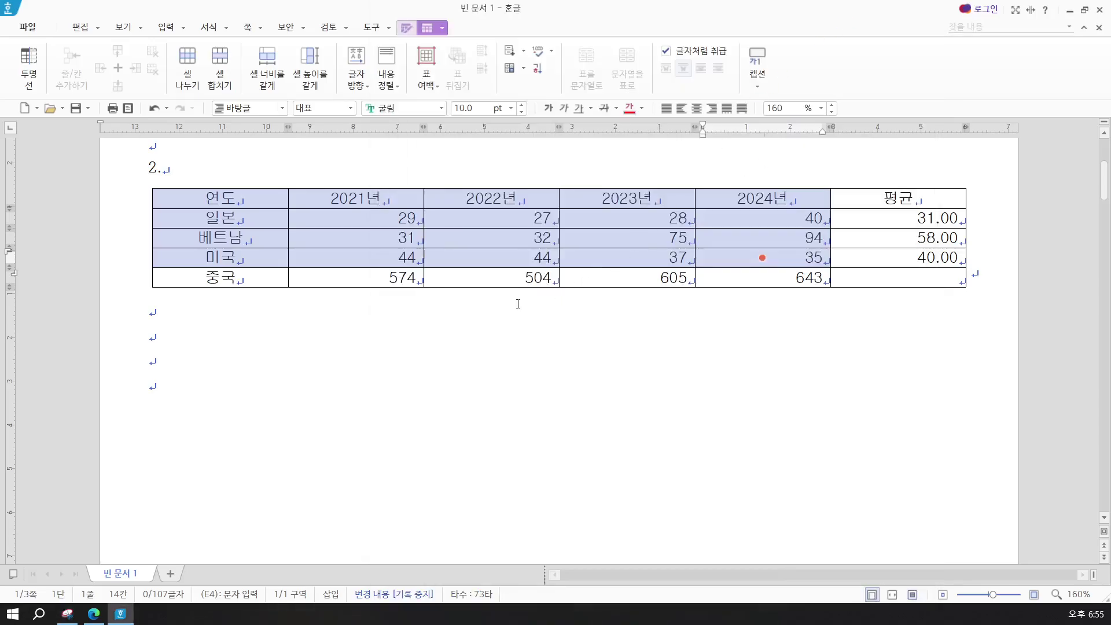
{"action": "key", "text": "l"}
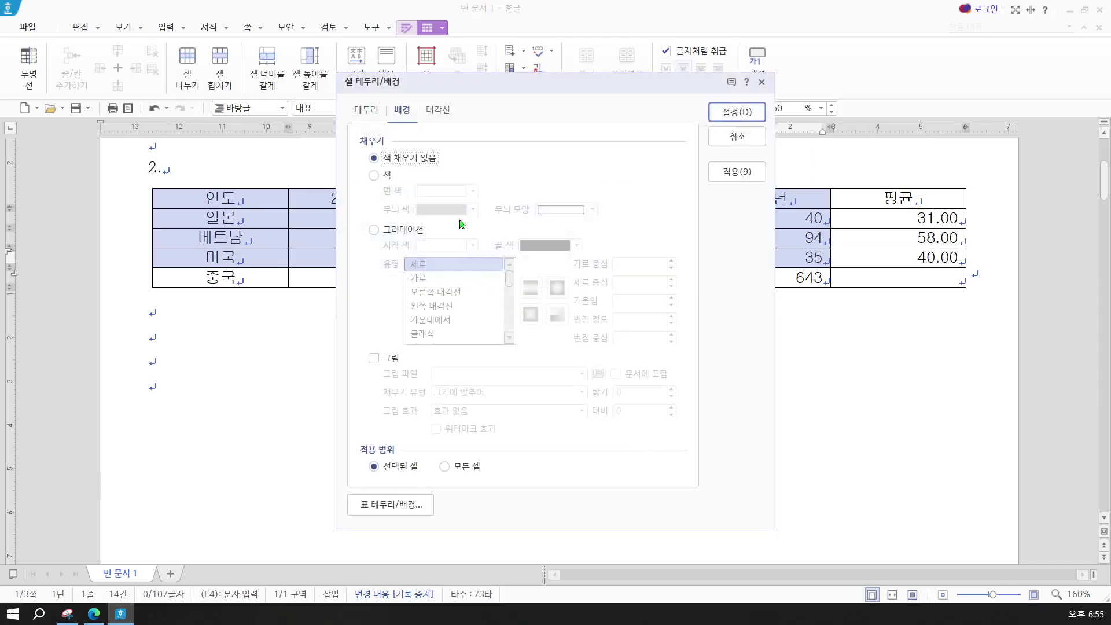
{"action": "left_click", "coordinate": [386, 180]}
{"action": "left_click", "coordinate": [443, 192]}
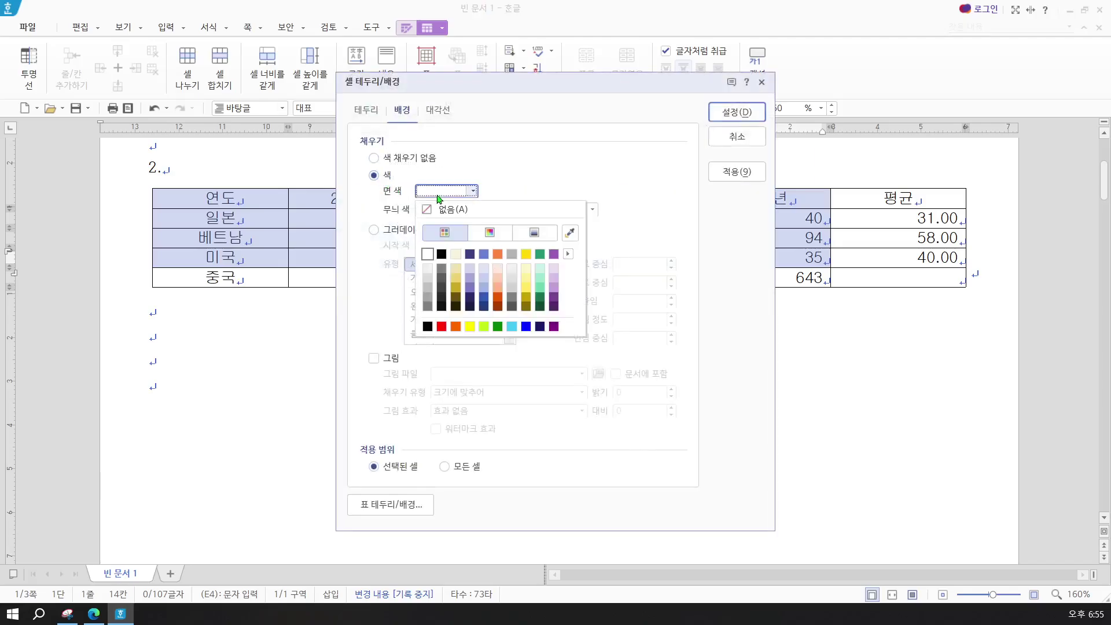
{"action": "left_click", "coordinate": [470, 327]}
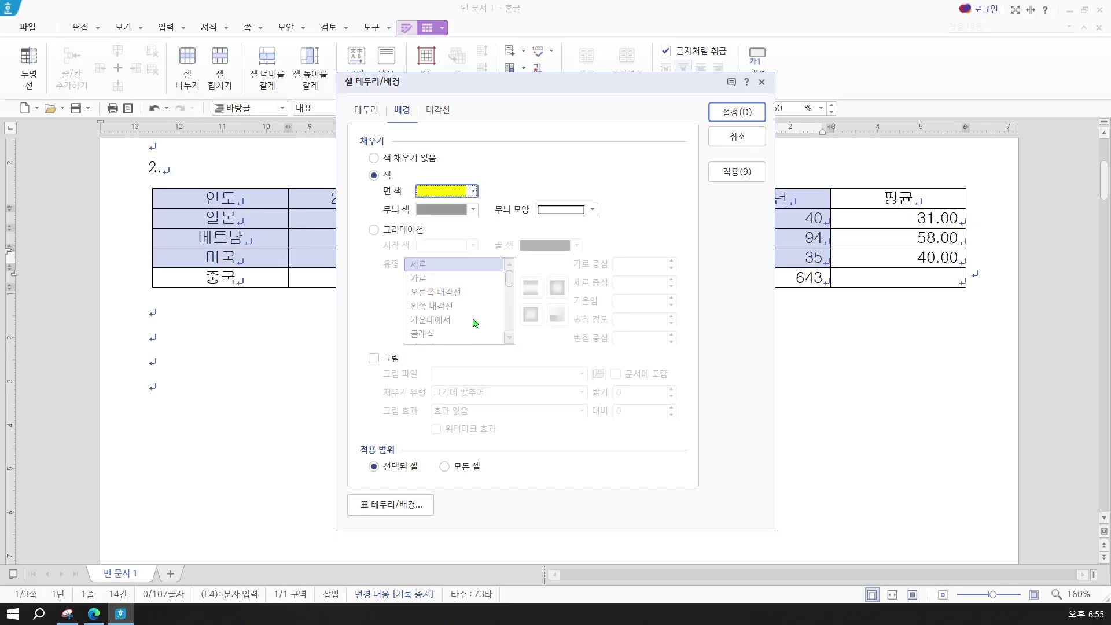
{"action": "left_click", "coordinate": [728, 116]}
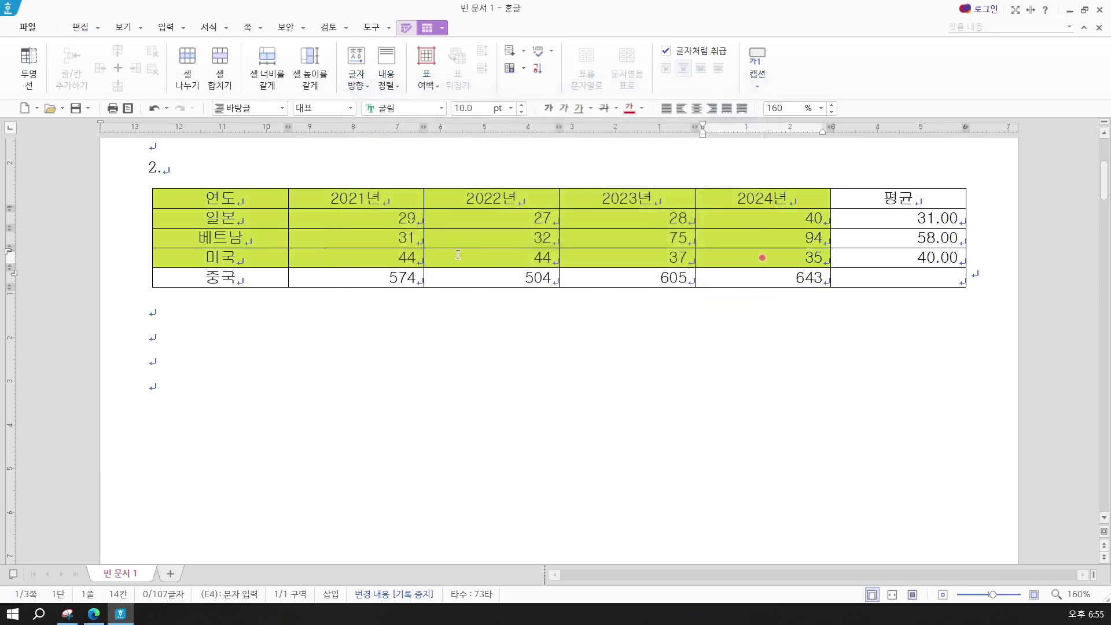
Step: Review the chart data and chart type conditions on the captured exam sheet, marking them, and minimize the capture
{"action": "left_click", "coordinate": [70, 615]}
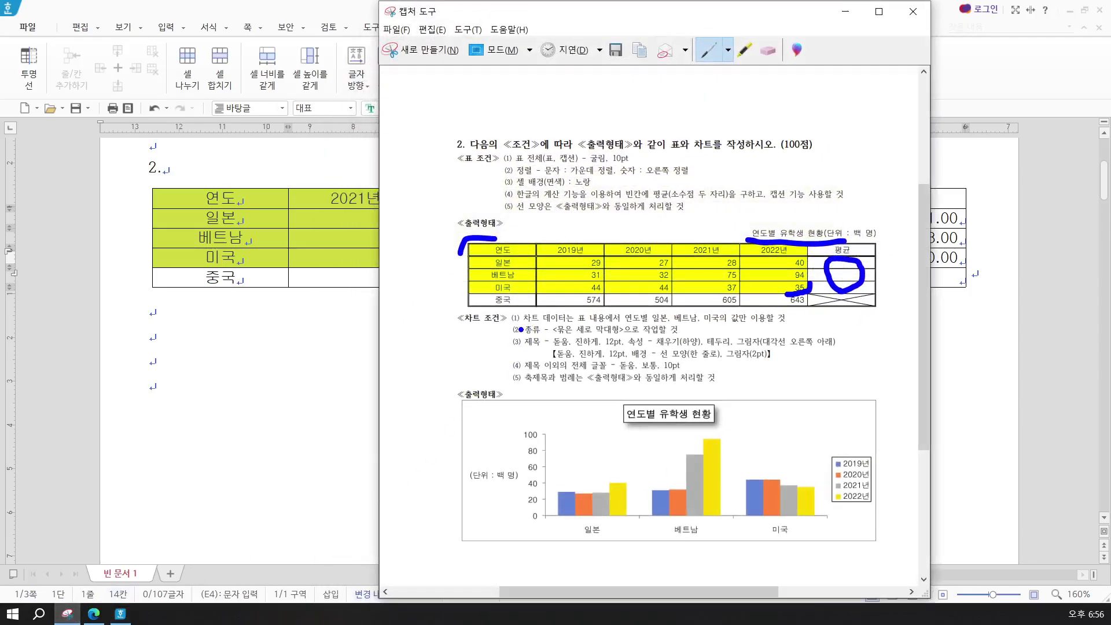
{"action": "mouse_move", "coordinate": [519, 314]}
{"action": "left_mouse_down"}
{"action": "mouse_move", "coordinate": [519, 340]}
{"action": "mouse_move", "coordinate": [572, 339]}
{"action": "left_mouse_up"}
{"action": "left_click", "coordinate": [846, 11]}
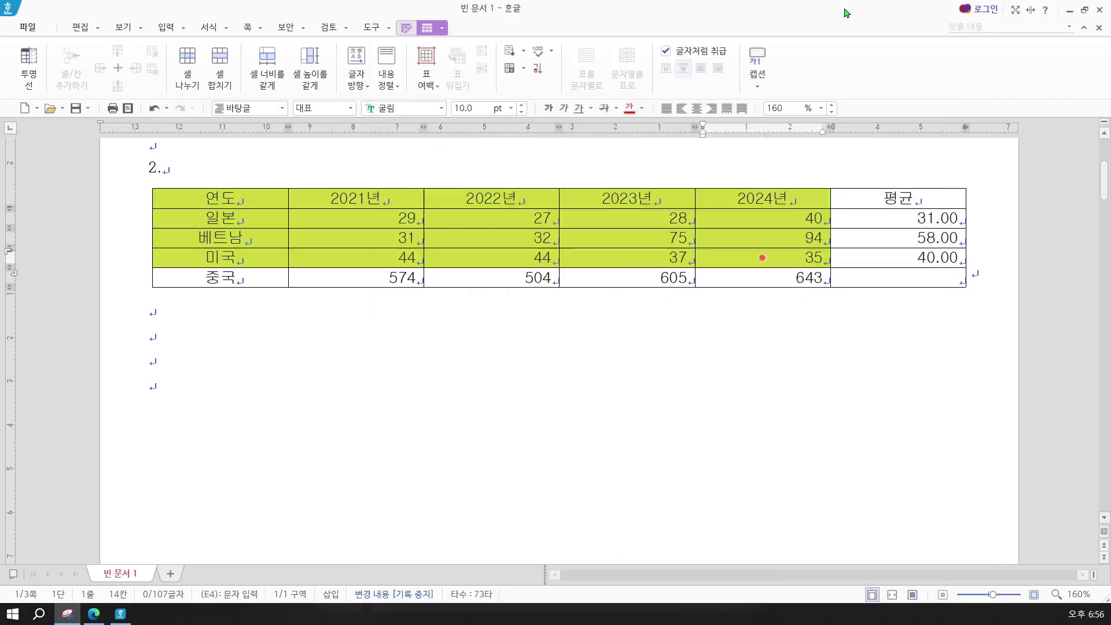
Step: Insert a clustered column chart (묶은 세로 막대형) from the yellow cells and widen it to the table's width, about 187 mm
{"action": "right_click", "coordinate": [479, 256]}
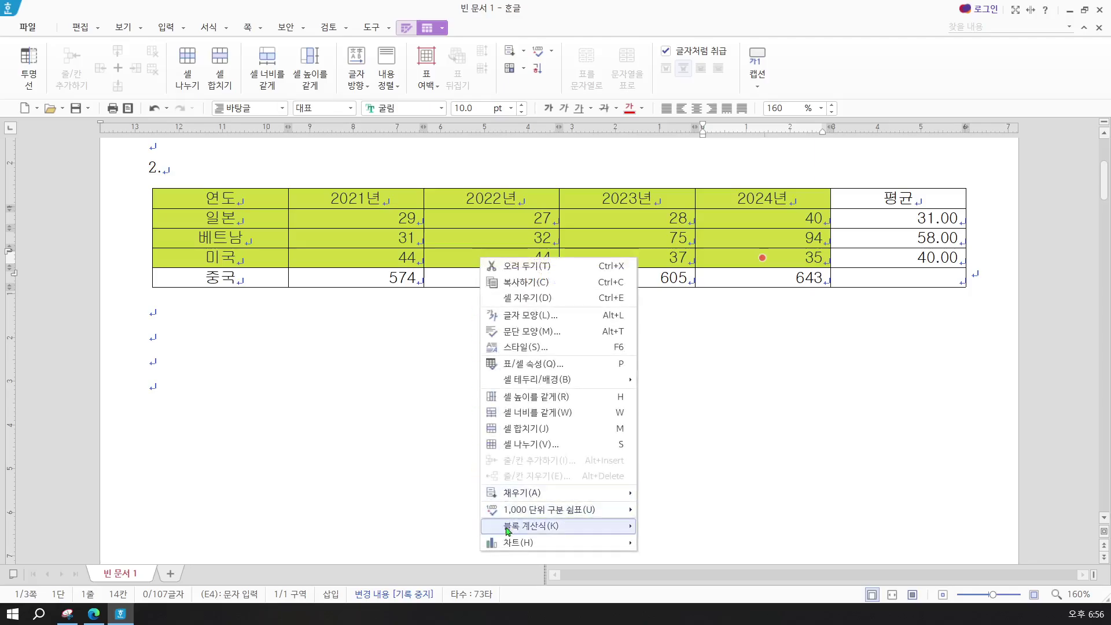
{"action": "mouse_move", "coordinate": [517, 547]}
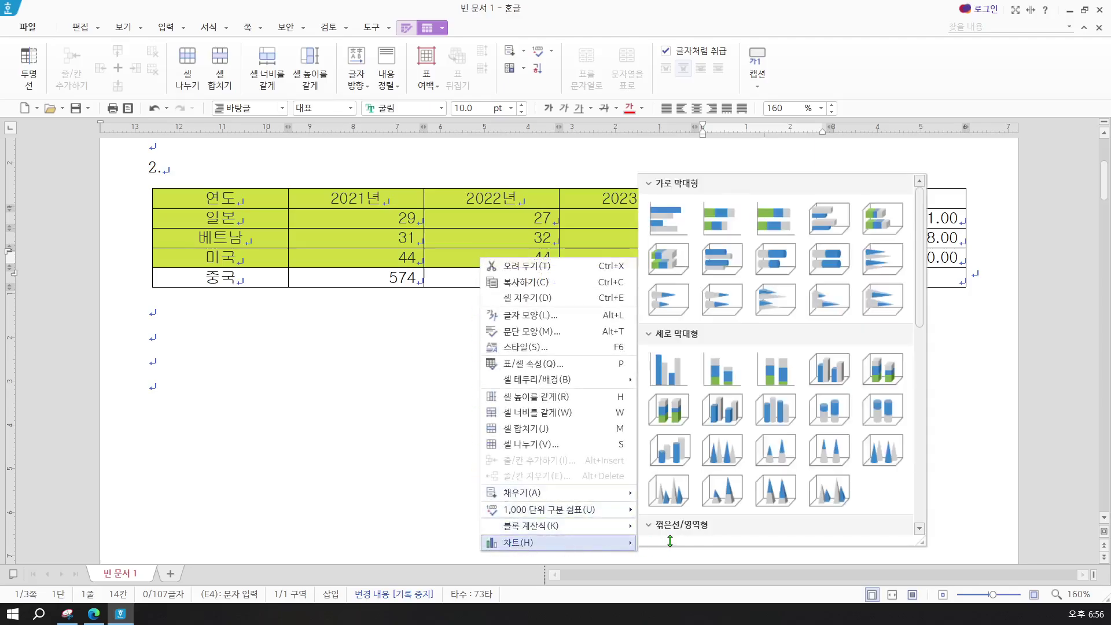
{"action": "left_click", "coordinate": [675, 378]}
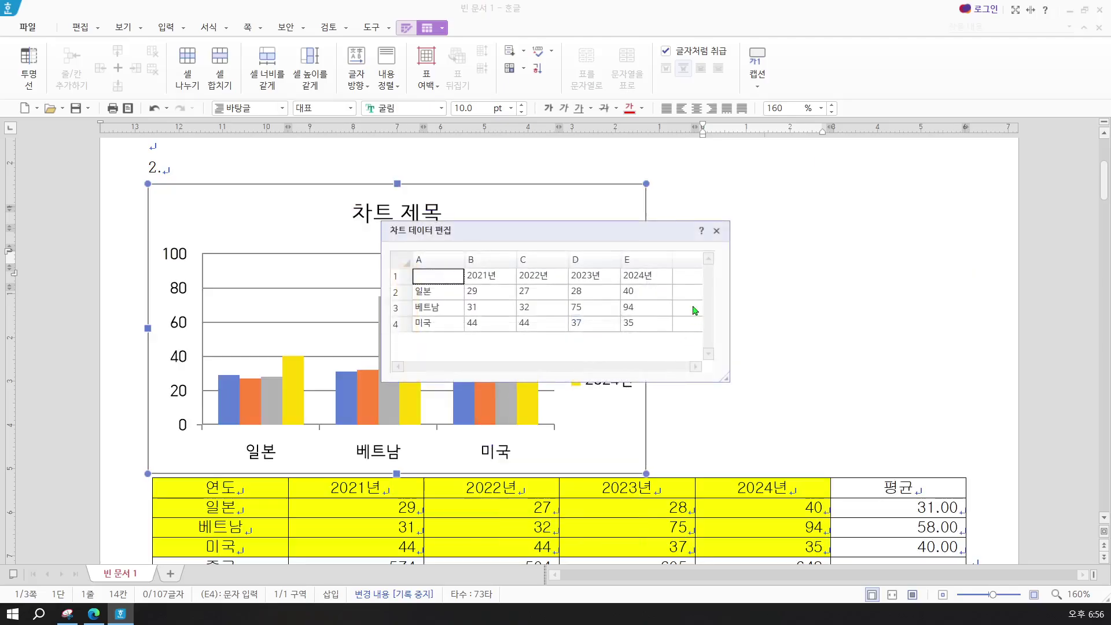
{"action": "left_click", "coordinate": [716, 231]}
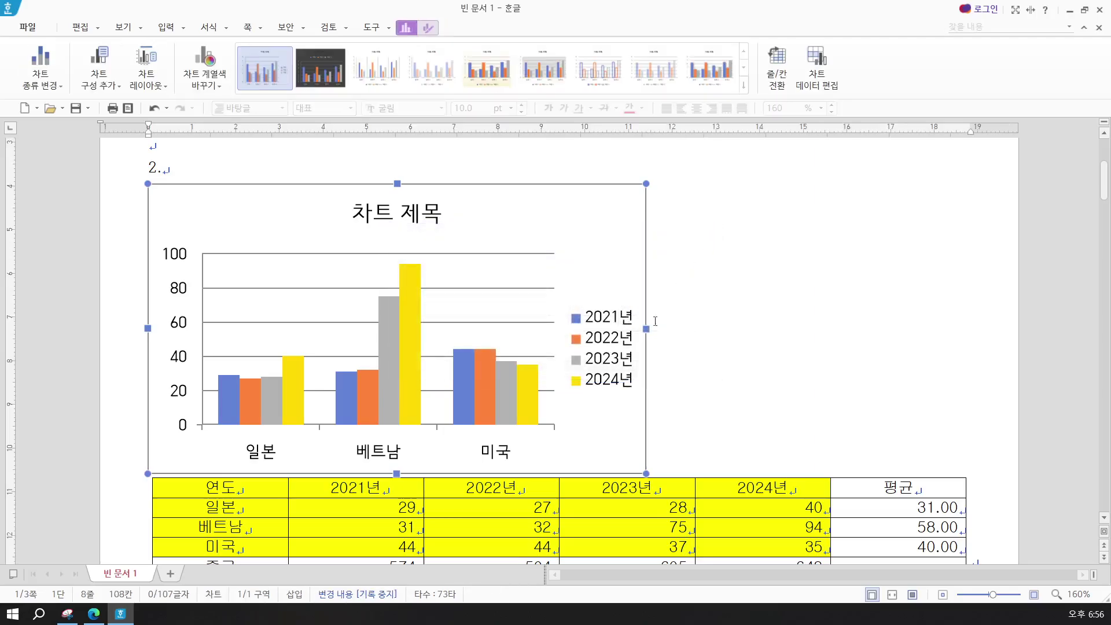
{"action": "left_click_drag", "start_coordinate": [646, 329], "coordinate": [968, 332]}
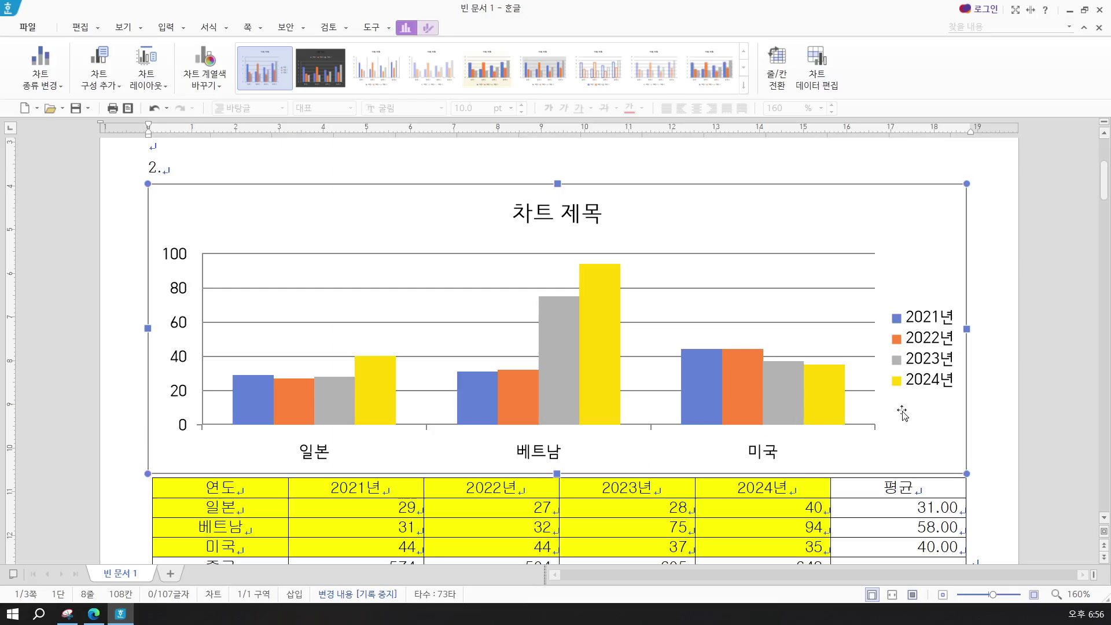
Step: Try moving the floating chart below the table, above the question number and back between the number and the table
{"action": "left_click_drag", "start_coordinate": [903, 412], "coordinate": [893, 531]}
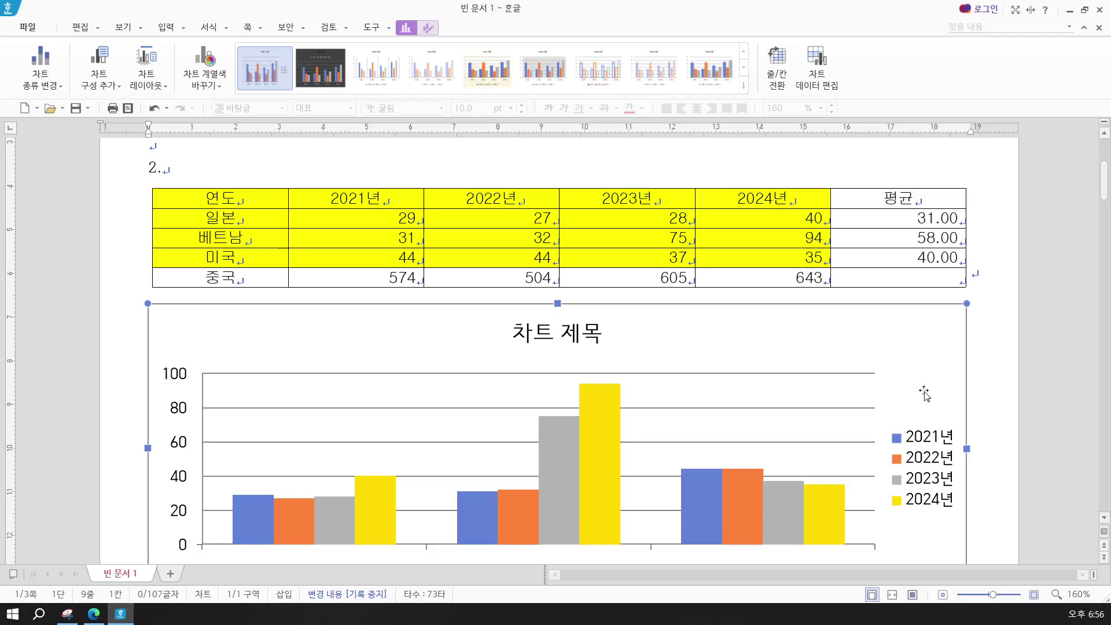
{"action": "left_click_drag", "start_coordinate": [934, 383], "coordinate": [932, 218]}
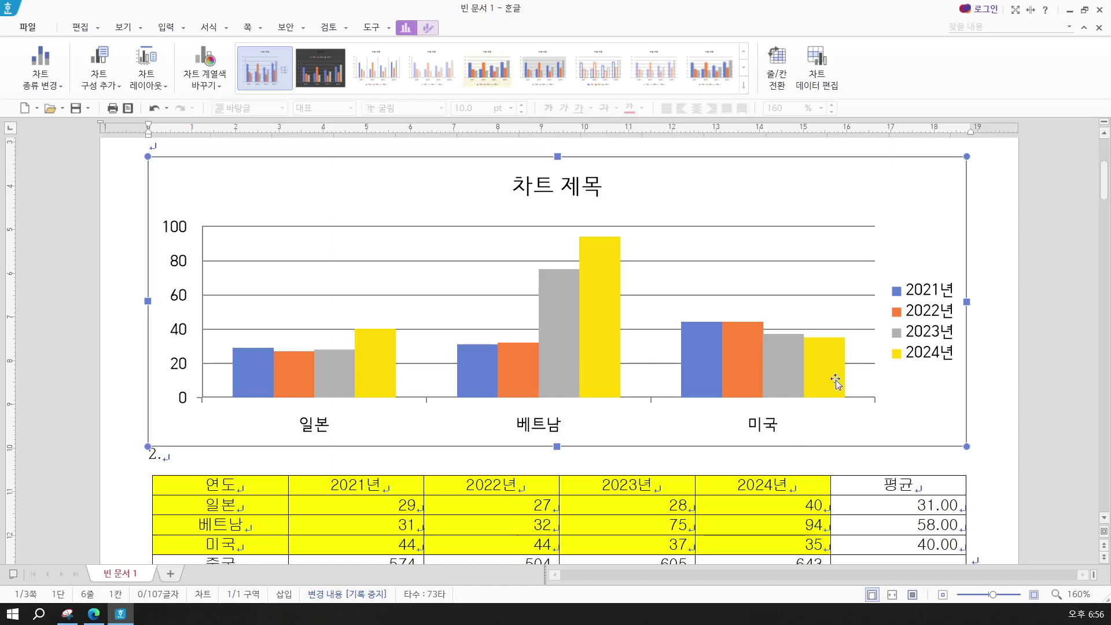
{"action": "left_click_drag", "start_coordinate": [913, 377], "coordinate": [899, 449]}
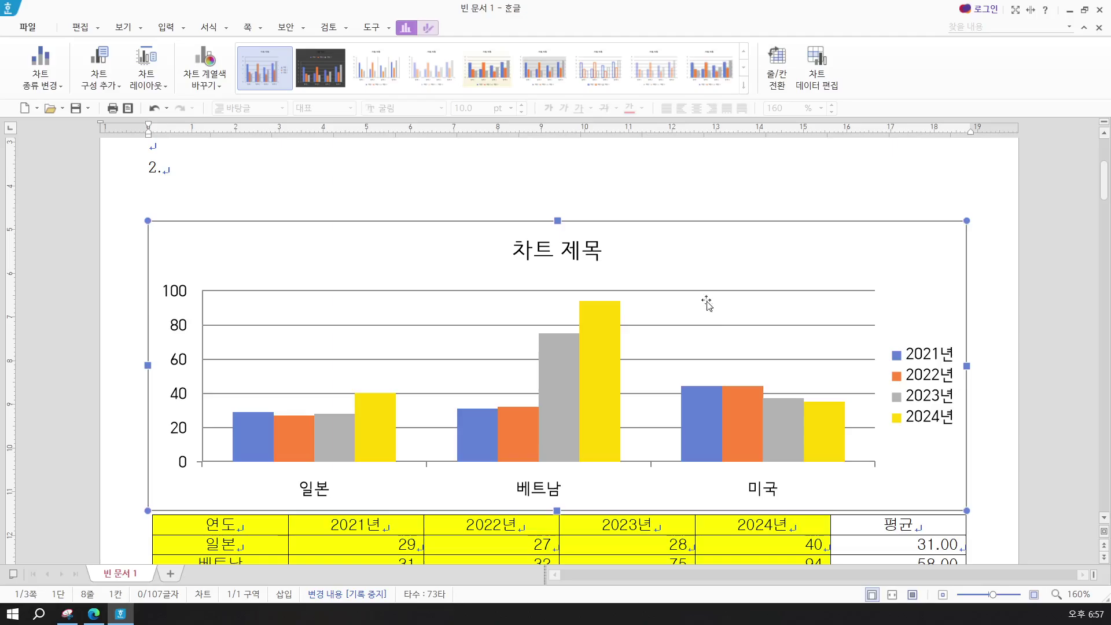
Step: Set the chart to be treated as a character (글자처럼 취급)
{"action": "left_click", "coordinate": [428, 27]}
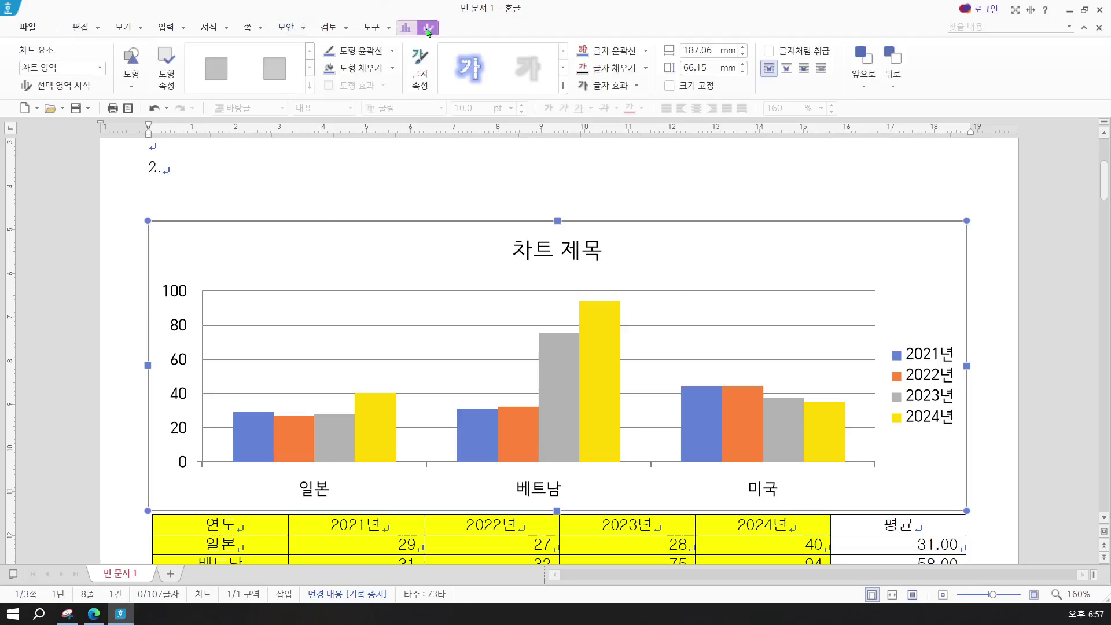
{"action": "left_click", "coordinate": [806, 54]}
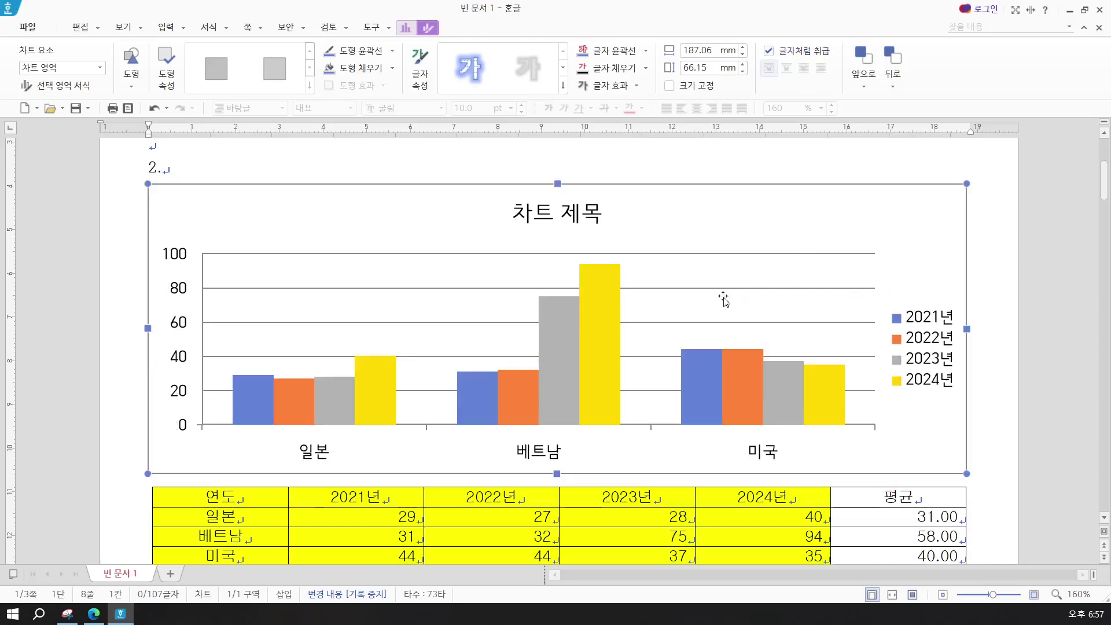
Step: Undo the chart's treat-as-character (글자처럼 취급) setting and its recent moves around the table
{"action": "key", "text": "ctrl+z"}
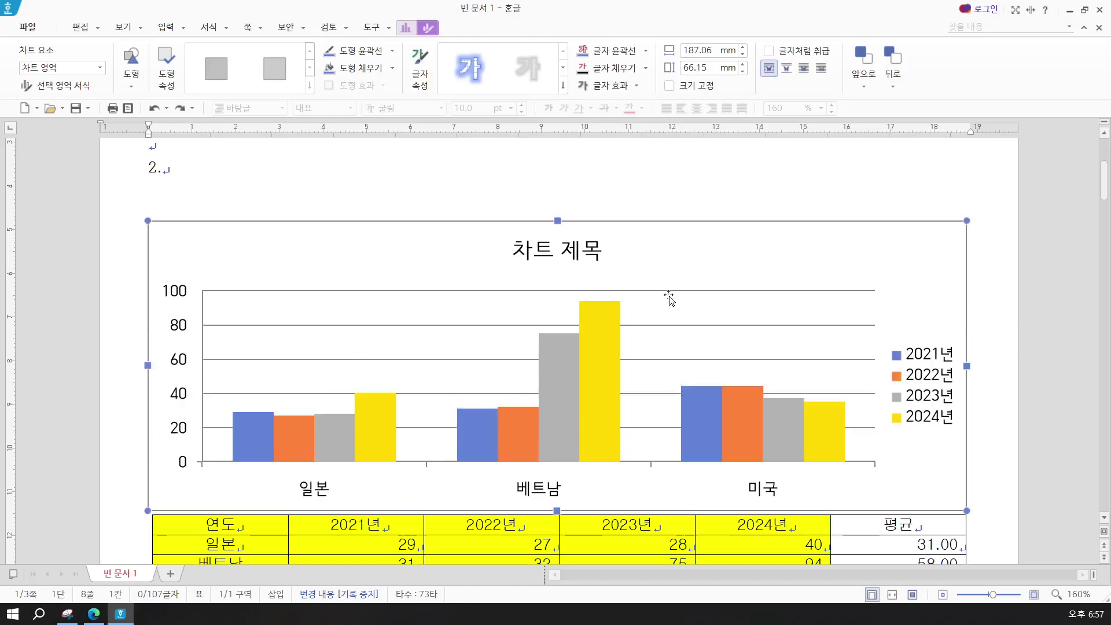
{"action": "key", "text": "ctrl+z"}
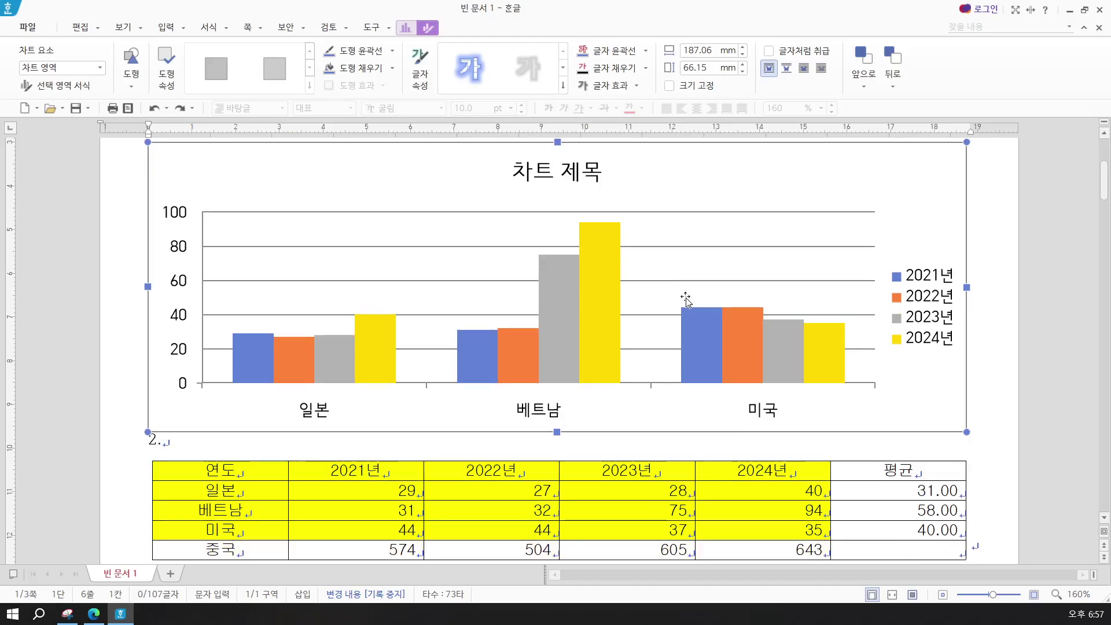
{"action": "key", "text": "ctrl+z"}
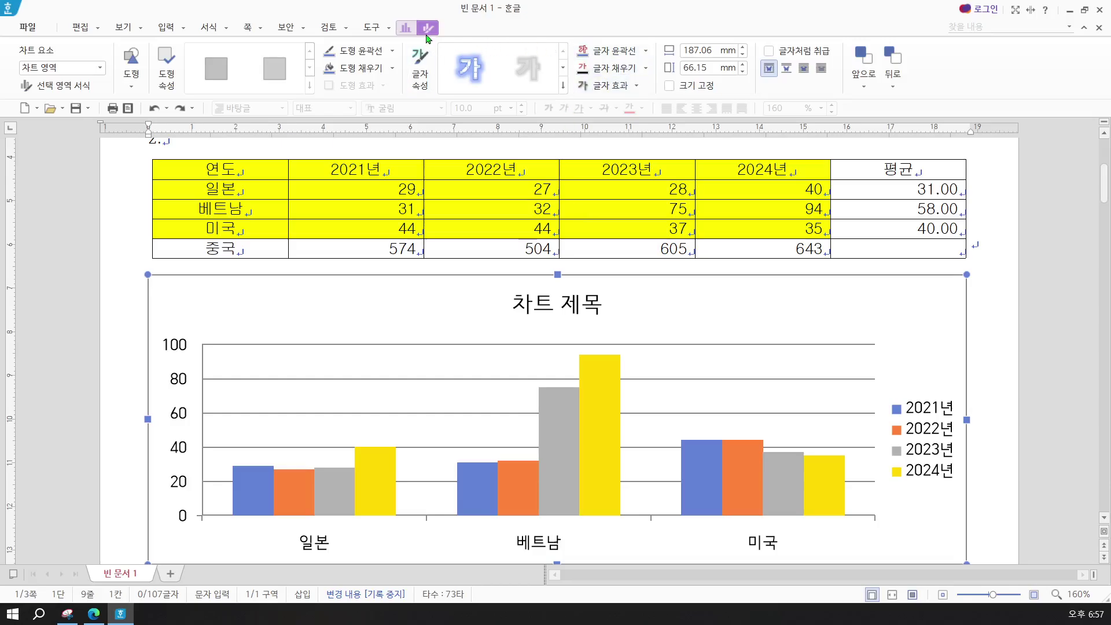
{"action": "left_click", "coordinate": [815, 55]}
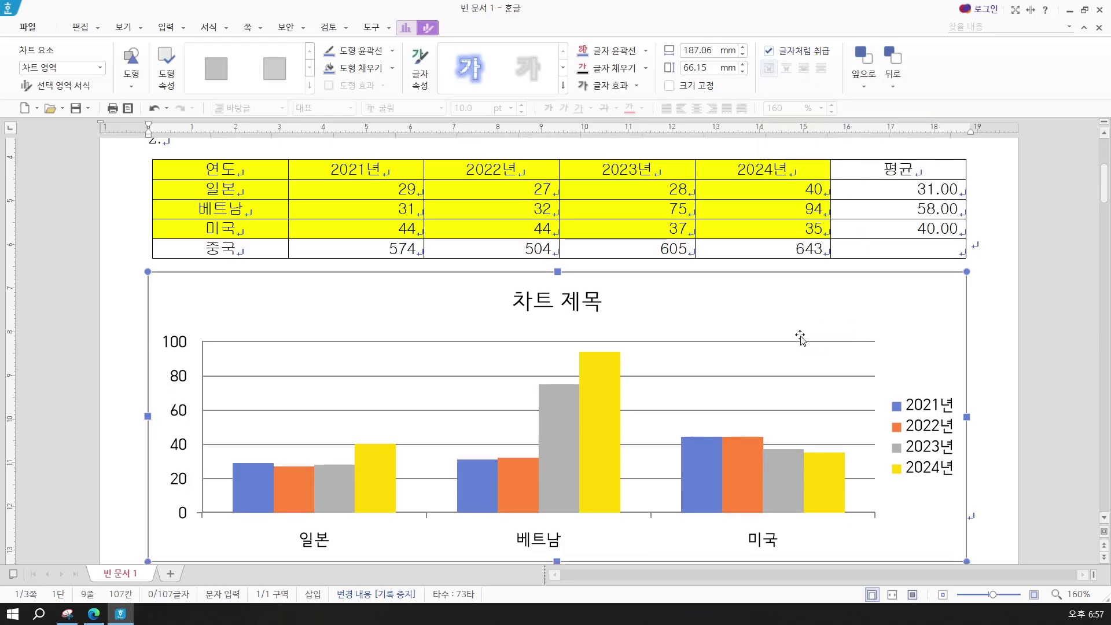
{"action": "key", "text": "ctrl+z"}
{"action": "key", "text": "ctrl+z"}
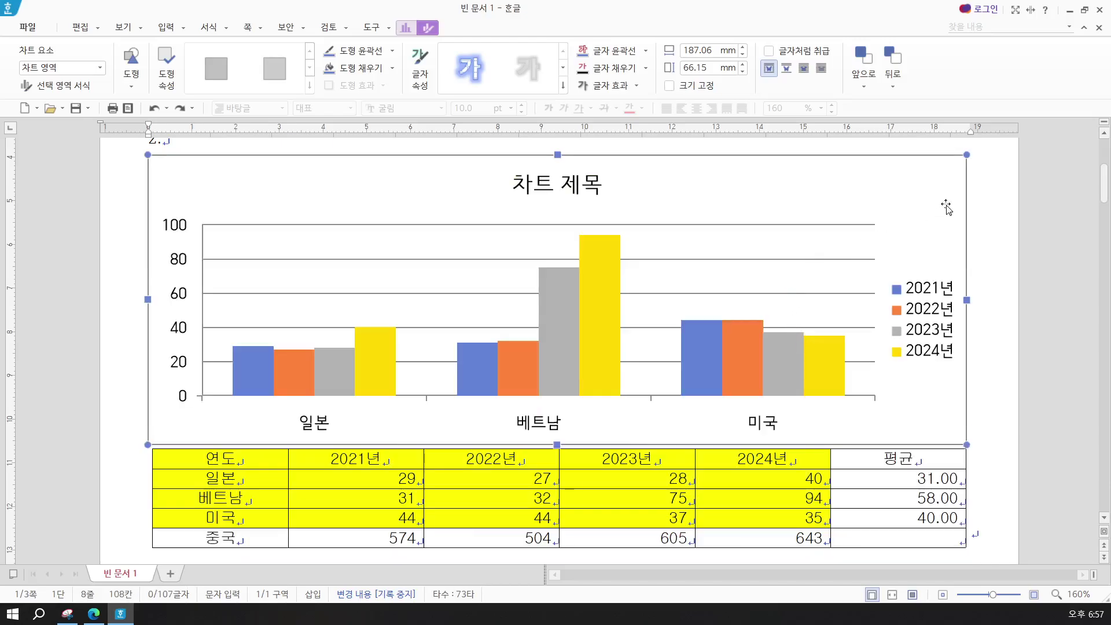
Step: Delete the chart and insert a new clustered column chart (묶은 세로 막대형) from the yellow cells, keeping its data as is
{"action": "key", "text": "Delete"}
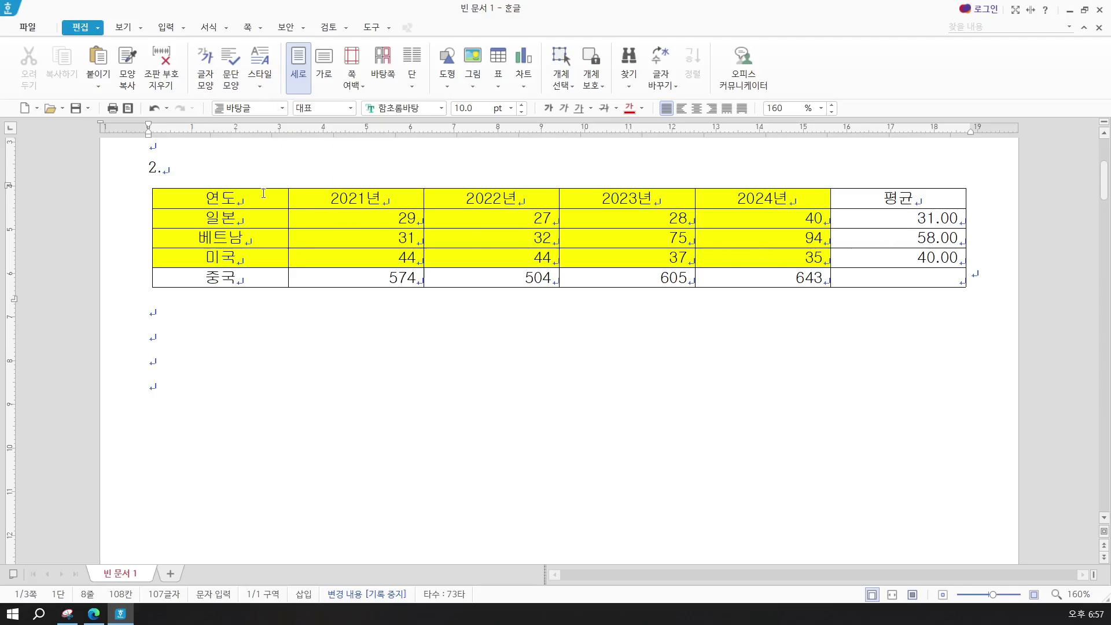
{"action": "left_click_drag", "start_coordinate": [263, 192], "coordinate": [709, 257]}
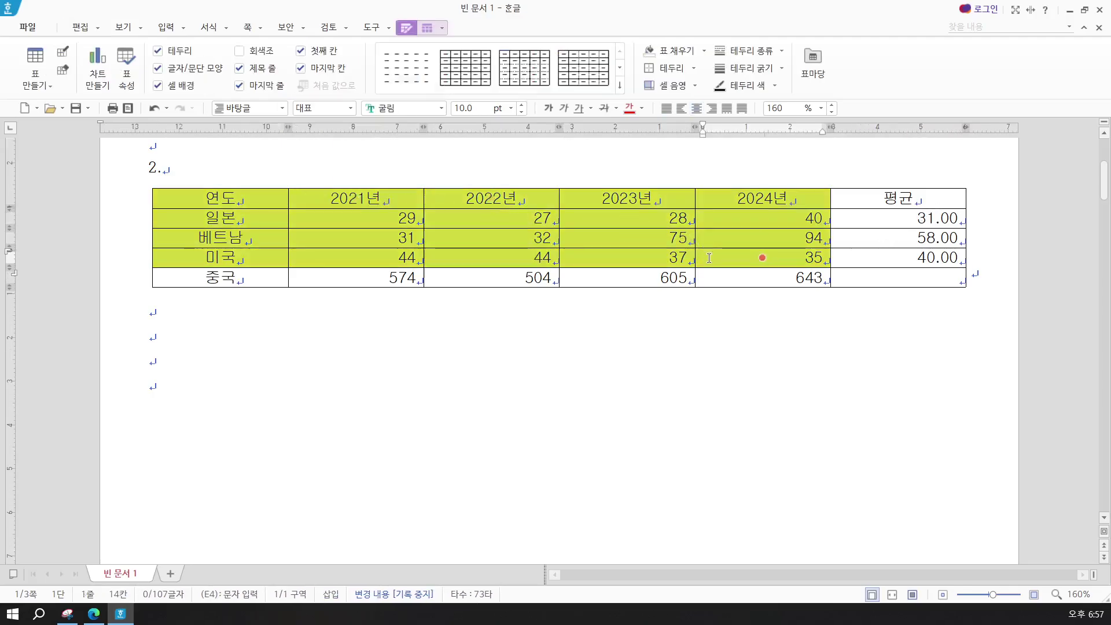
{"action": "right_click", "coordinate": [709, 257]}
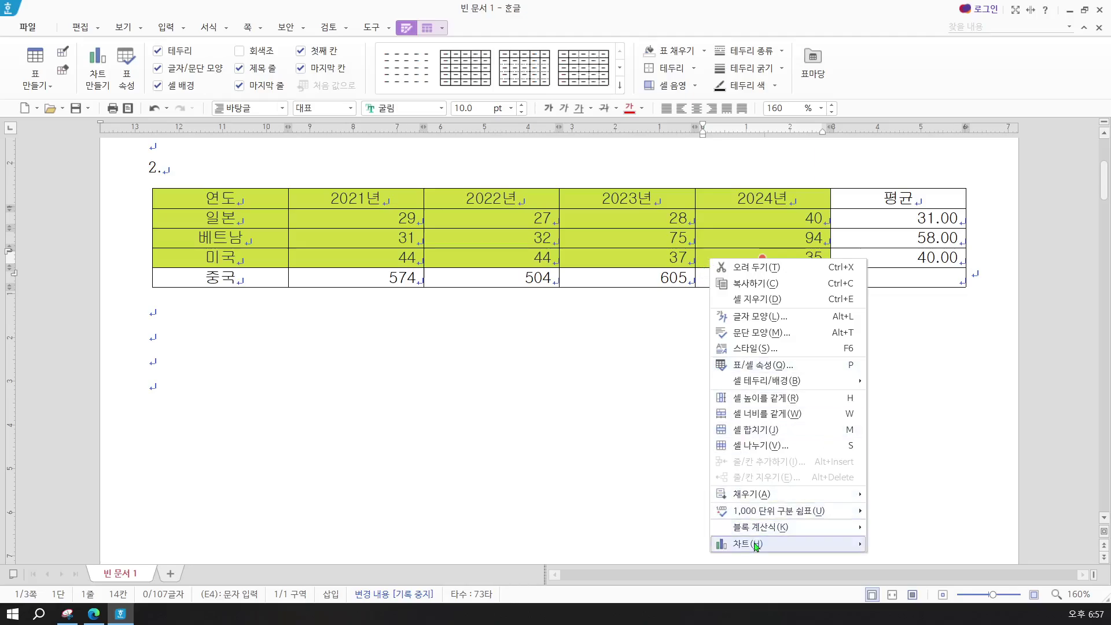
{"action": "mouse_move", "coordinate": [755, 544]}
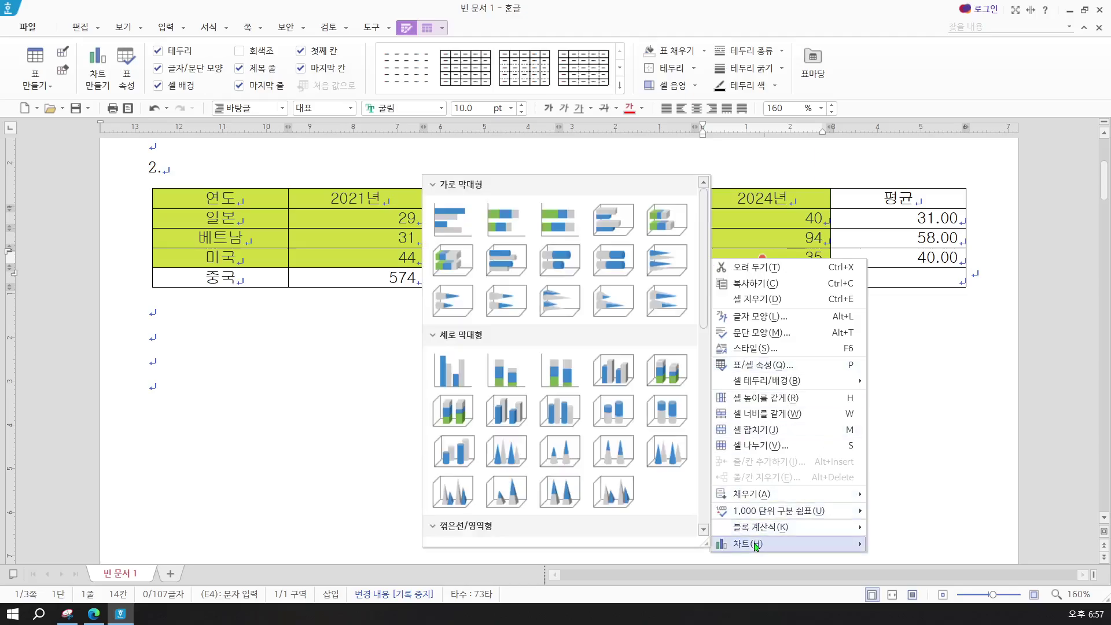
{"action": "left_click", "coordinate": [457, 385]}
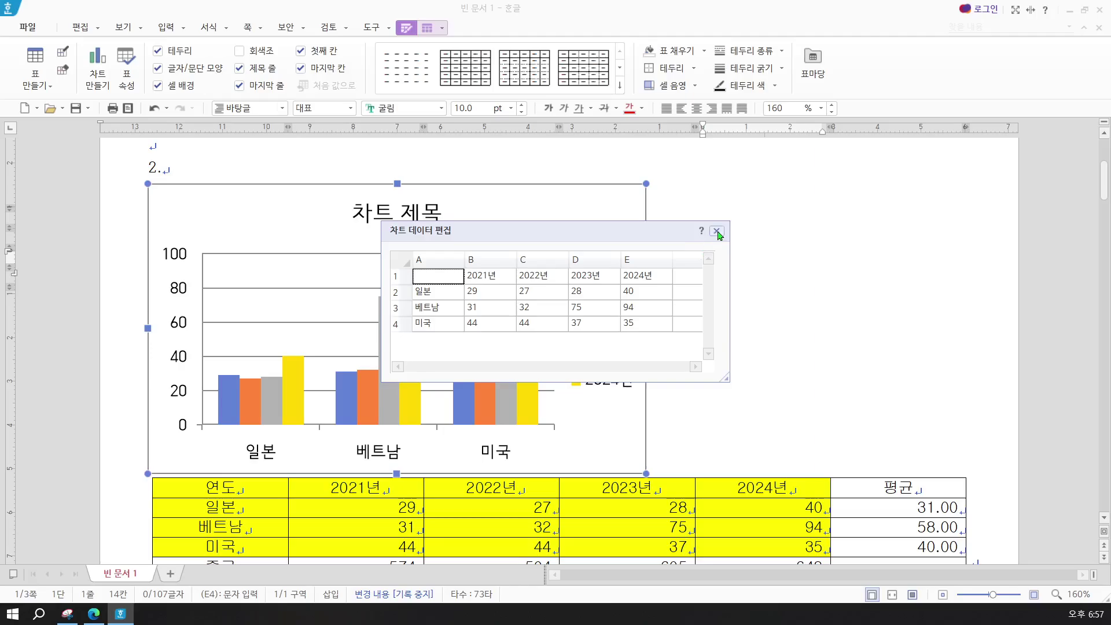
{"action": "left_click", "coordinate": [717, 231]}
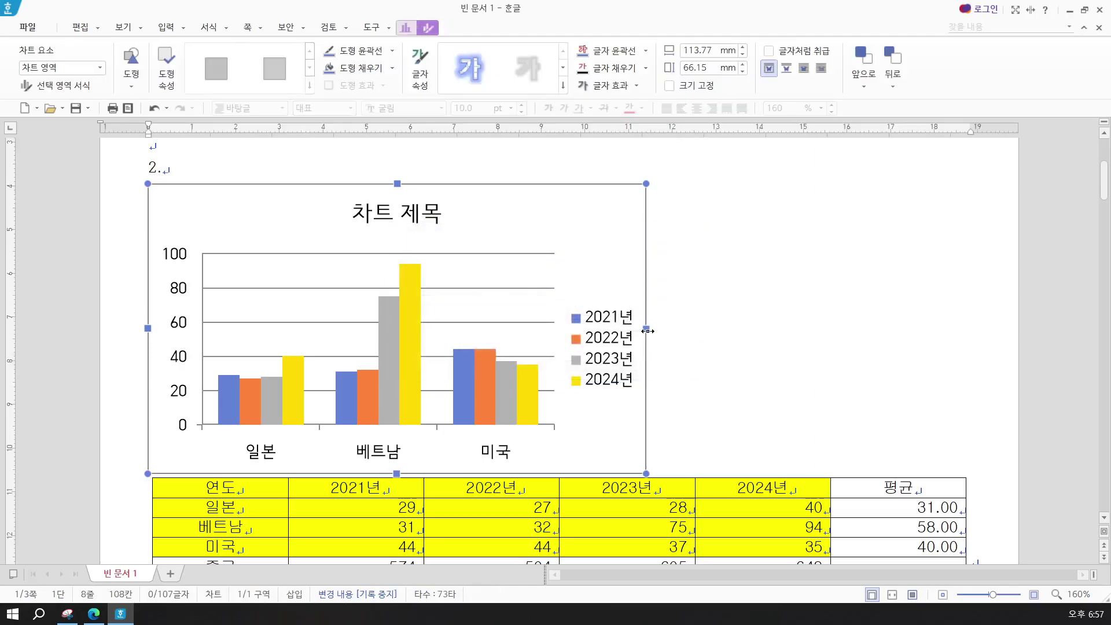
Step: Widen the new chart to the table's width, about 187 mm, and set it to be treated as a character (글자처럼 취급)
{"action": "left_click_drag", "start_coordinate": [647, 331], "coordinate": [970, 334]}
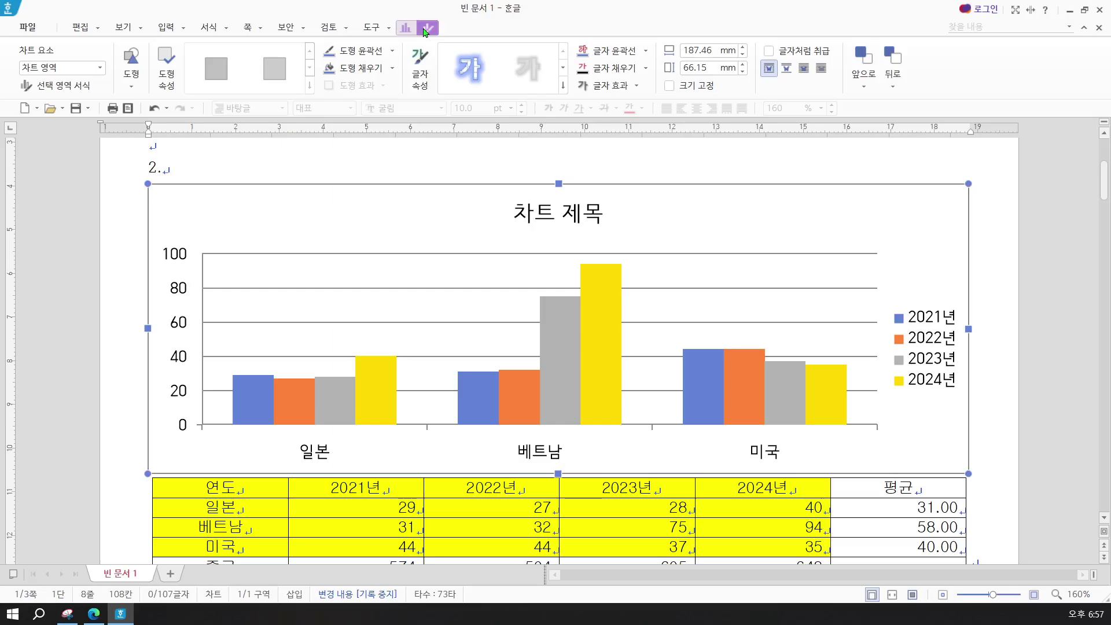
{"action": "left_click", "coordinate": [790, 54]}
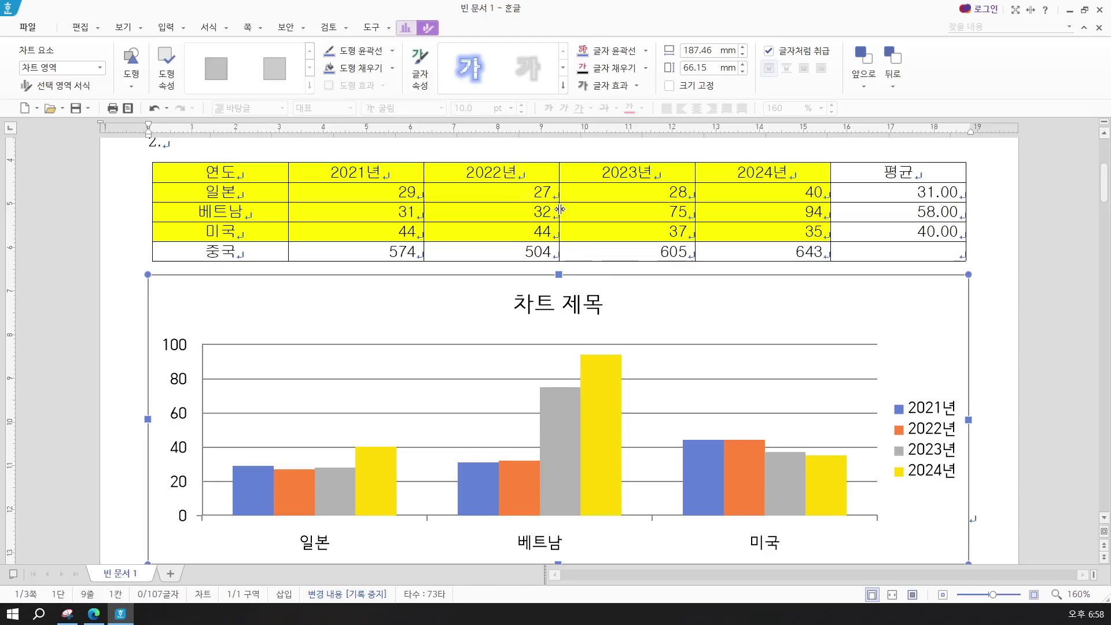
Step: Add a caption above (위) the statistics table
{"action": "left_click", "coordinate": [466, 171]}
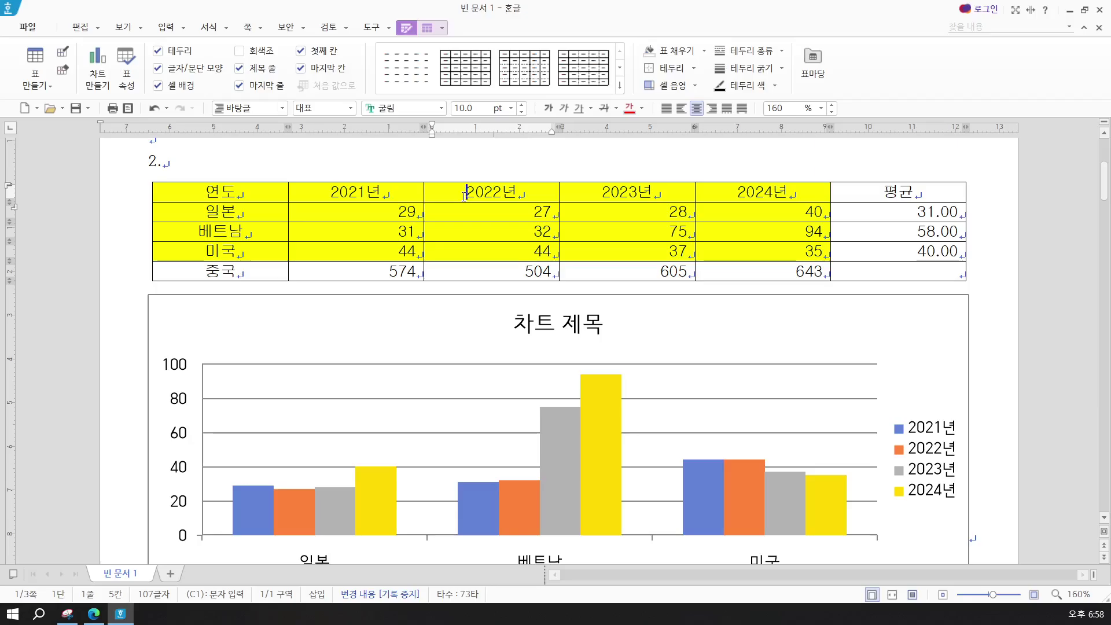
{"action": "left_click", "coordinate": [428, 30]}
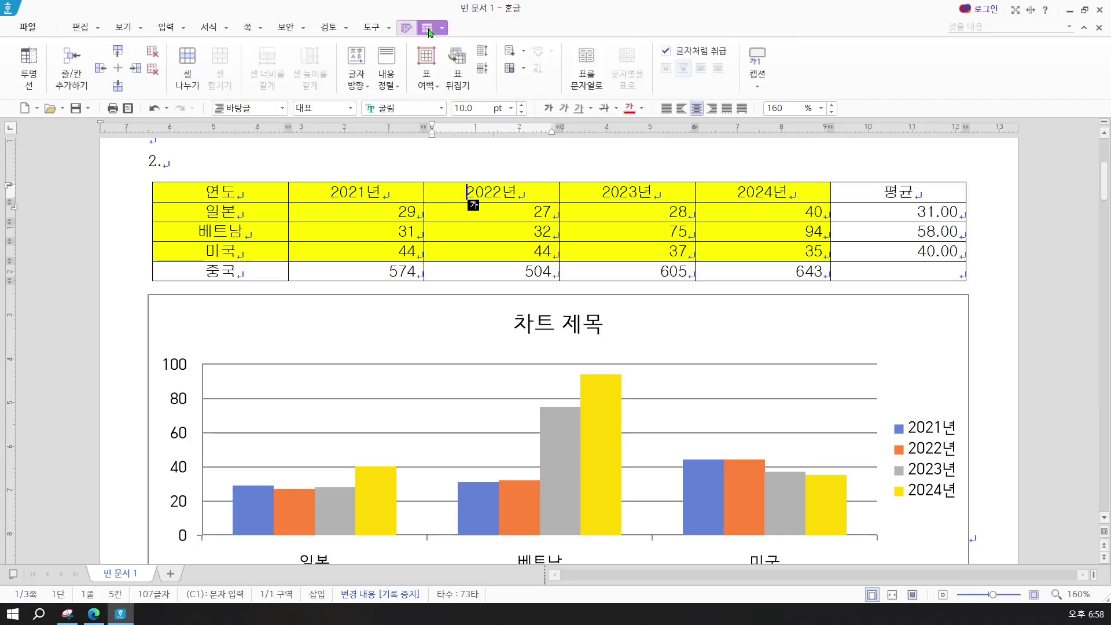
{"action": "left_click", "coordinate": [755, 84]}
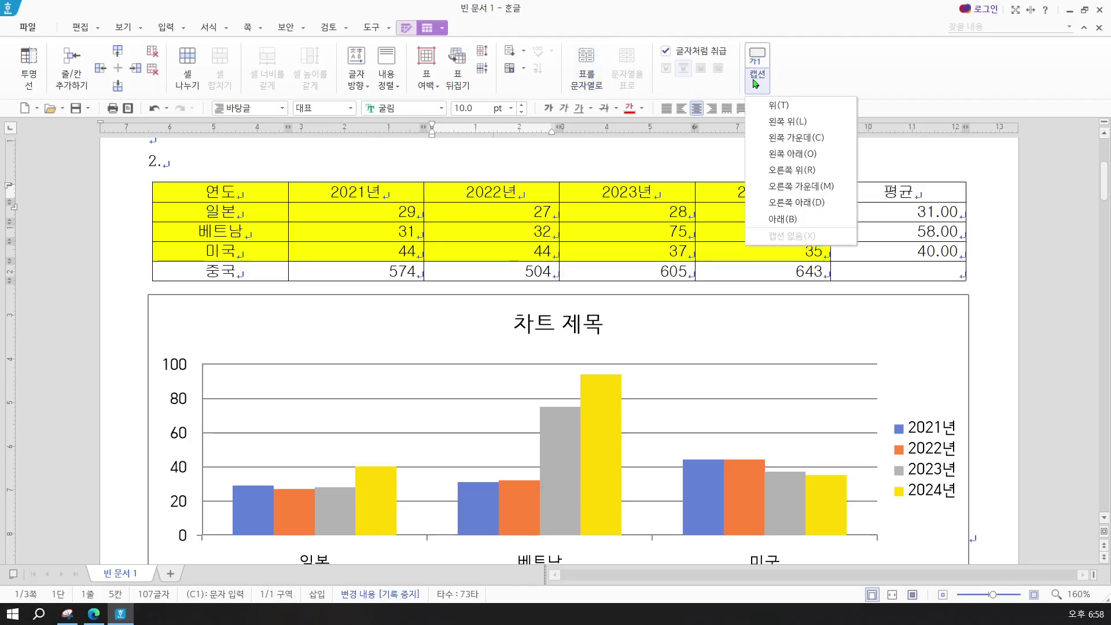
{"action": "left_click", "coordinate": [755, 110]}
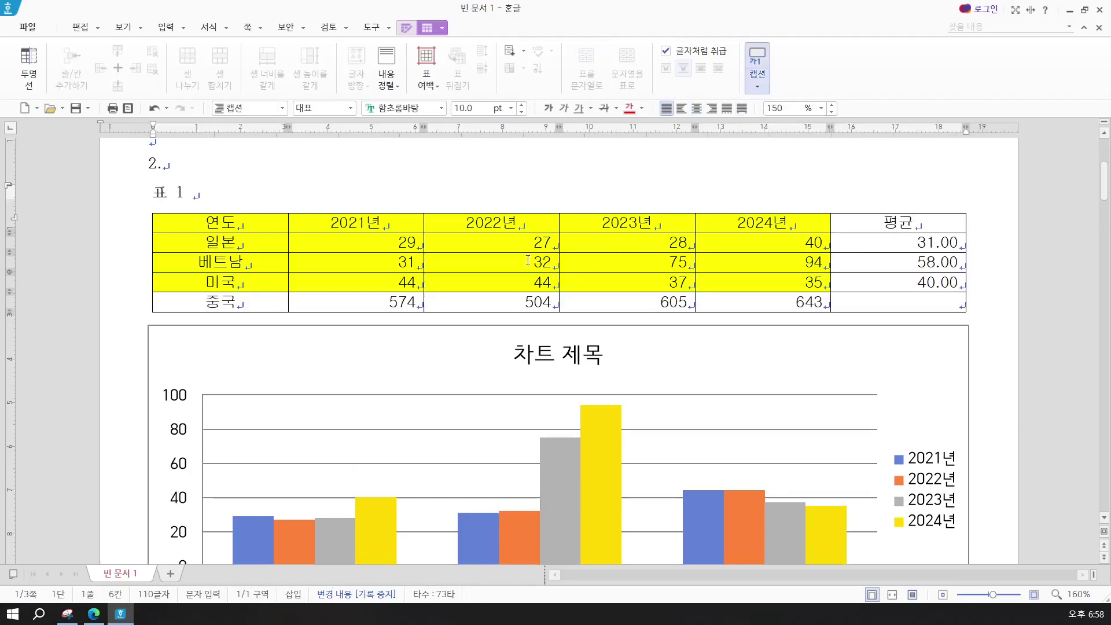
Step: Replace the default caption text with "연도별 유학생 현황(단위 : 백 명)" and leave the caption
{"action": "left_click", "coordinate": [104, 191]}
{"action": "key", "text": "ctrl+F12"}
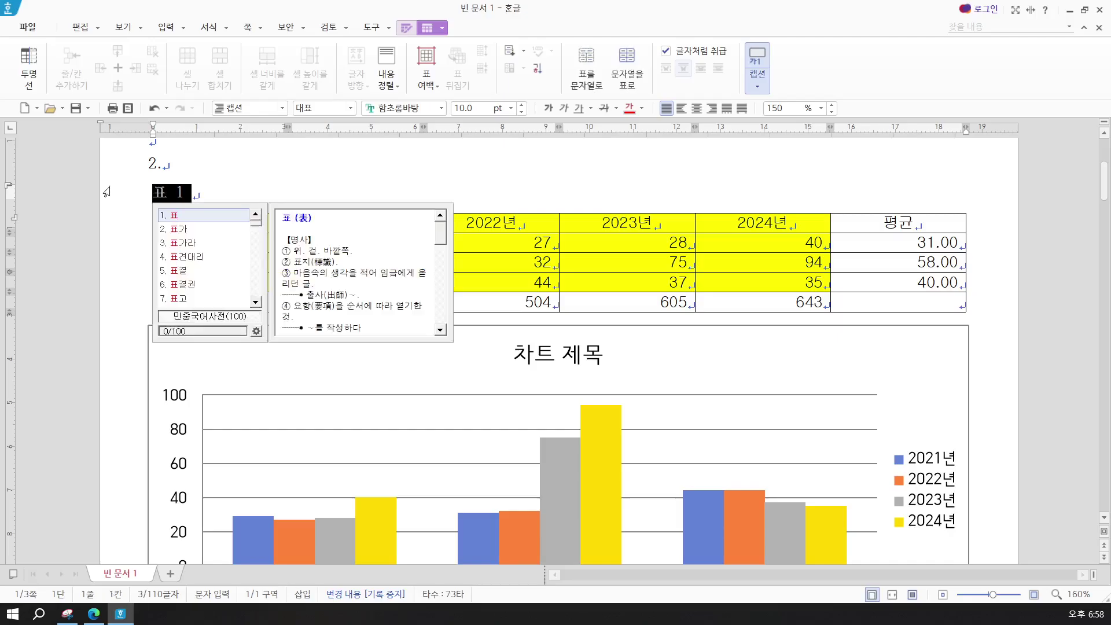
{"action": "type", "text": "ㅇ"}
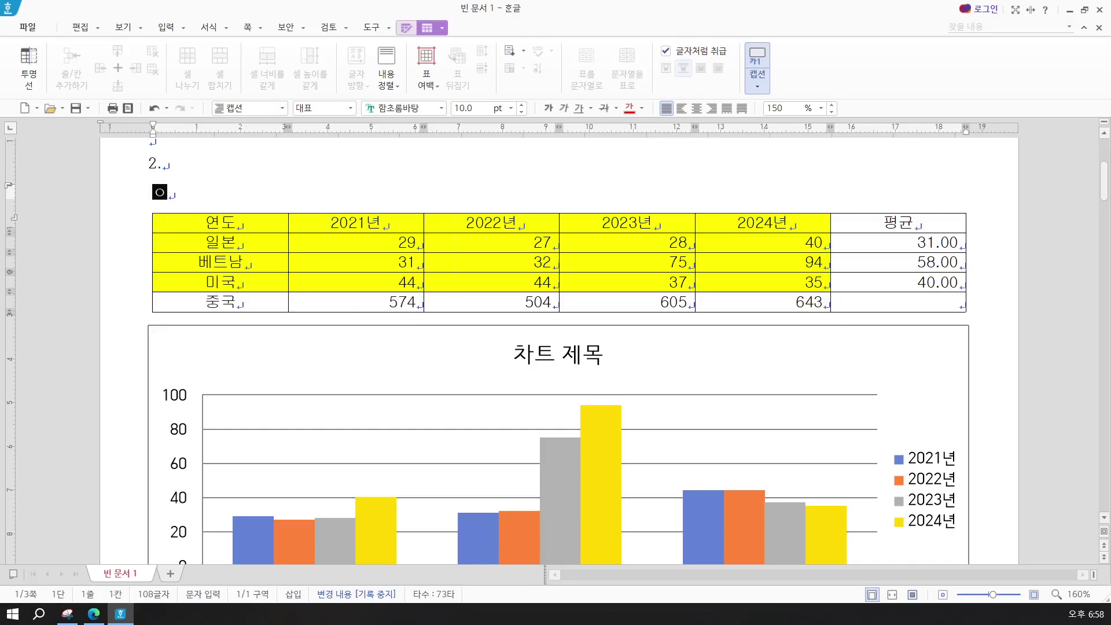
{"action": "type", "text": "연도별 "}
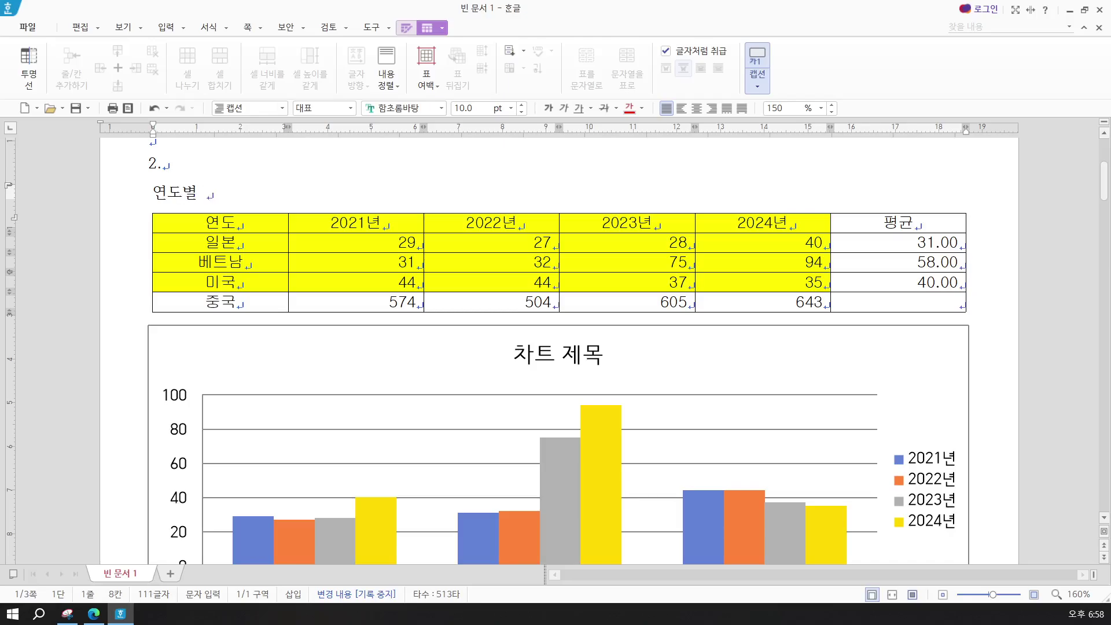
{"action": "type", "text": "유학생 "}
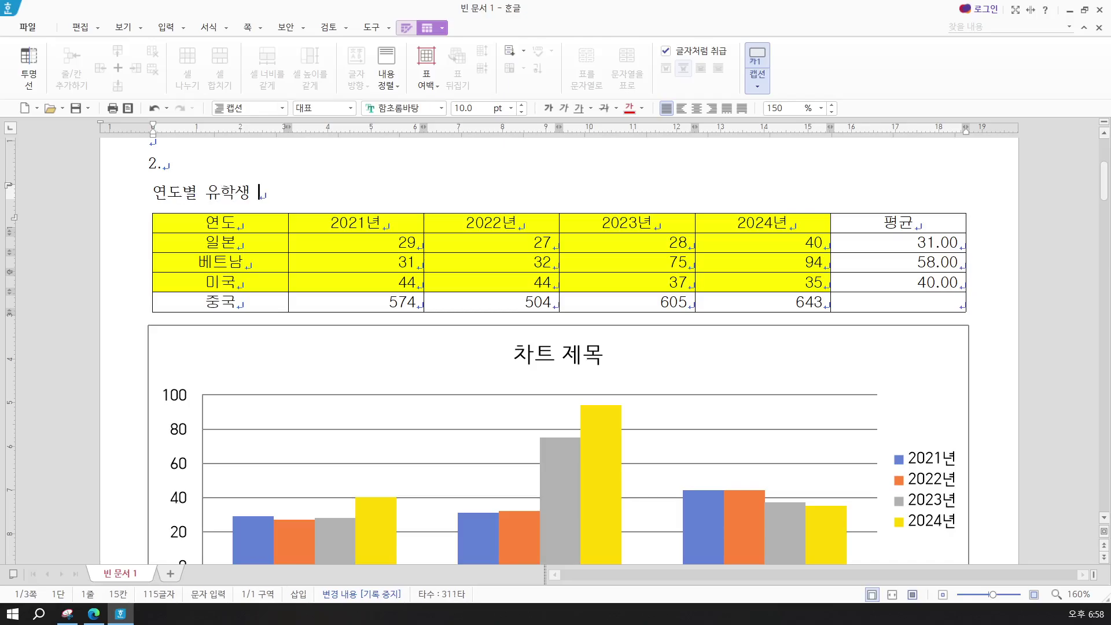
{"action": "type", "text": "현황(단위 :"}
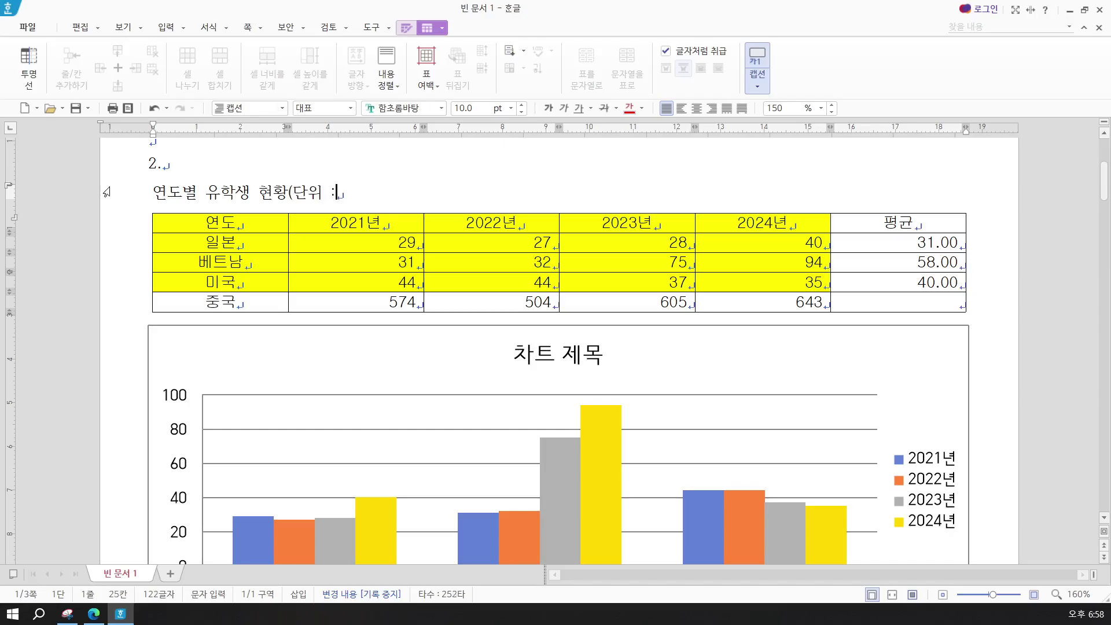
{"action": "type", "text": " 백 명)"}
{"action": "key", "text": "shift+Escape"}
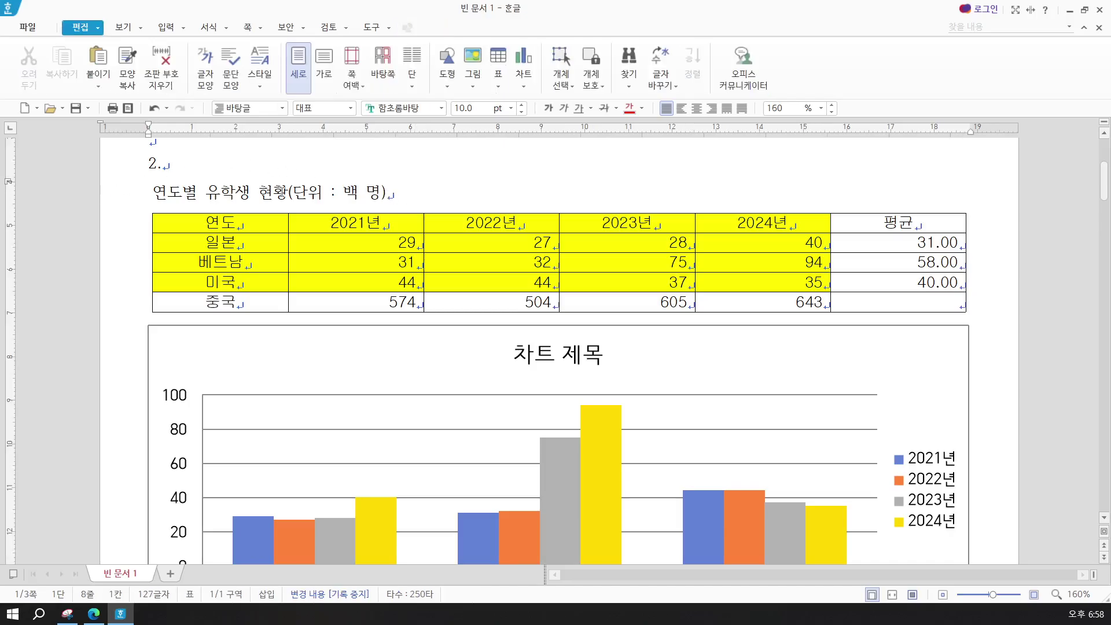
Step: Set the table caption's font to 굴림 and align the caption to the right
{"action": "left_click", "coordinate": [127, 179]}
{"action": "left_click_drag", "start_coordinate": [390, 197], "coordinate": [136, 194]}
{"action": "left_click", "coordinate": [392, 109]}
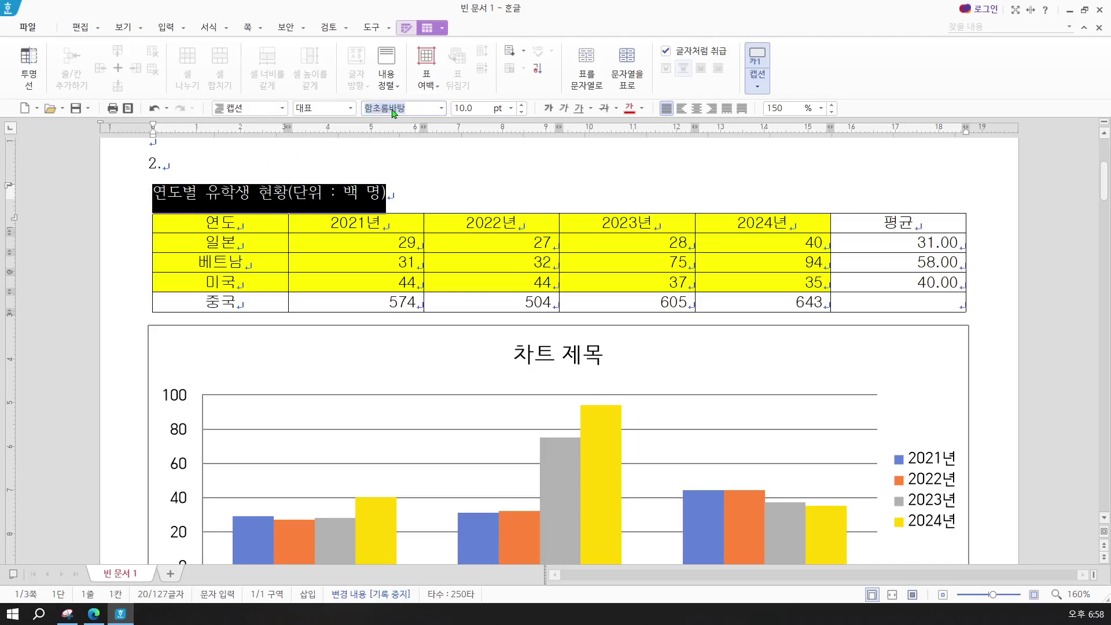
{"action": "type", "text": "굴림"}
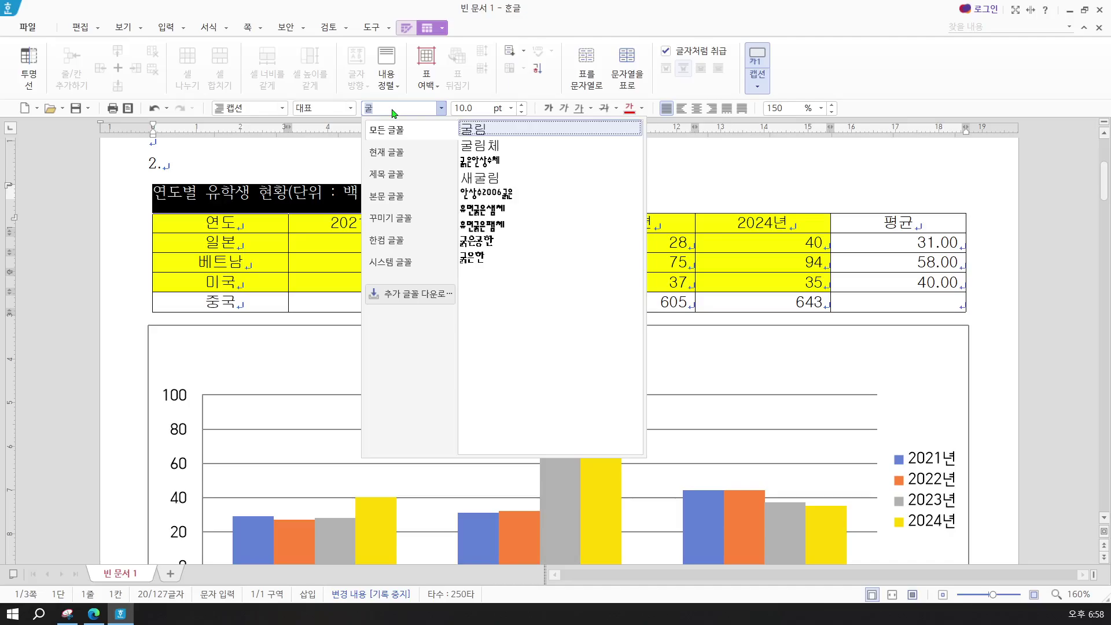
{"action": "key", "text": "Return"}
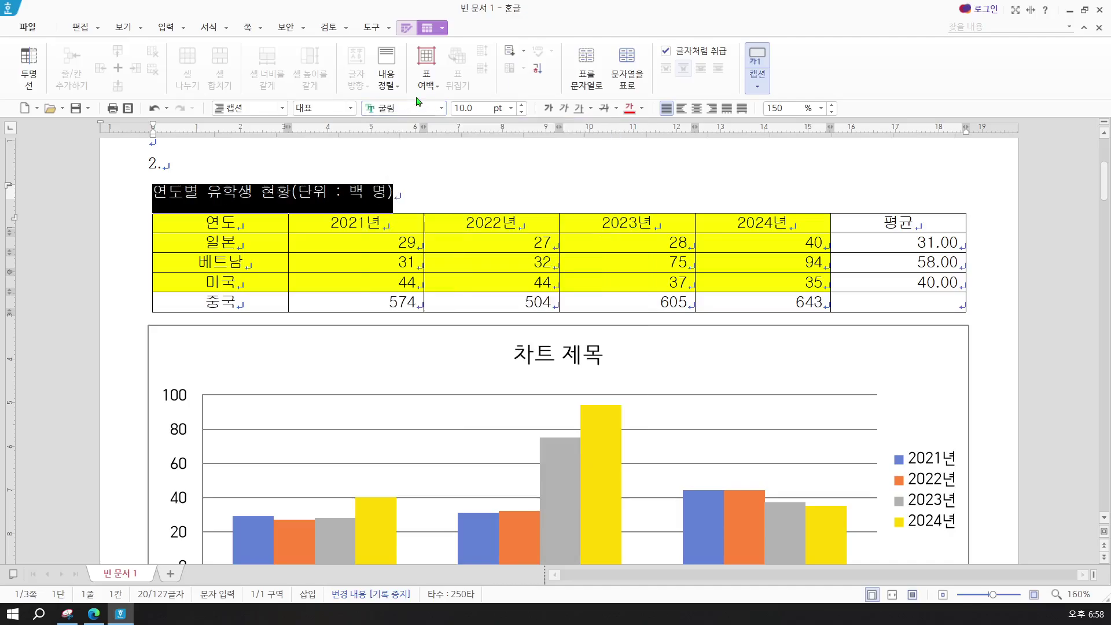
{"action": "left_click", "coordinate": [712, 109]}
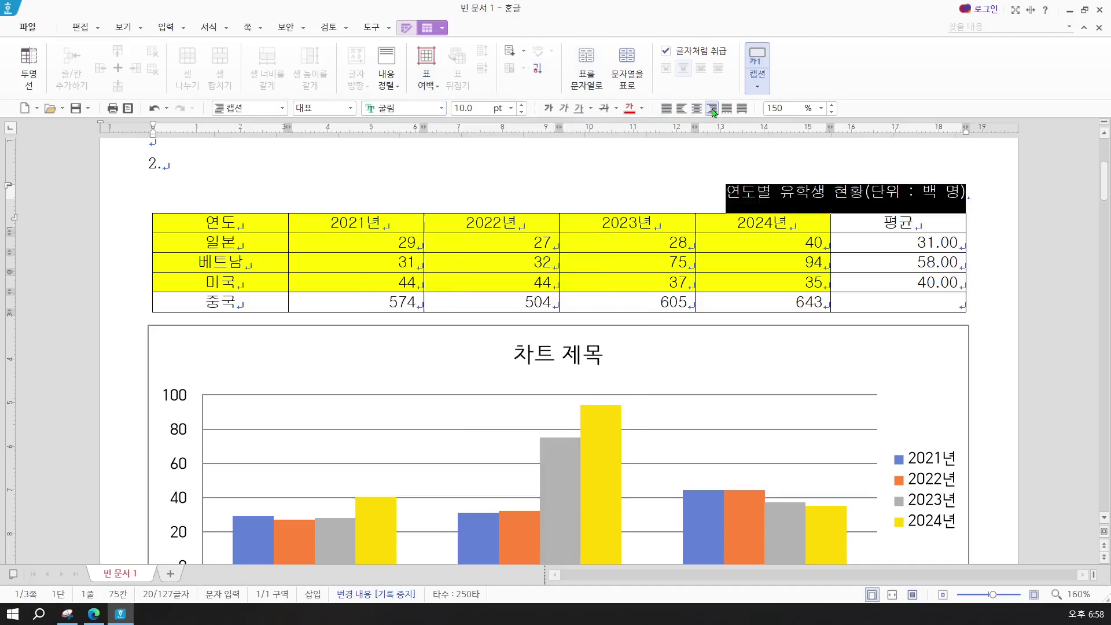
{"action": "right_click", "coordinate": [757, 198]}
{"action": "left_click", "coordinate": [787, 220]}
Step: Mark the required border lines on the captured exam sheet, and apply a 0.5 mm double-line outside border (바깥쪽) to the whole table
{"action": "left_click", "coordinate": [468, 224]}
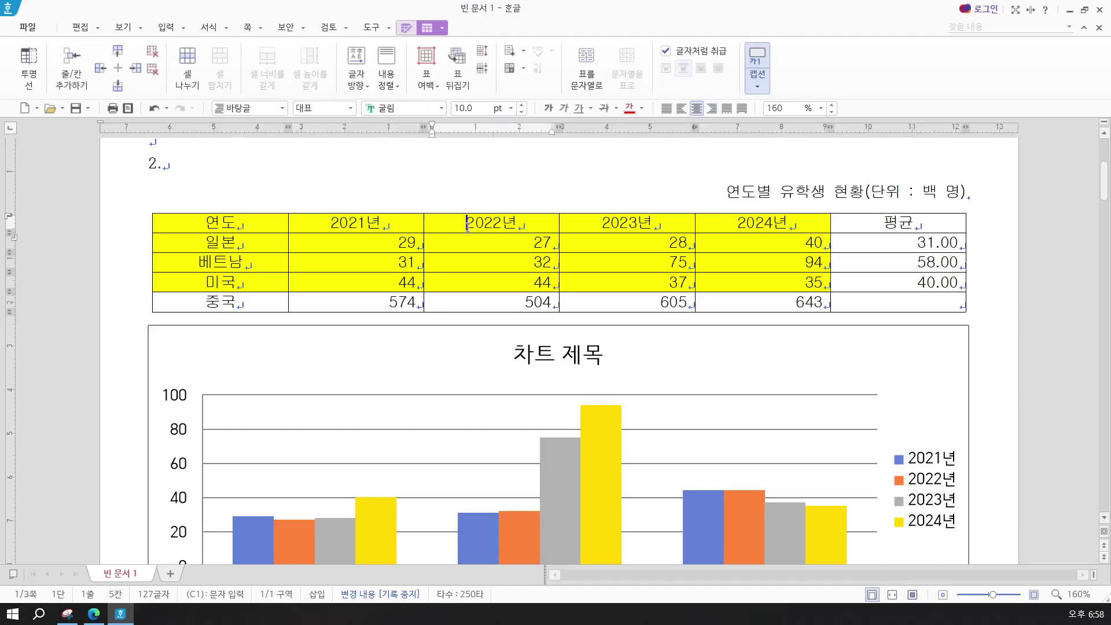
{"action": "key", "text": "F5"}
{"action": "key", "text": "F5"}
{"action": "key", "text": "F5"}
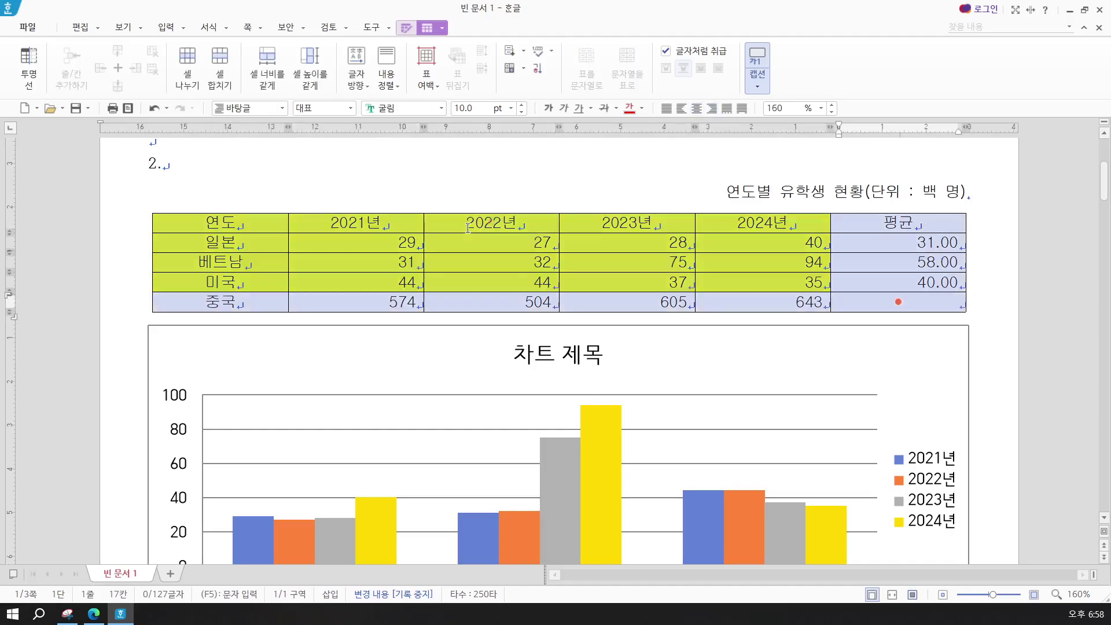
{"action": "left_click", "coordinate": [68, 613]}
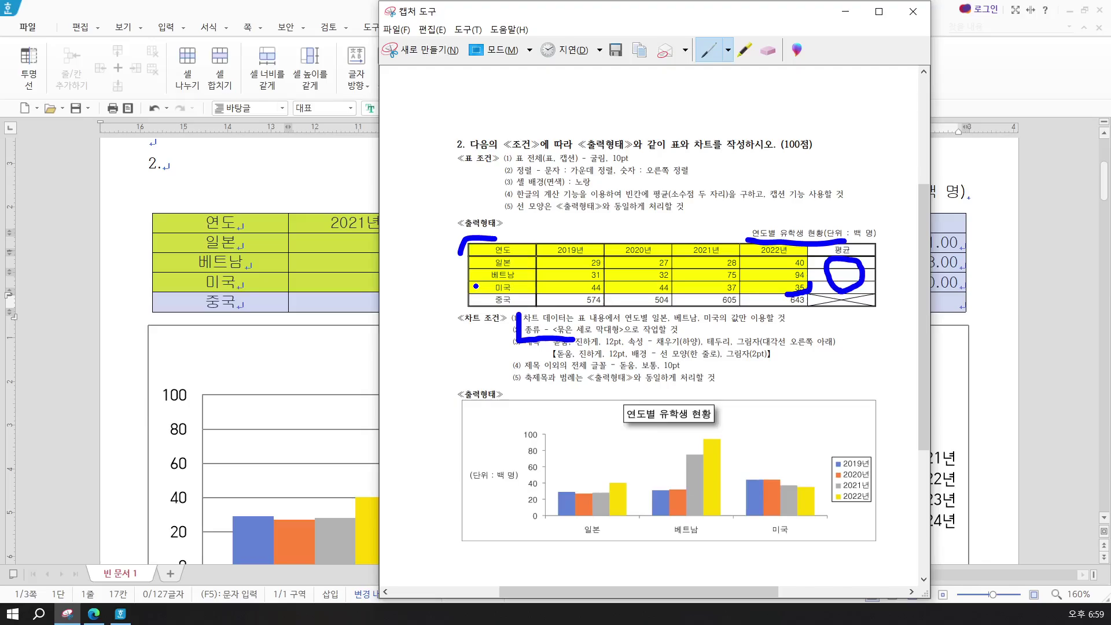
{"action": "mouse_move", "coordinate": [457, 256]}
{"action": "left_mouse_down"}
{"action": "mouse_move", "coordinate": [528, 257]}
{"action": "mouse_move", "coordinate": [522, 304]}
{"action": "left_mouse_up"}
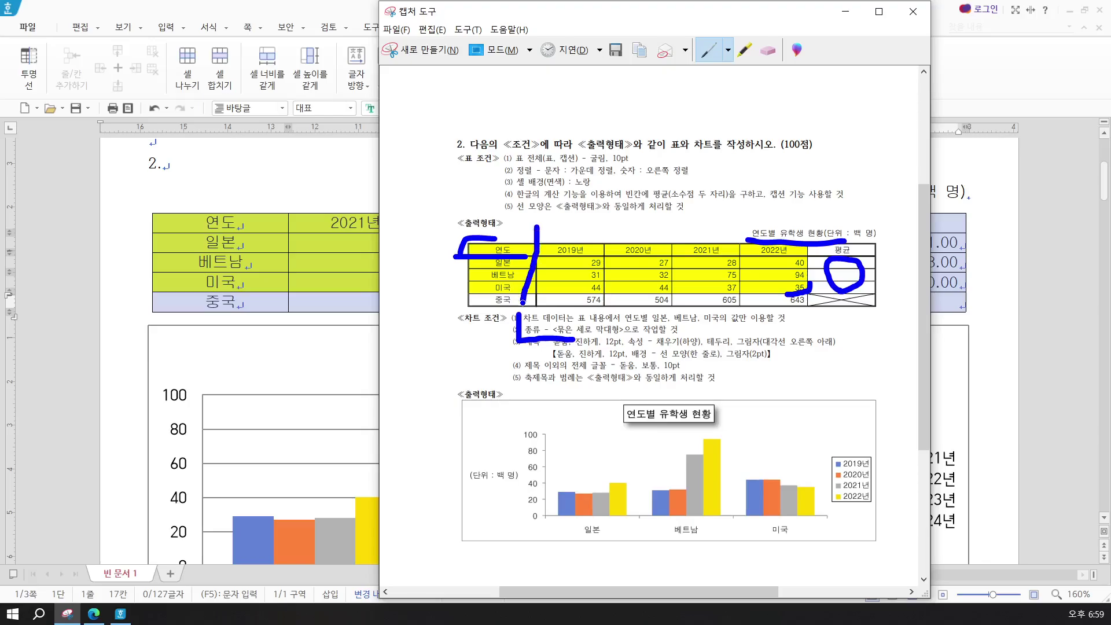
{"action": "left_click", "coordinate": [845, 11]}
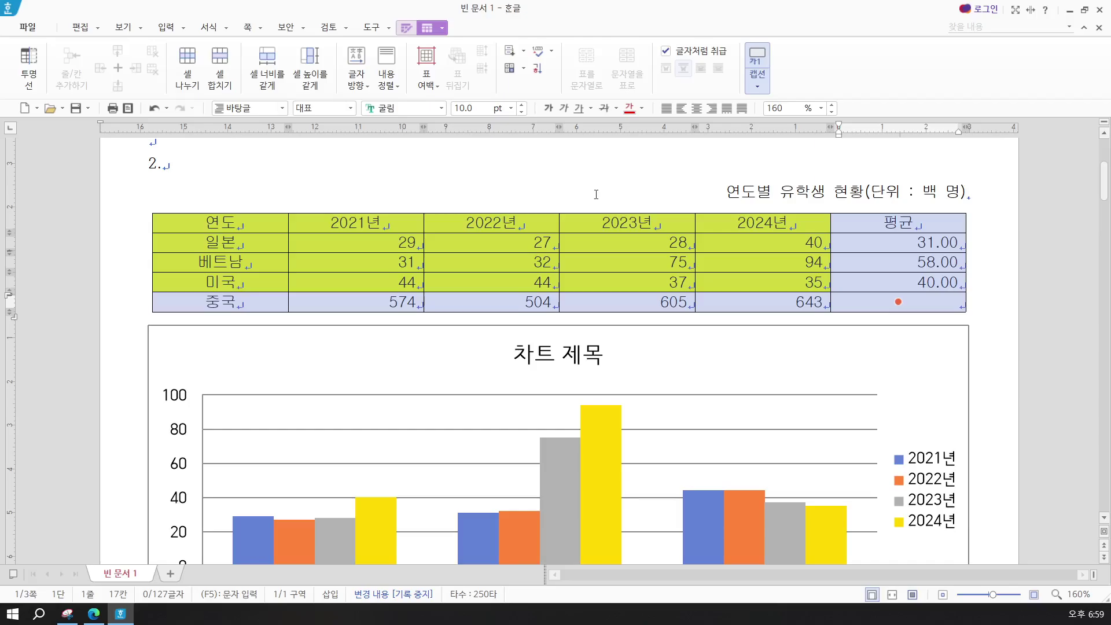
{"action": "key", "text": "l"}
{"action": "left_click", "coordinate": [432, 157]}
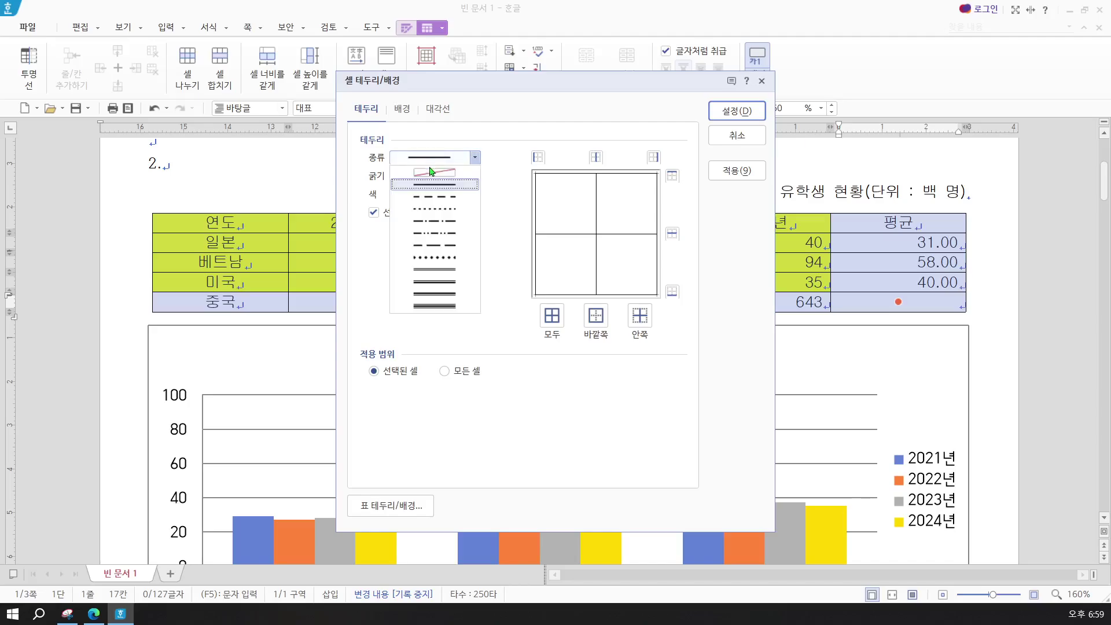
{"action": "left_click", "coordinate": [437, 272]}
{"action": "left_click", "coordinate": [596, 315]}
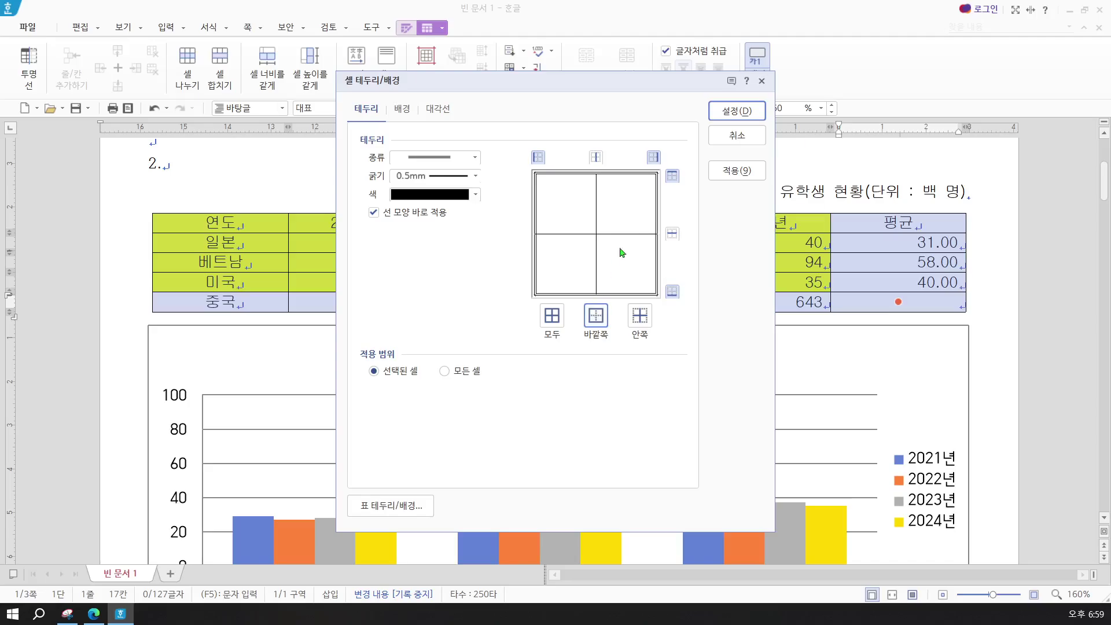
{"action": "left_click", "coordinate": [722, 111]}
{"action": "key", "text": "Escape"}
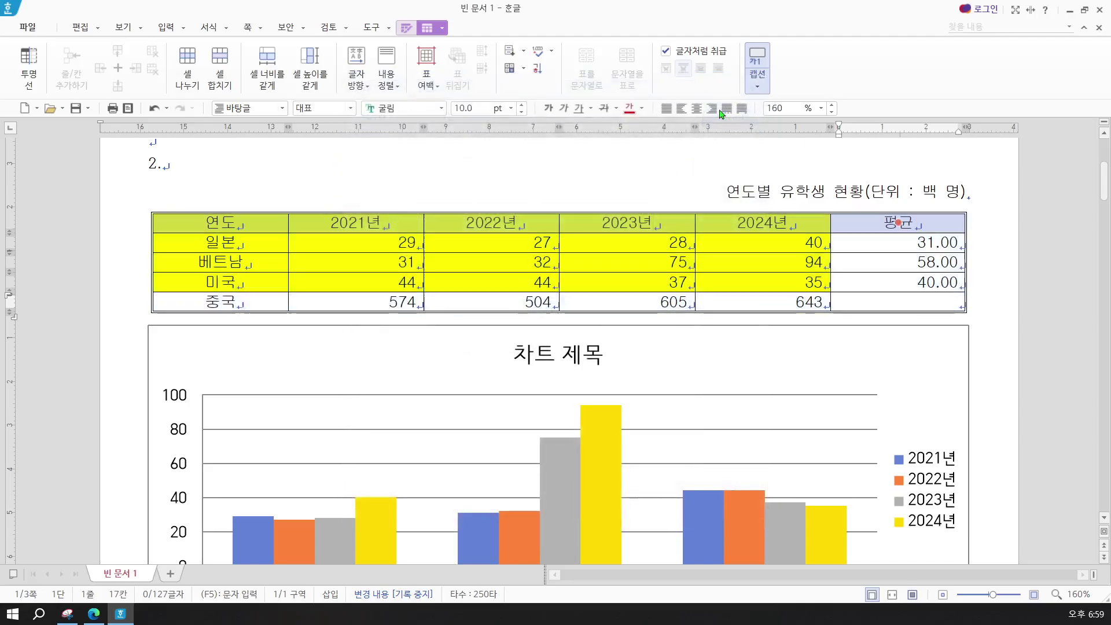
Step: Apply a 0.5 mm double-line outside border (바깥쪽) to the table's header row
{"action": "key", "text": "l"}
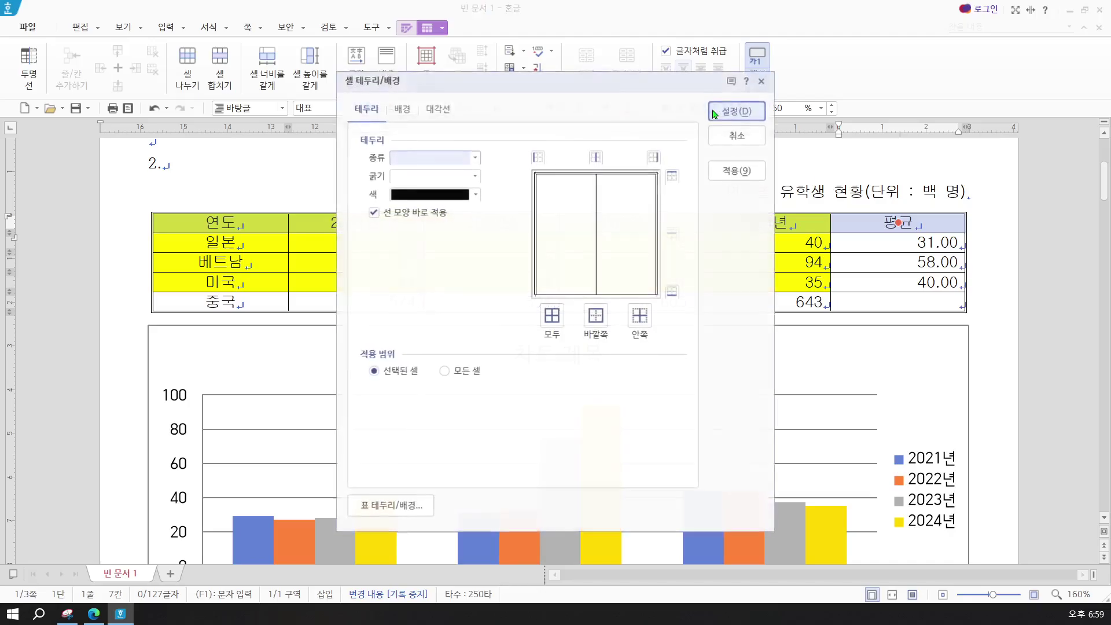
{"action": "left_click", "coordinate": [475, 157]}
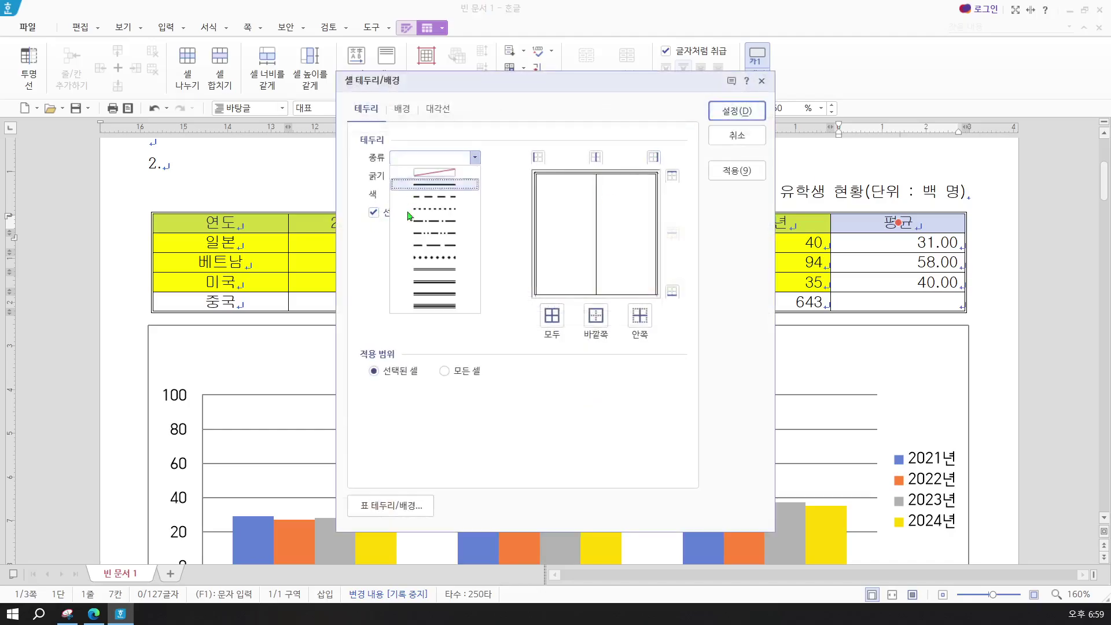
{"action": "left_click", "coordinate": [421, 269]}
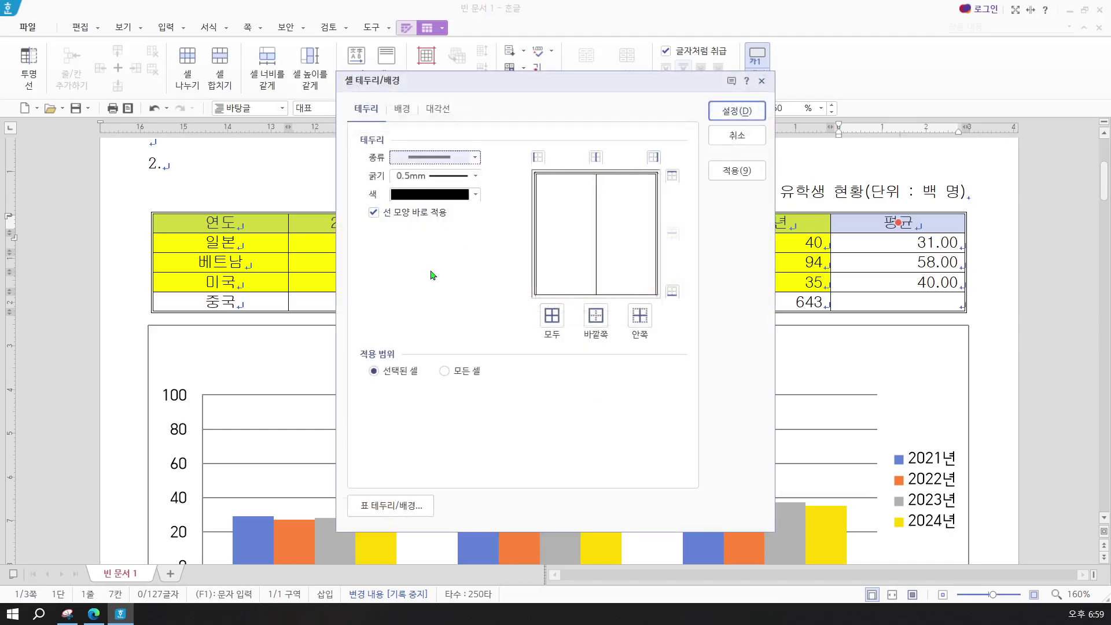
{"action": "left_click", "coordinate": [596, 315]}
{"action": "left_click", "coordinate": [720, 114]}
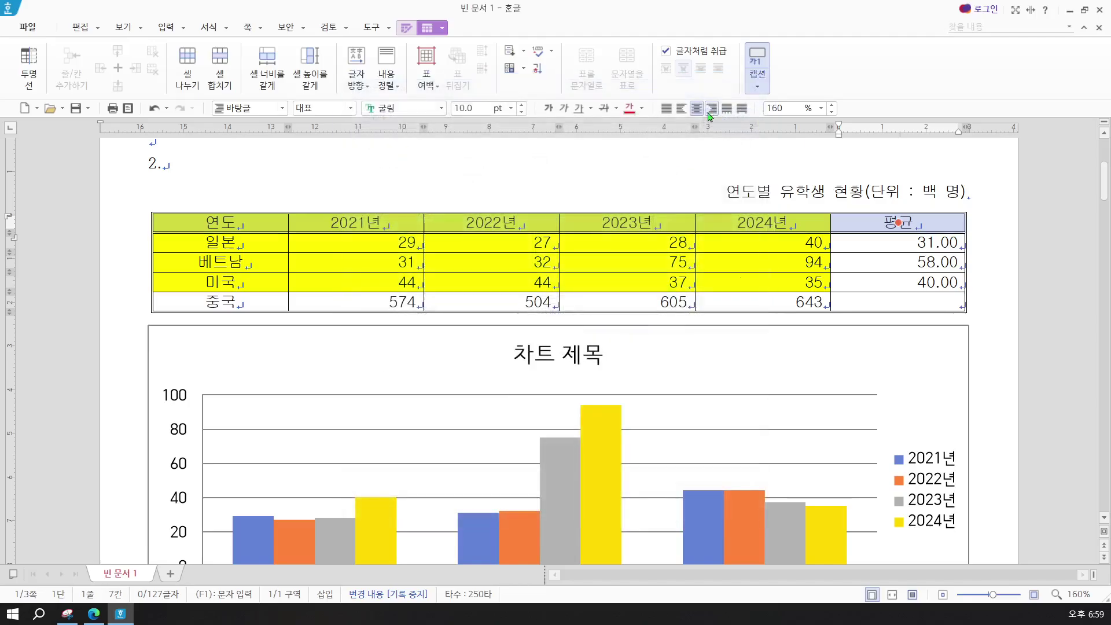
Step: Apply a 0.5 mm double-line outside border (바깥쪽) to the table's first column
{"action": "left_click_drag", "start_coordinate": [221, 222], "coordinate": [221, 301]}
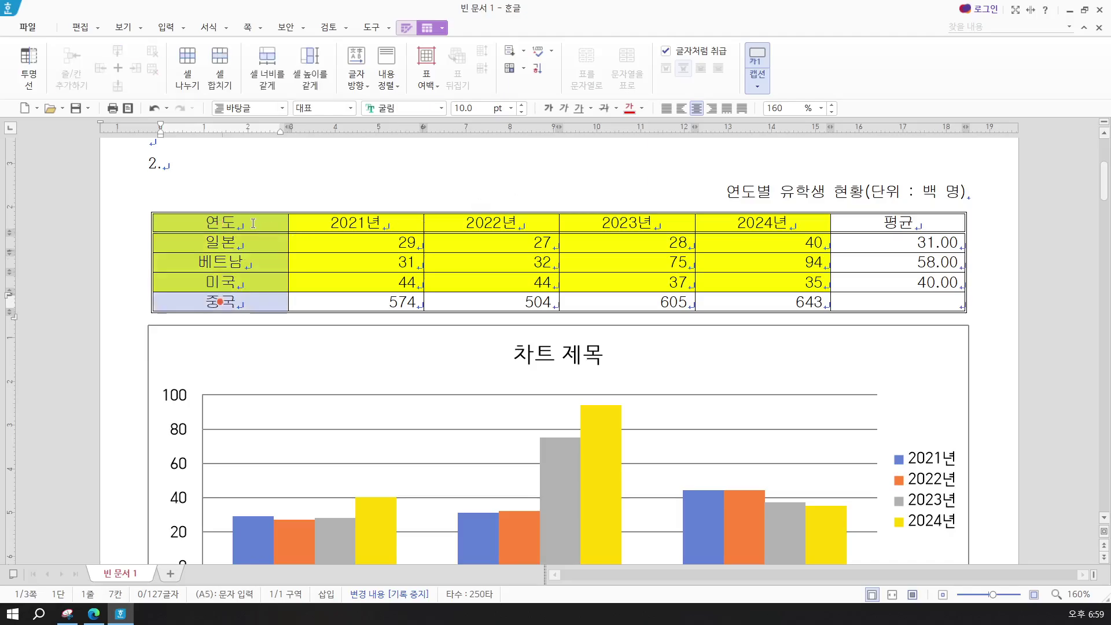
{"action": "left_click_drag", "start_coordinate": [220, 242], "coordinate": [221, 302]}
{"action": "key", "text": "l"}
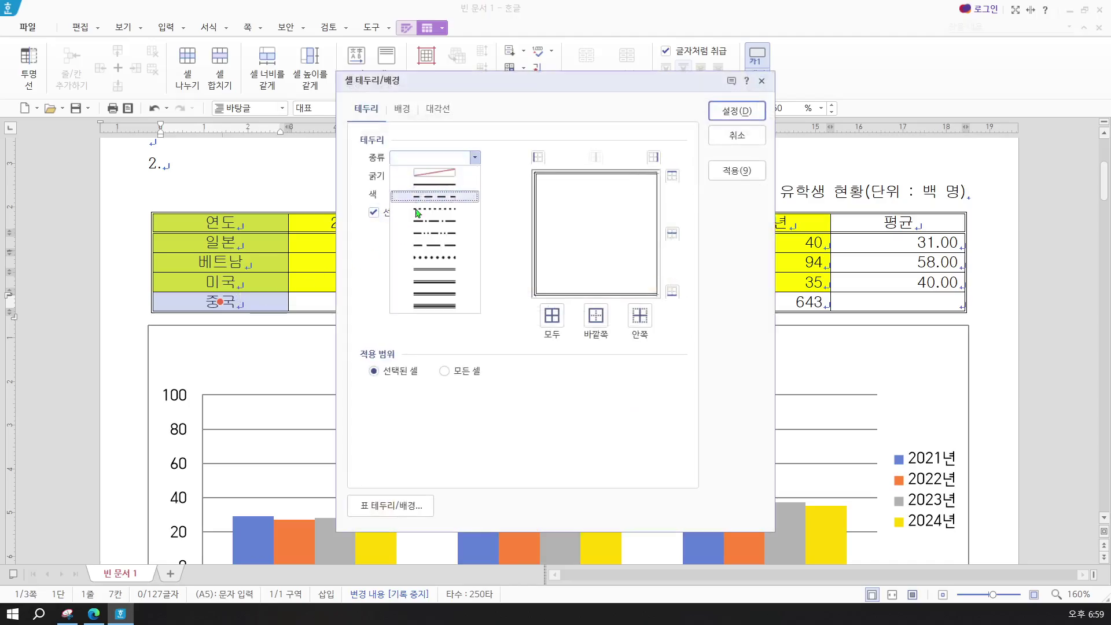
{"action": "left_click", "coordinate": [434, 269]}
{"action": "left_click", "coordinate": [595, 327]}
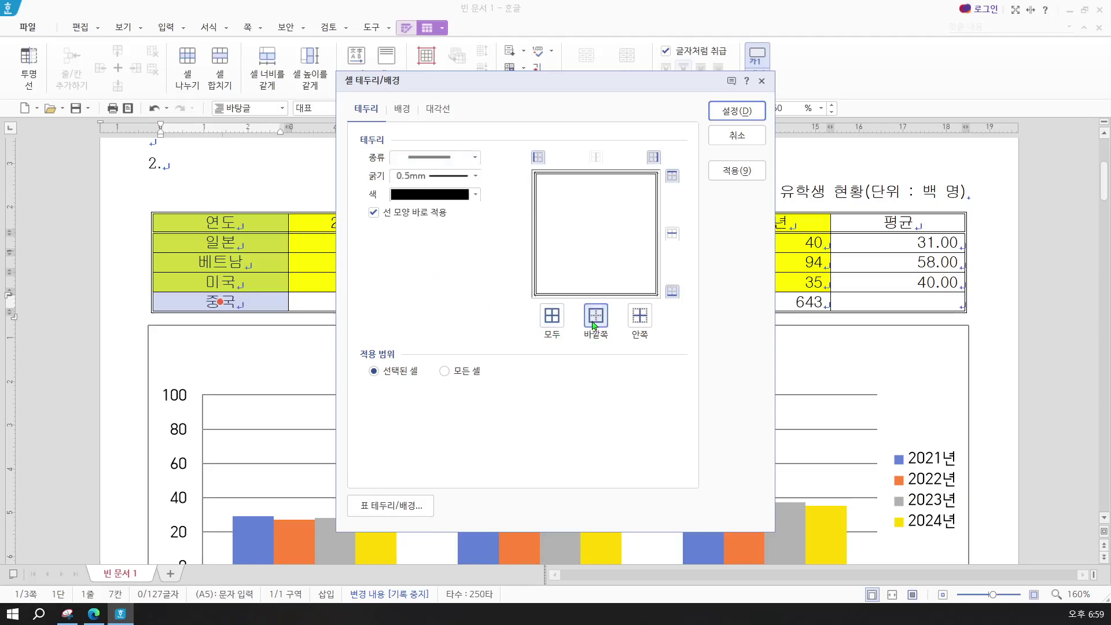
{"action": "left_click", "coordinate": [731, 110]}
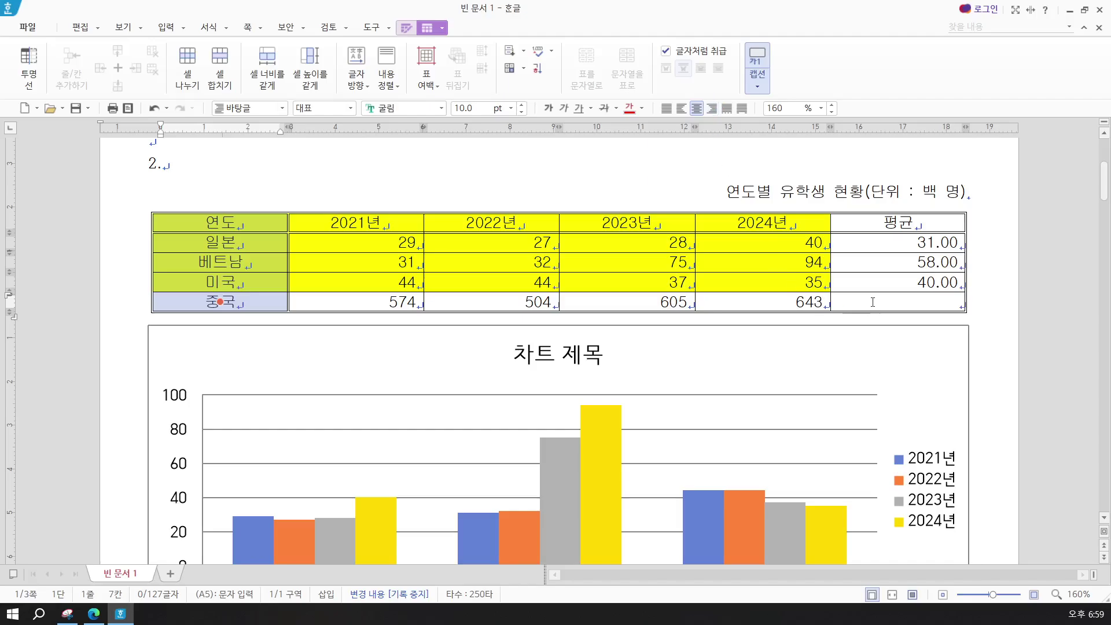
Step: Add both the \ and / diagonal lines to the empty 평균 cell in the 중국 row, and leave the table
{"action": "left_click", "coordinate": [899, 302]}
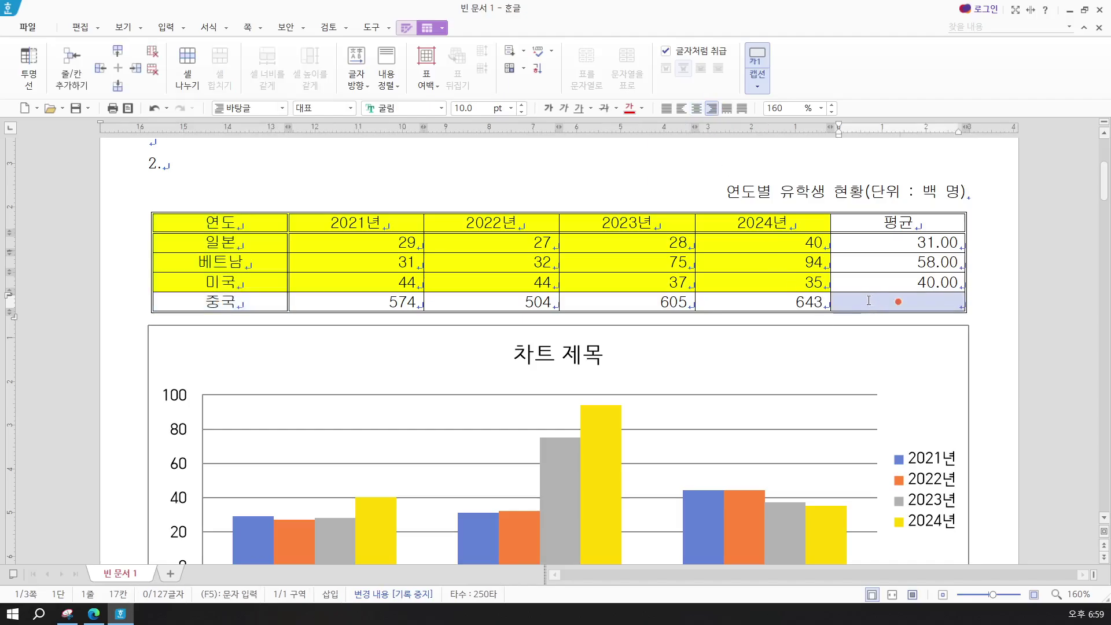
{"action": "key", "text": "l"}
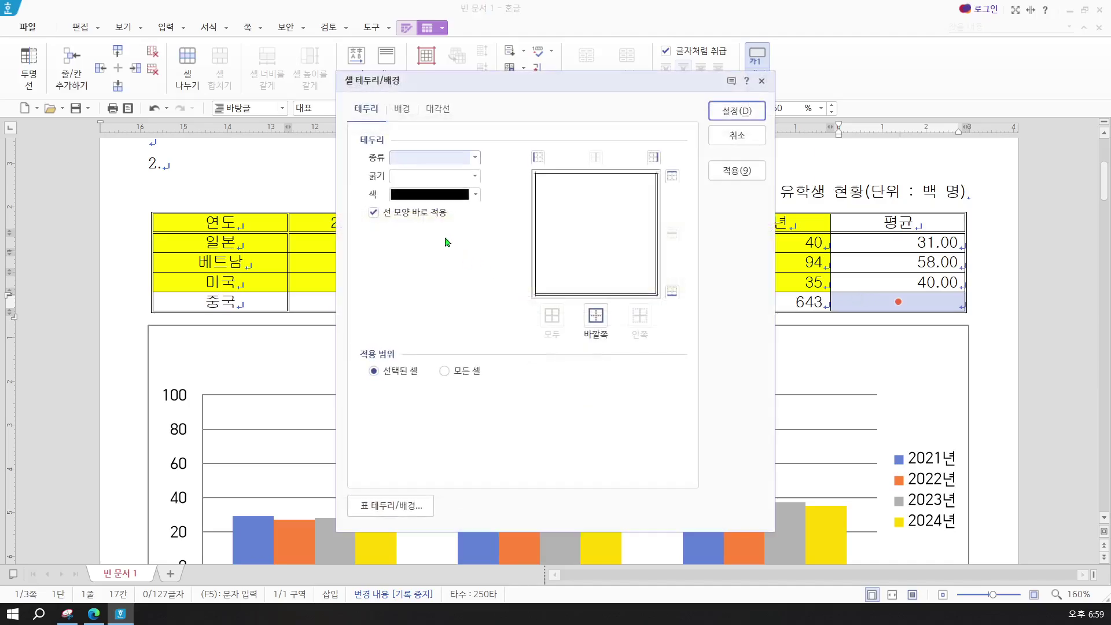
{"action": "left_click", "coordinate": [431, 110]}
{"action": "left_click", "coordinate": [393, 232]}
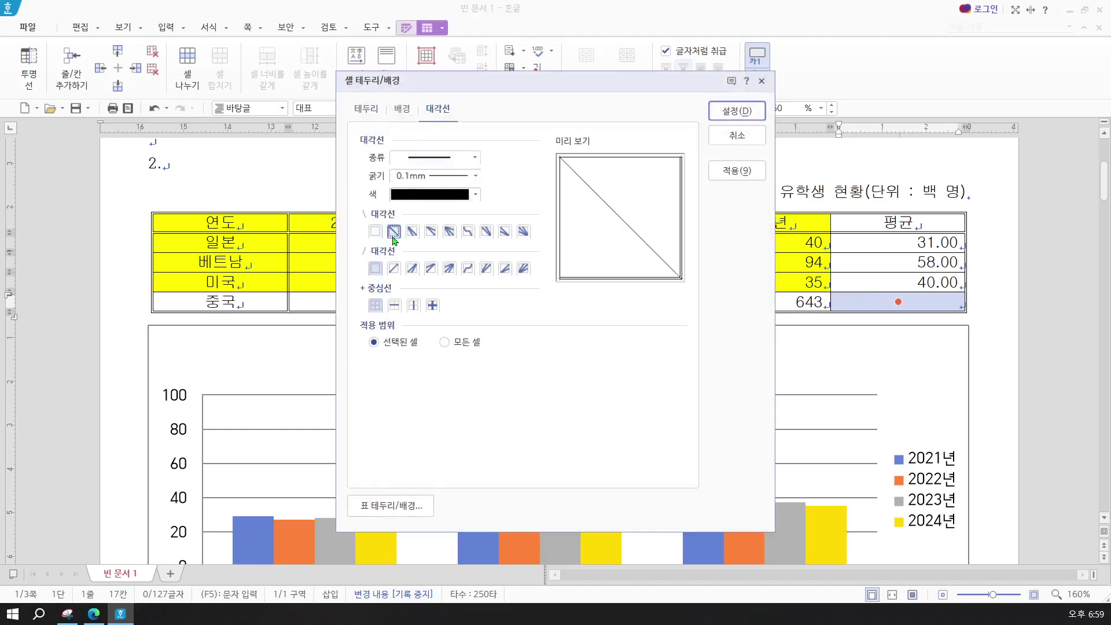
{"action": "left_click", "coordinate": [394, 269]}
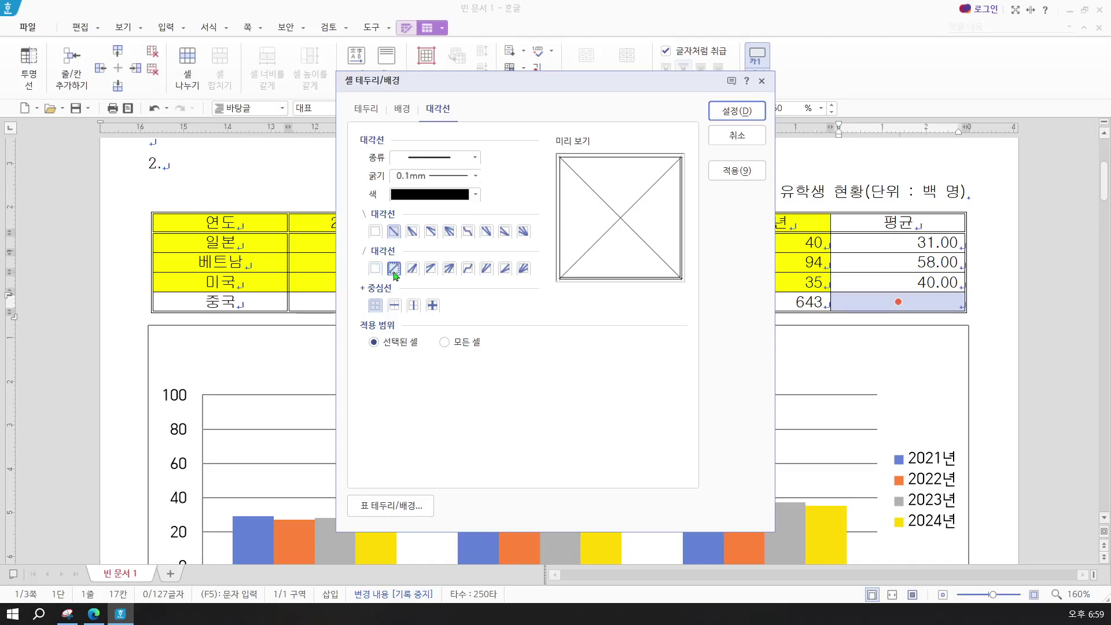
{"action": "left_click", "coordinate": [737, 111]}
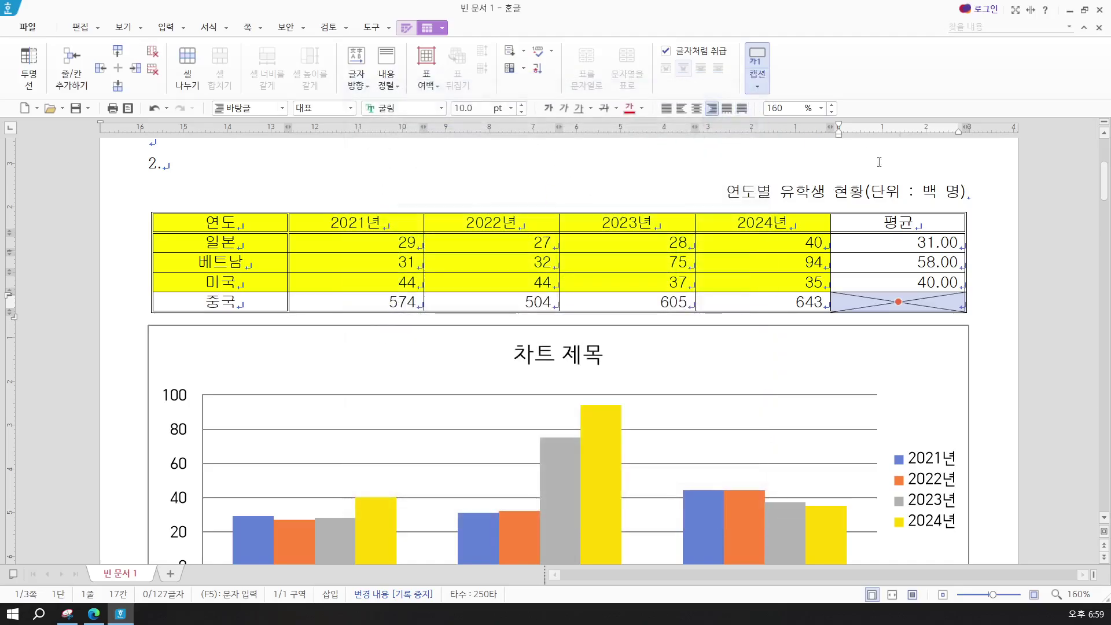
{"action": "left_click", "coordinate": [991, 290]}
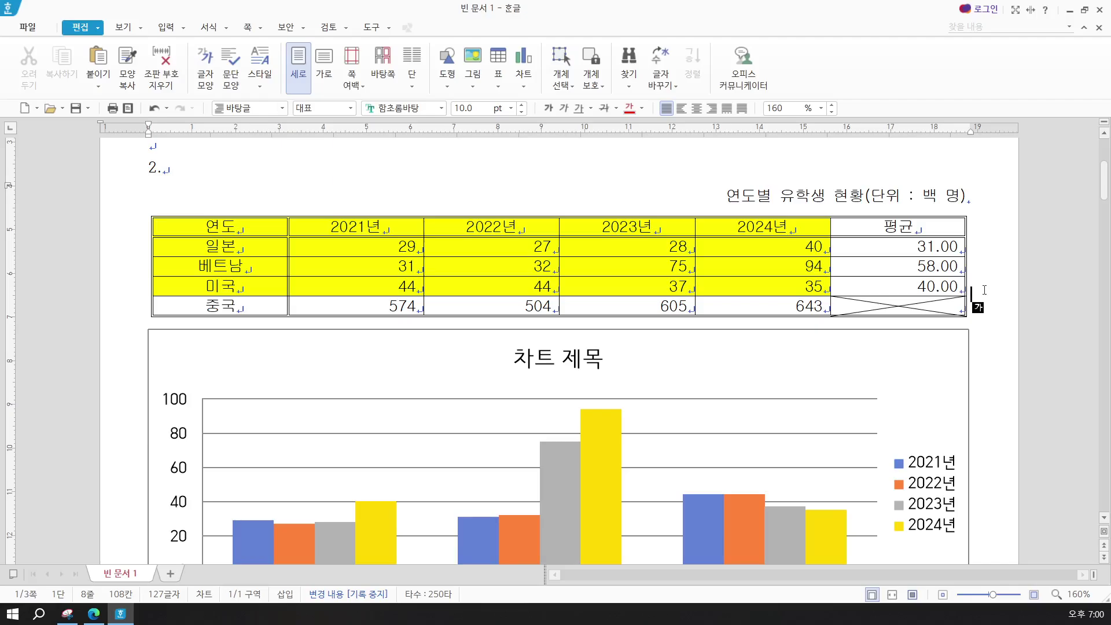
Step: Check the exam sheet's chart conditions and add a primary vertical (기본 세로) axis title to the chart
{"action": "left_click", "coordinate": [68, 614]}
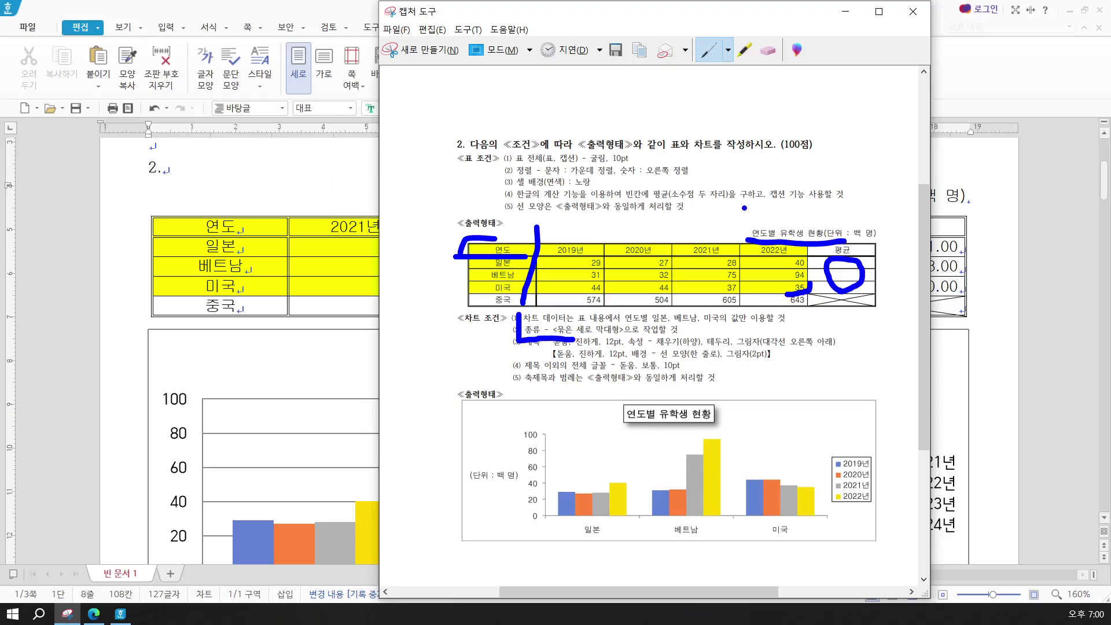
{"action": "left_click", "coordinate": [845, 12]}
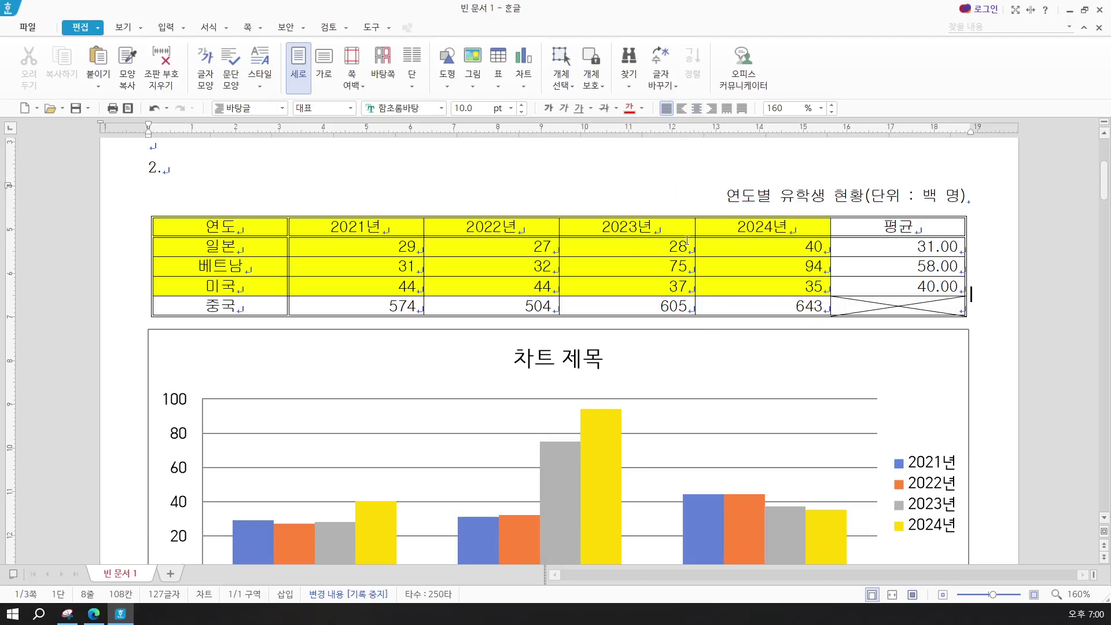
{"action": "left_click", "coordinate": [627, 345]}
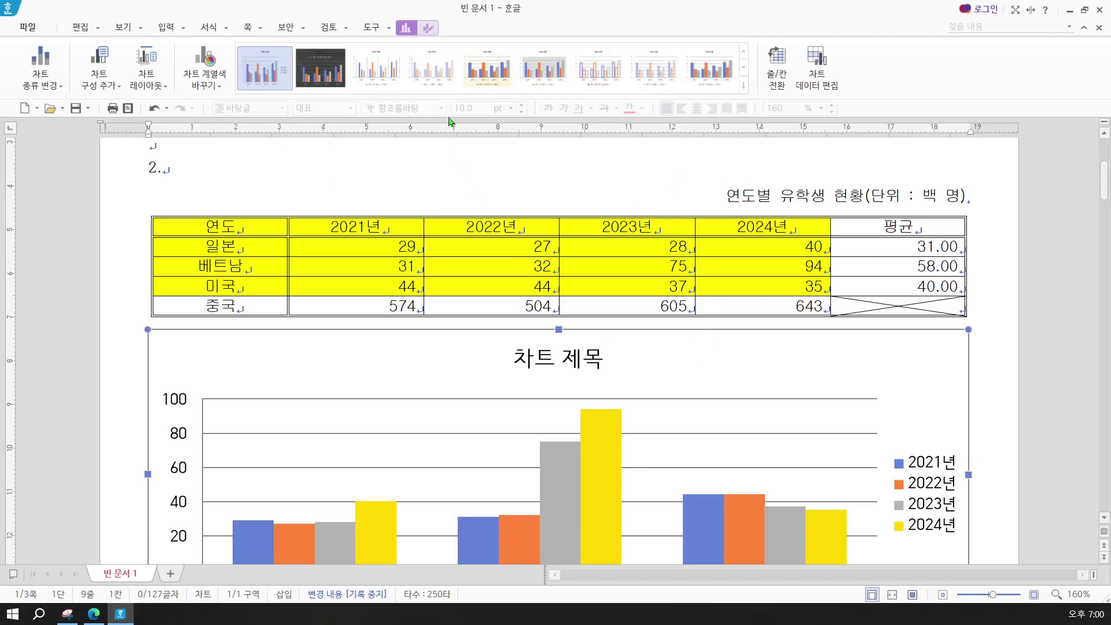
{"action": "left_click", "coordinate": [428, 29]}
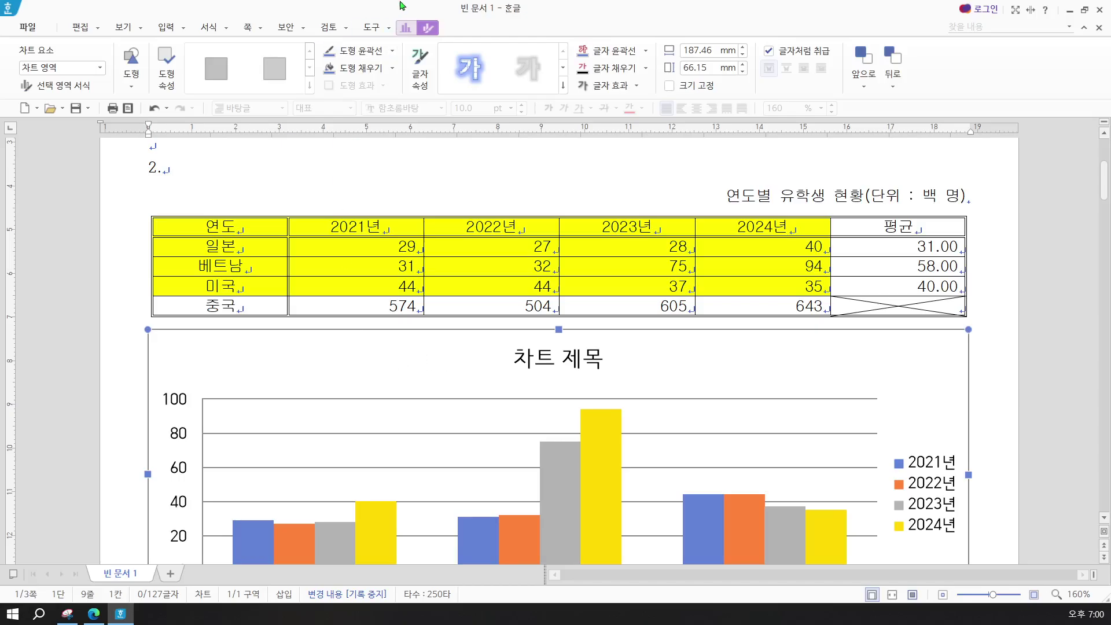
{"action": "left_click", "coordinate": [408, 30]}
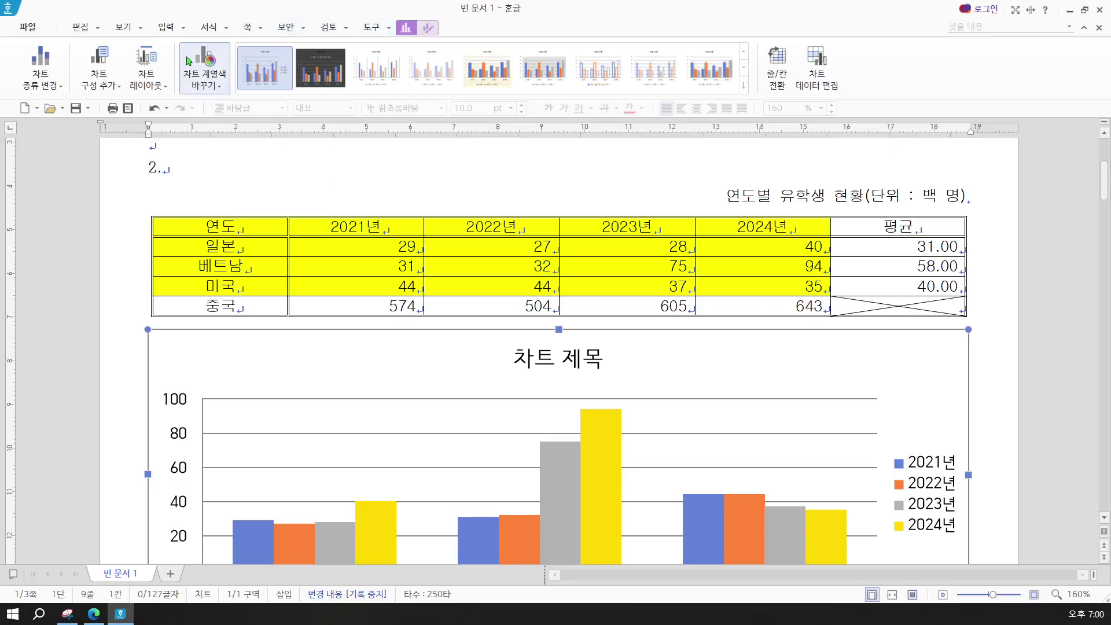
{"action": "left_click", "coordinate": [101, 81]}
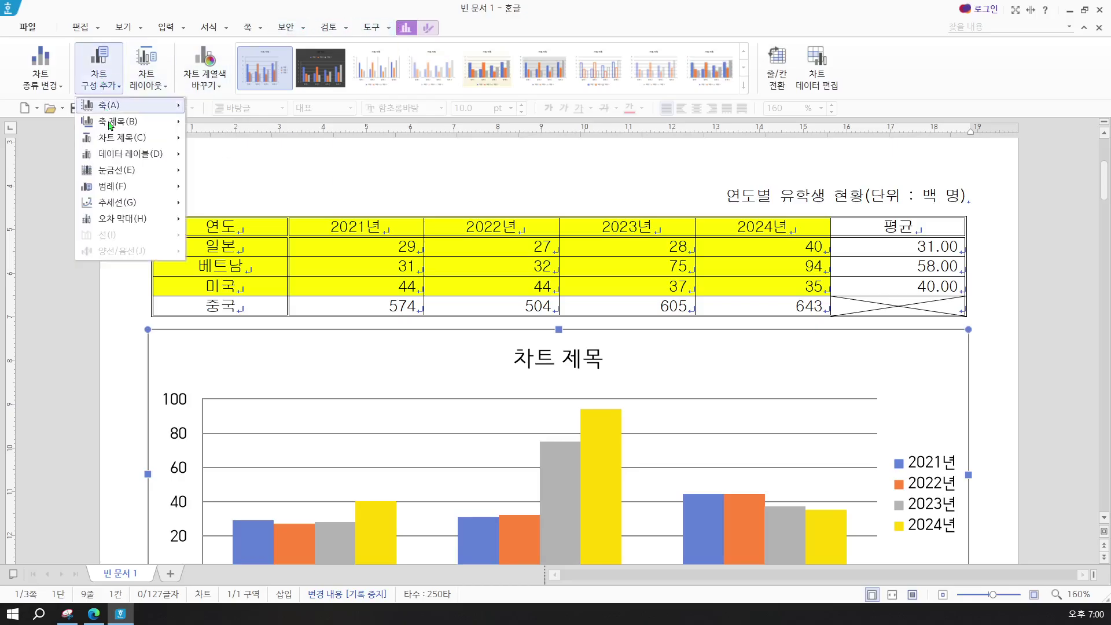
{"action": "mouse_move", "coordinate": [114, 135]}
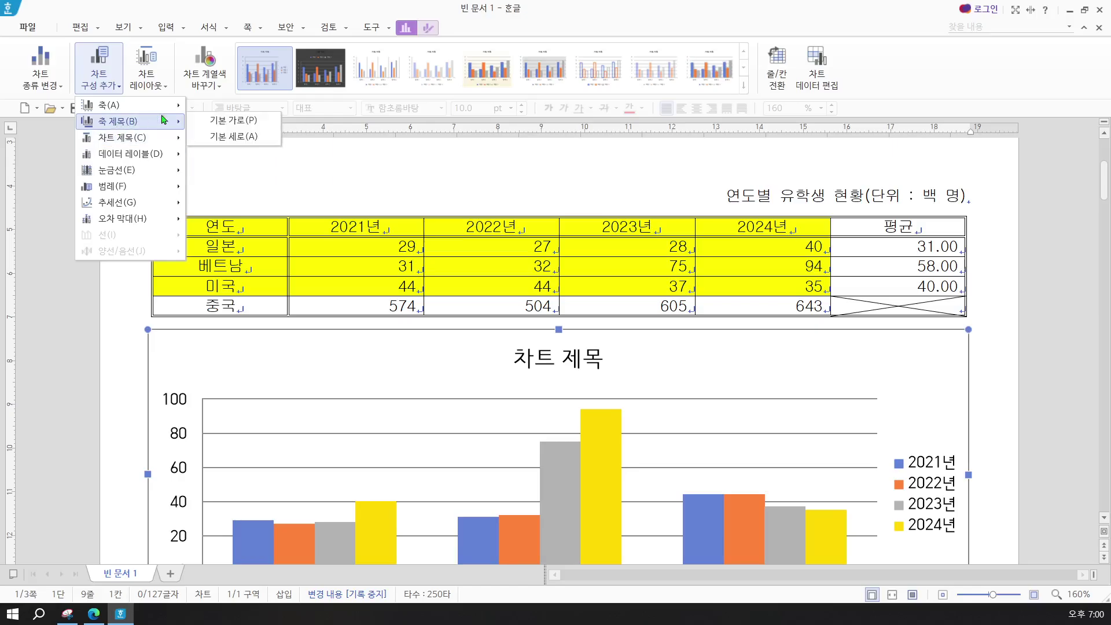
{"action": "left_click", "coordinate": [230, 137]}
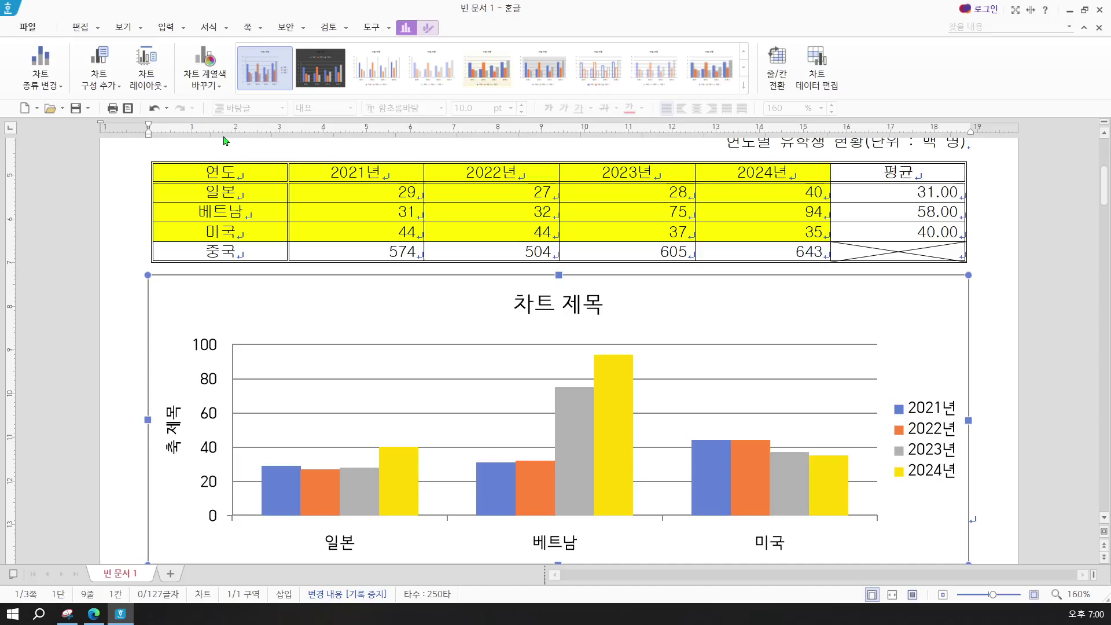
Step: Open the chart title for editing and replace its text with "연도별 유학생 현황(단위 : 백 명)"
{"action": "left_click", "coordinate": [536, 314]}
{"action": "right_click", "coordinate": [535, 312]}
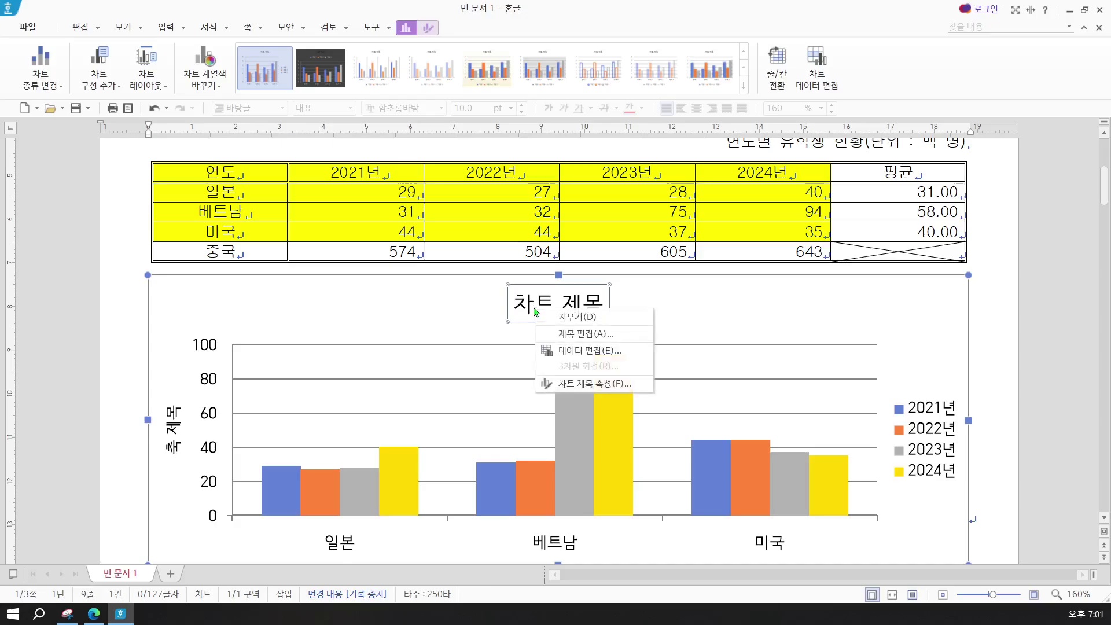
{"action": "left_click", "coordinate": [565, 334]}
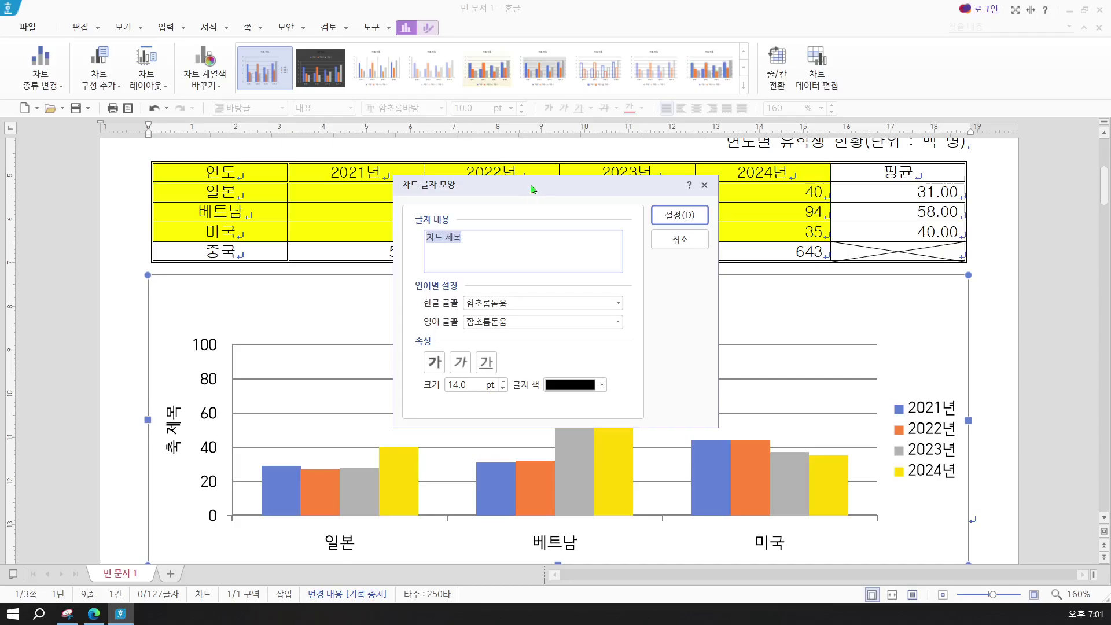
{"action": "left_click_drag", "start_coordinate": [533, 189], "coordinate": [539, 216]}
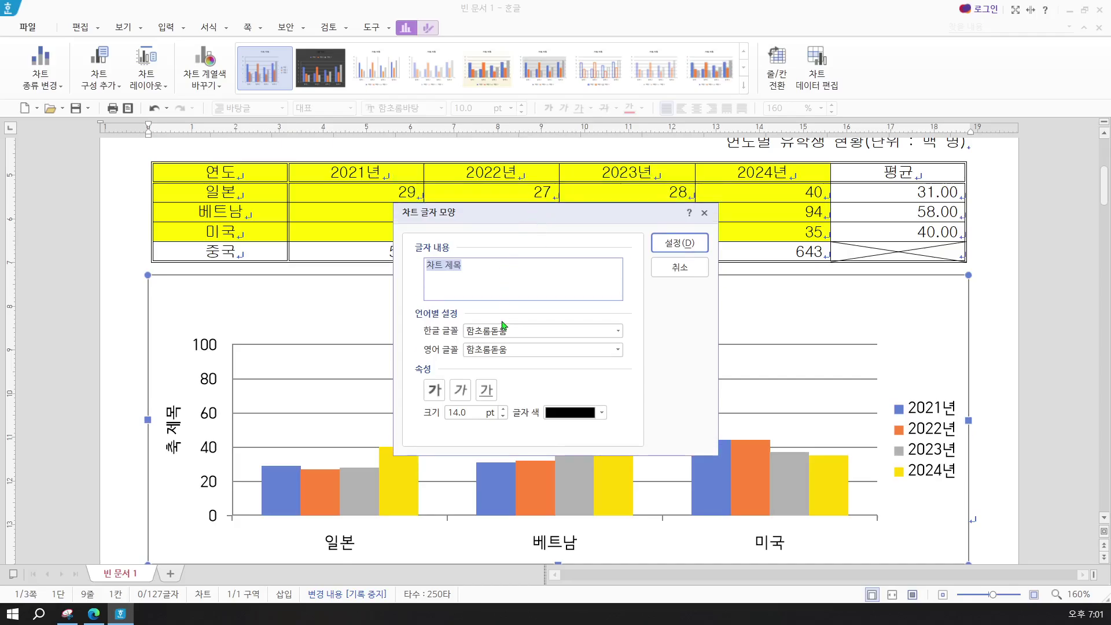
{"action": "type", "text": "연도별 ㅇ유학생 현황("}
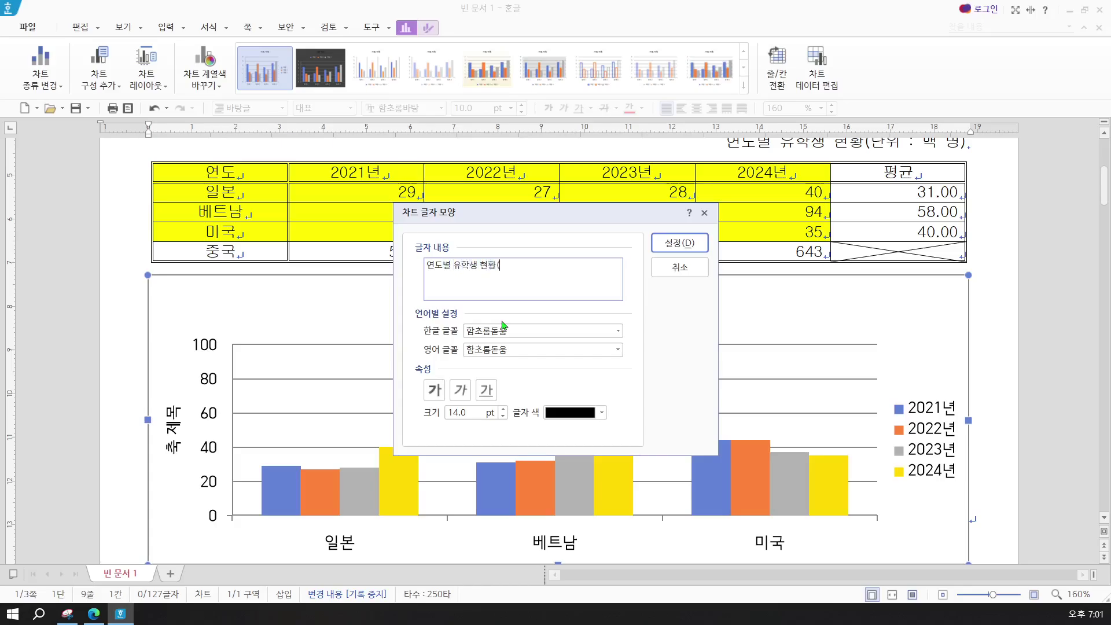
{"action": "type", "text": "단위"}
{"action": "type", "text": " : 백ㅁ"}
{"action": "key", "text": "BackSpace"}
{"action": "key", "text": "BackSpace"}
{"action": "type", "text": "명)"}
Step: Erase the pen mark covering the chart conditions on the captured exam sheet and check the title formatting requirements
{"action": "left_click", "coordinate": [64, 616]}
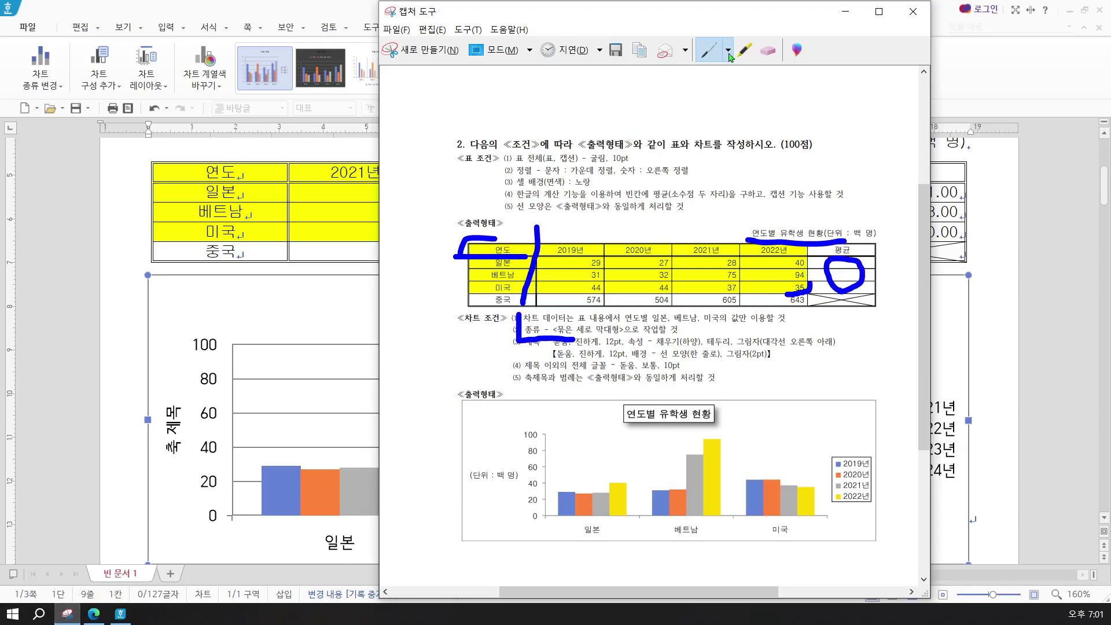
{"action": "left_click", "coordinate": [768, 51]}
{"action": "left_click", "coordinate": [547, 336]}
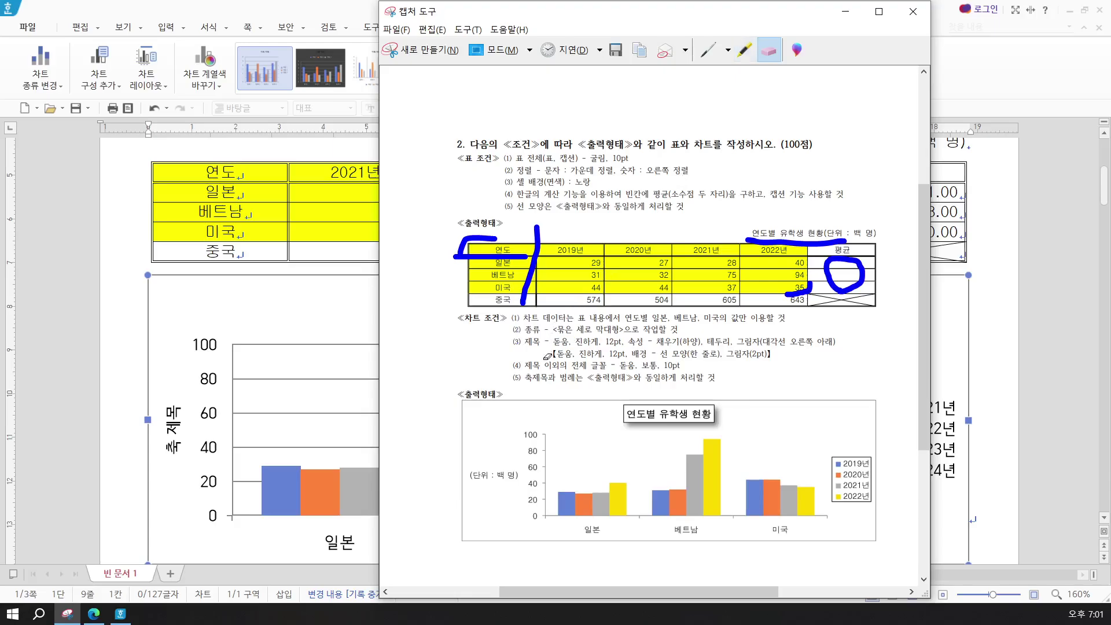
{"action": "left_click", "coordinate": [706, 52]}
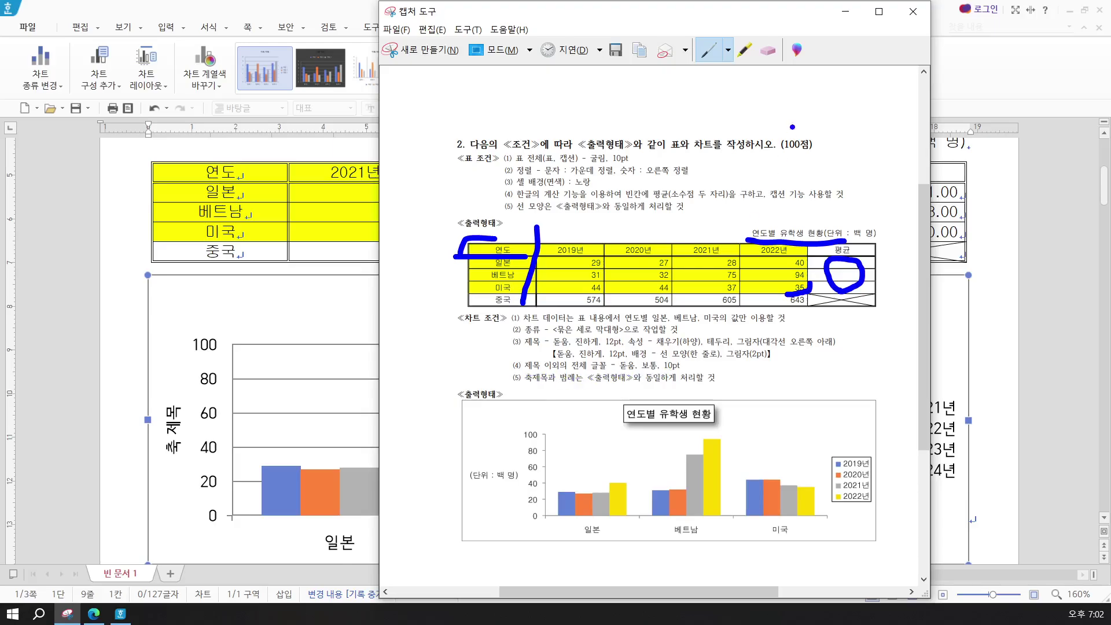
{"action": "left_click", "coordinate": [844, 14]}
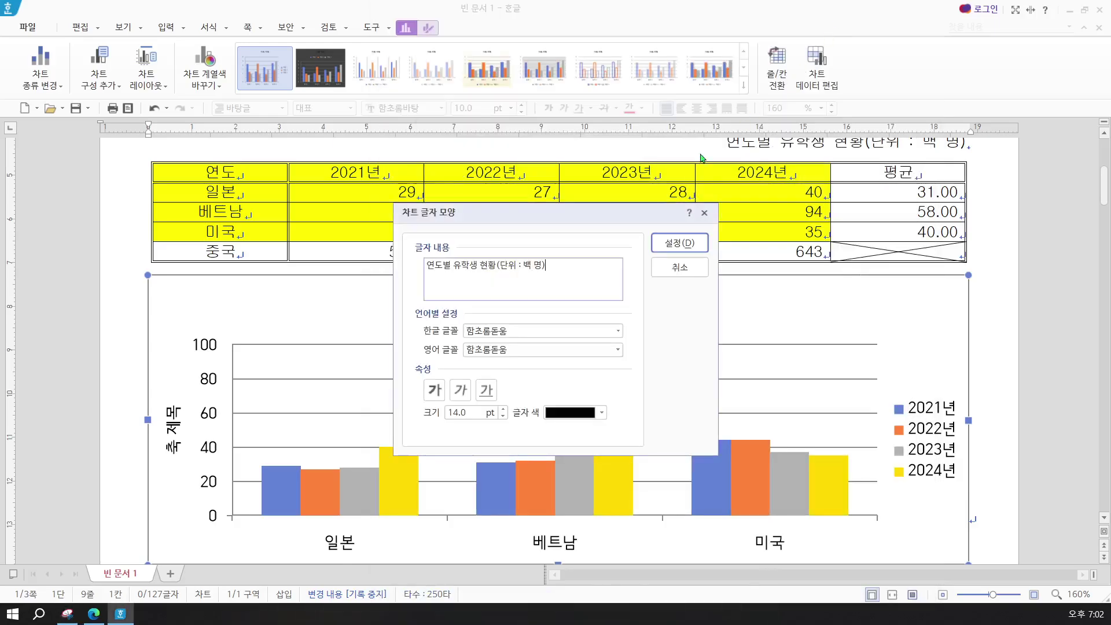
Step: Set the chart title's Korean and English fonts to 돋움, bold, at 12 pt
{"action": "left_click", "coordinate": [509, 331]}
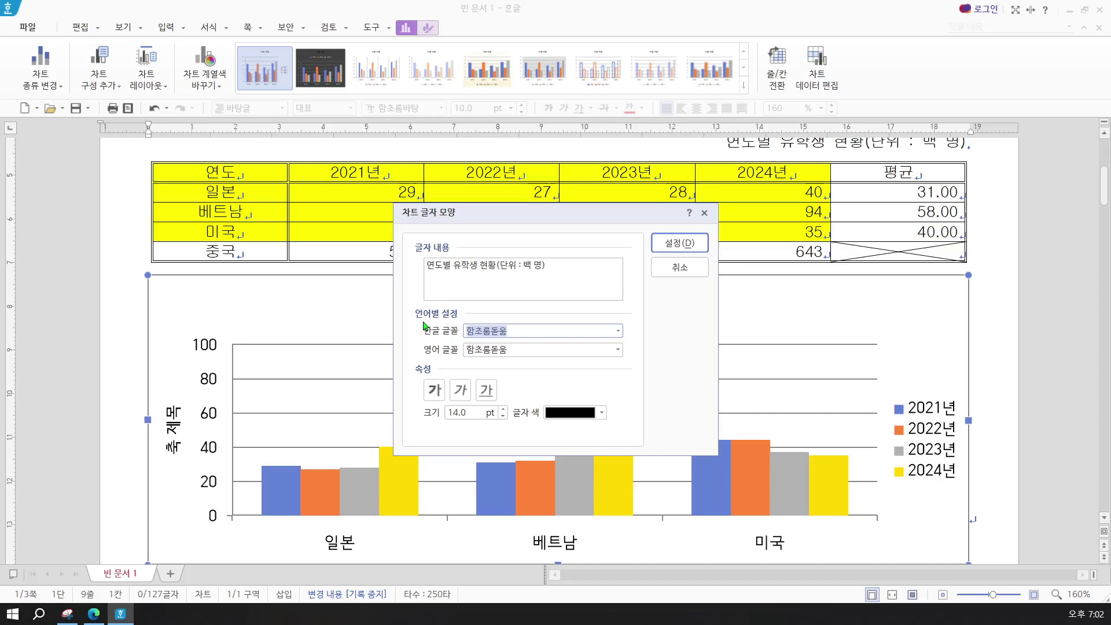
{"action": "type", "text": "돋움"}
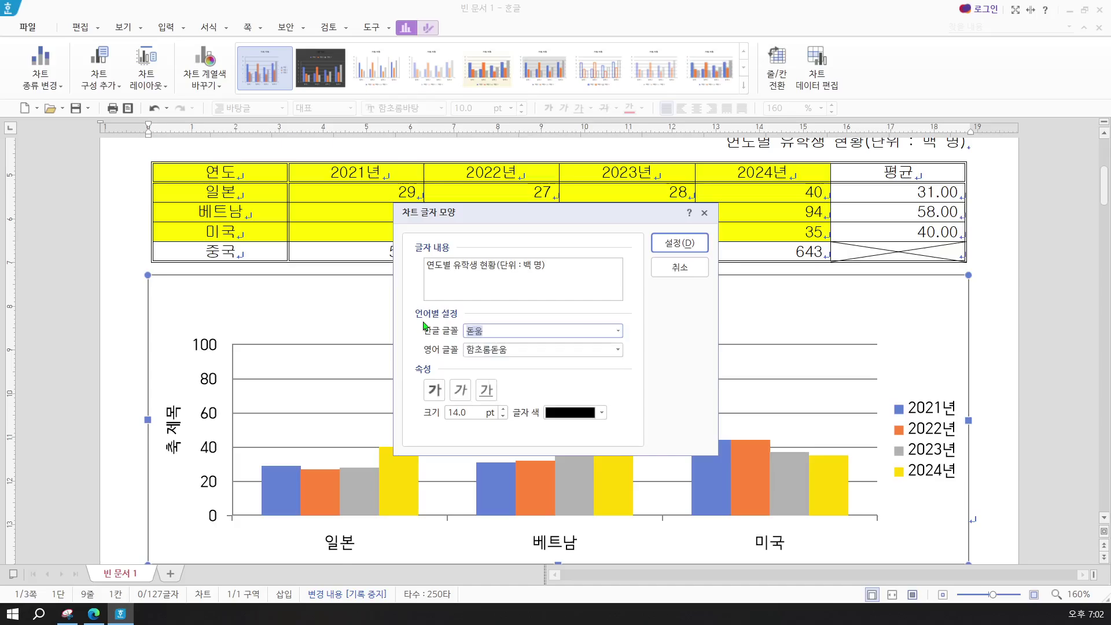
{"action": "left_click", "coordinate": [509, 350]}
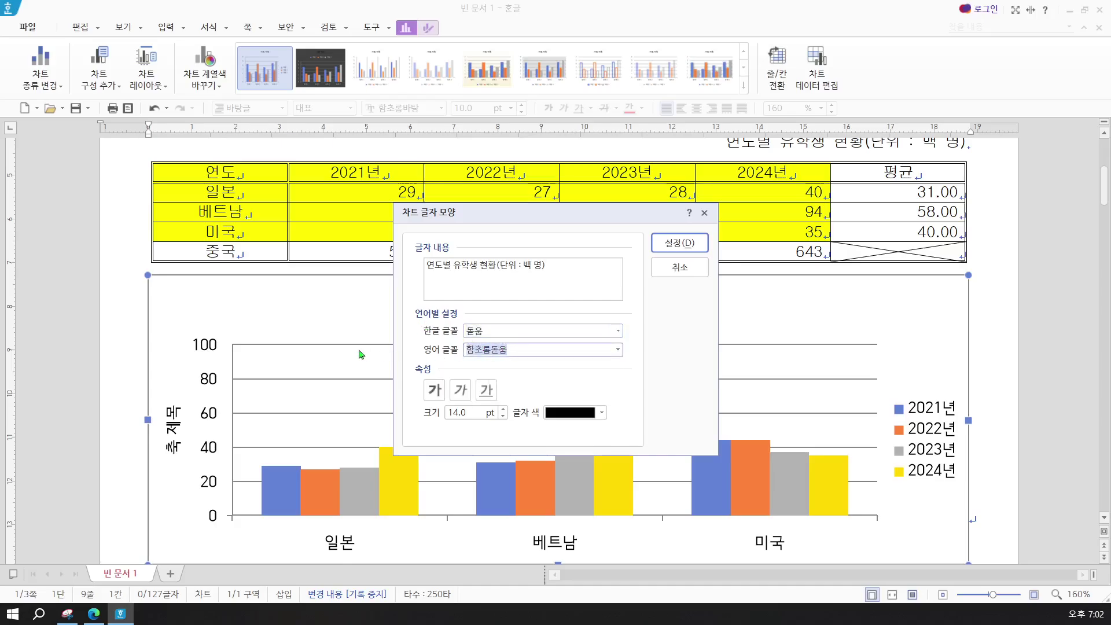
{"action": "type", "text": "돋움"}
{"action": "left_click", "coordinate": [435, 390]}
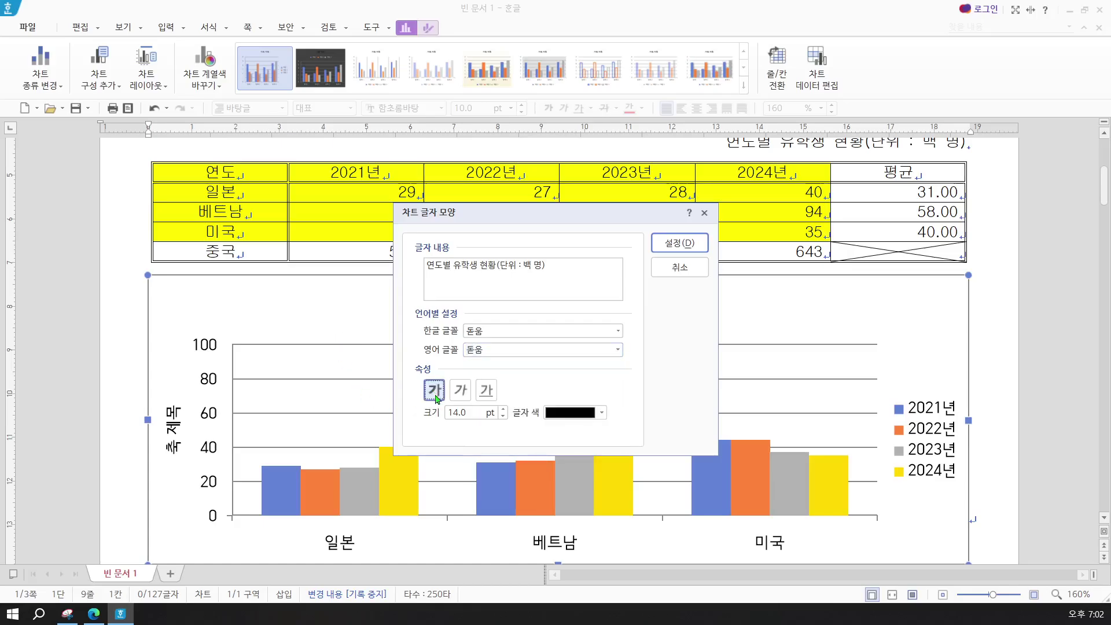
{"action": "left_click", "coordinate": [501, 416]}
{"action": "left_click", "coordinate": [502, 417]}
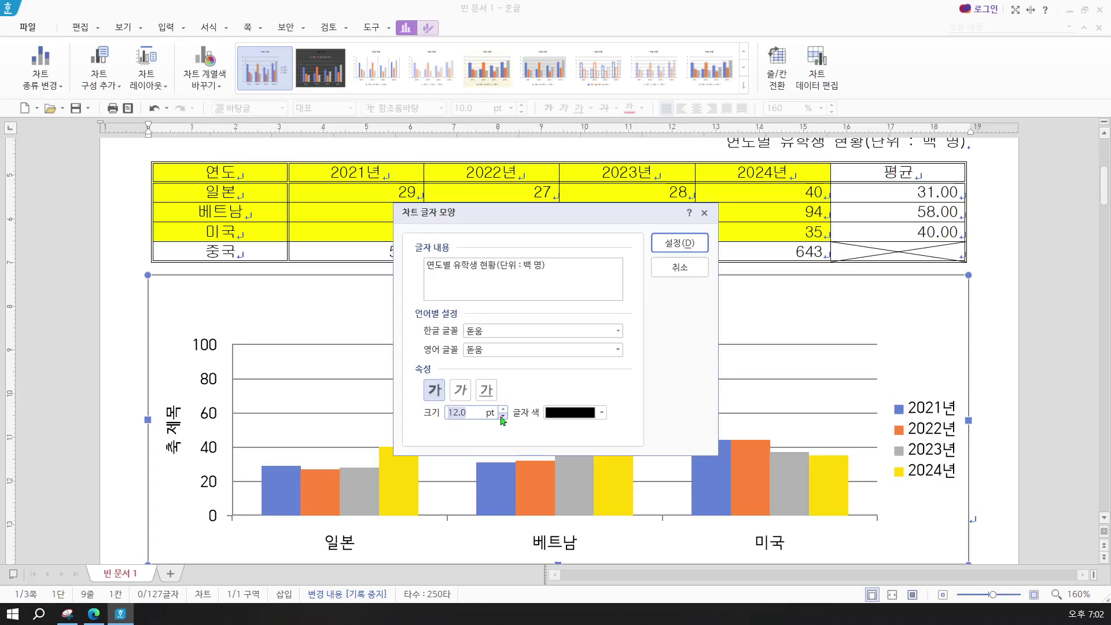
Step: Copy "(단위 : 백 명)" from the chart title text, delete it there, and apply the title as "연도별 유학생 현황"
{"action": "left_click", "coordinate": [554, 268]}
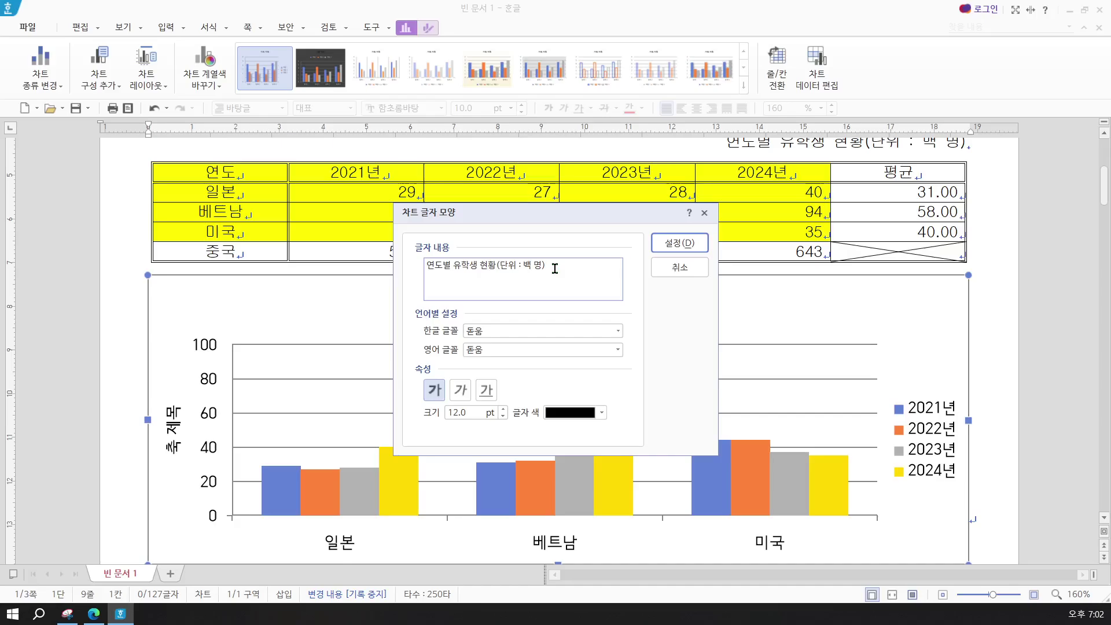
{"action": "left_click_drag", "start_coordinate": [496, 268], "coordinate": [568, 258]}
{"action": "key", "text": "ctrl+c"}
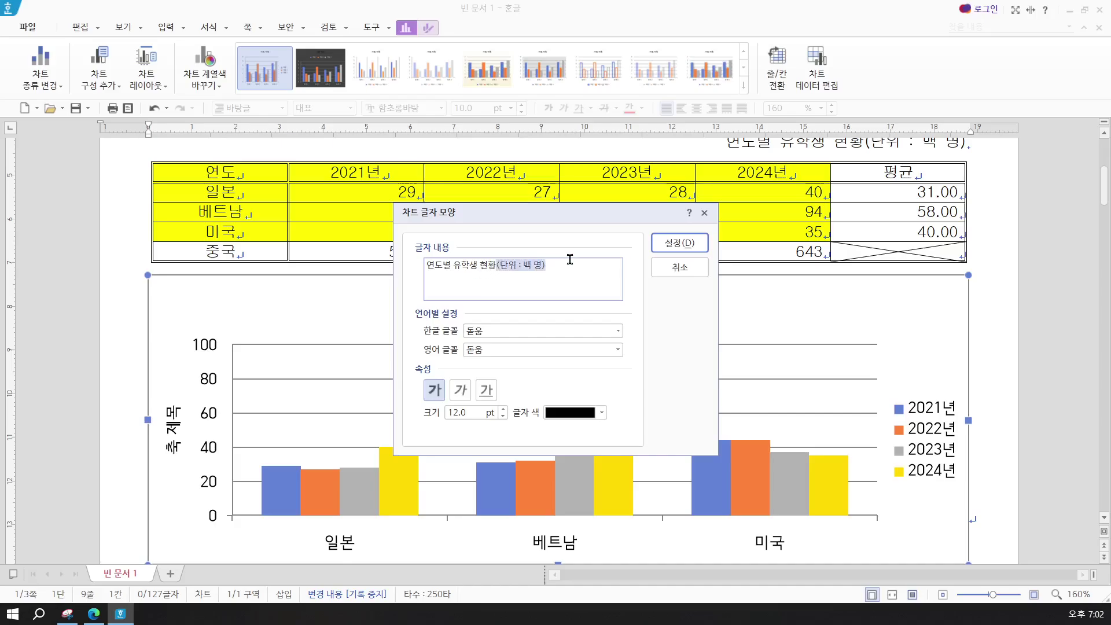
{"action": "key", "text": "BackSpace"}
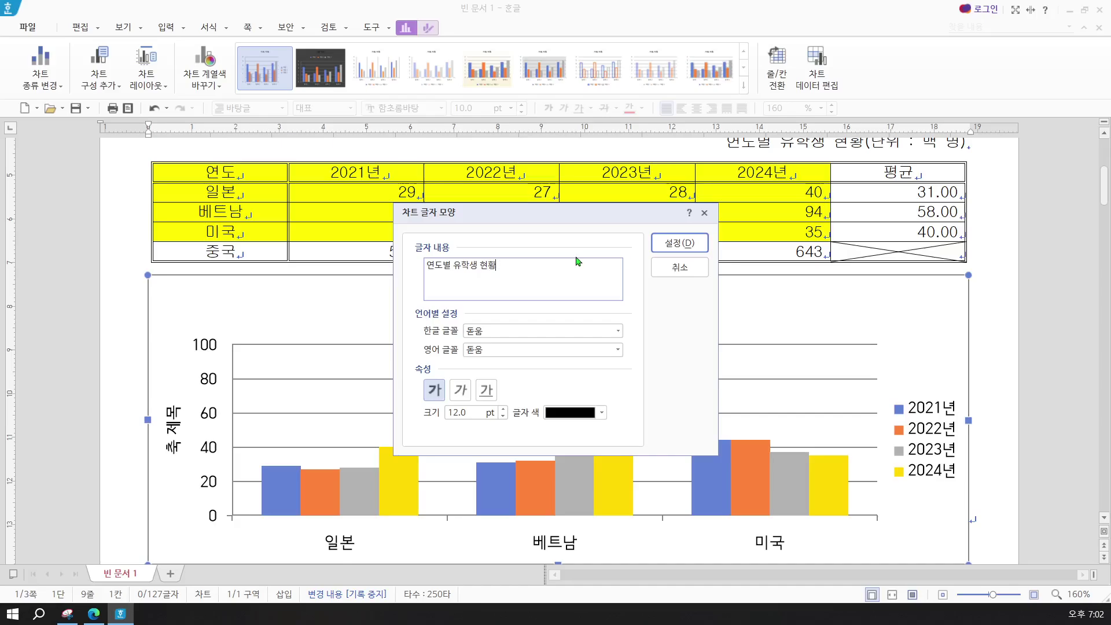
{"action": "left_click", "coordinate": [671, 242]}
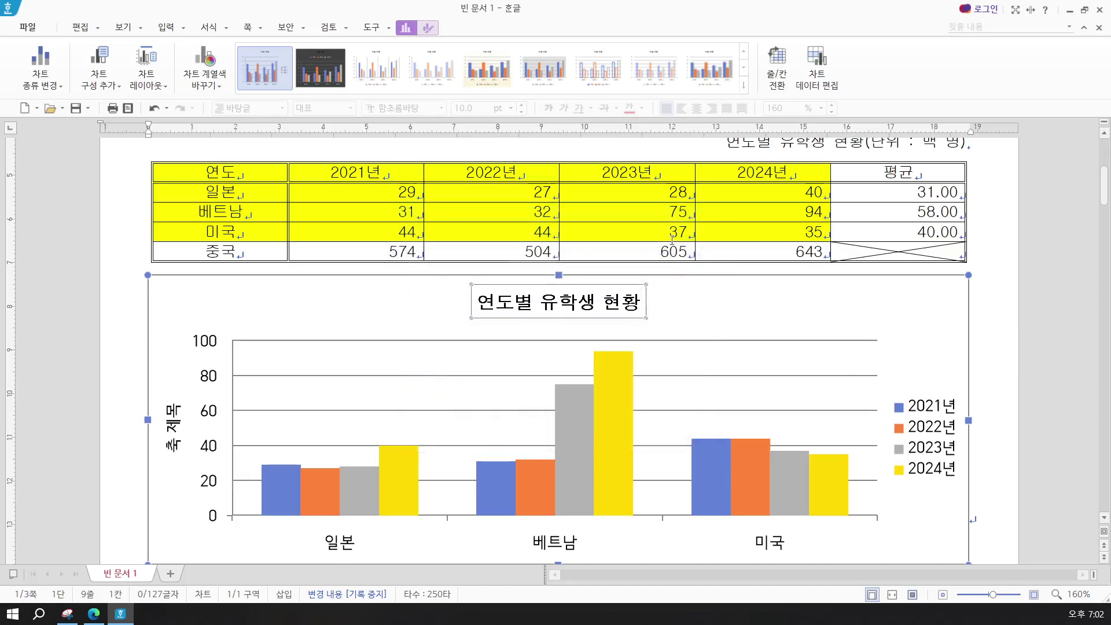
Step: Give the chart title a white fill, a black outline and a lower-right diagonal shadow
{"action": "double_click", "coordinate": [576, 306]}
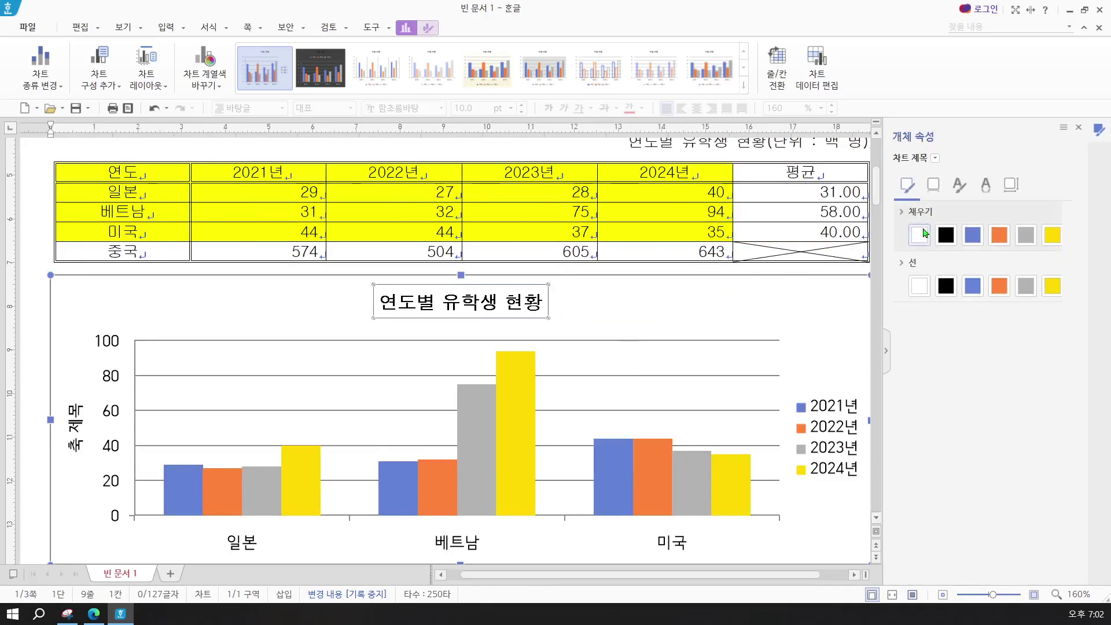
{"action": "left_click", "coordinate": [921, 235]}
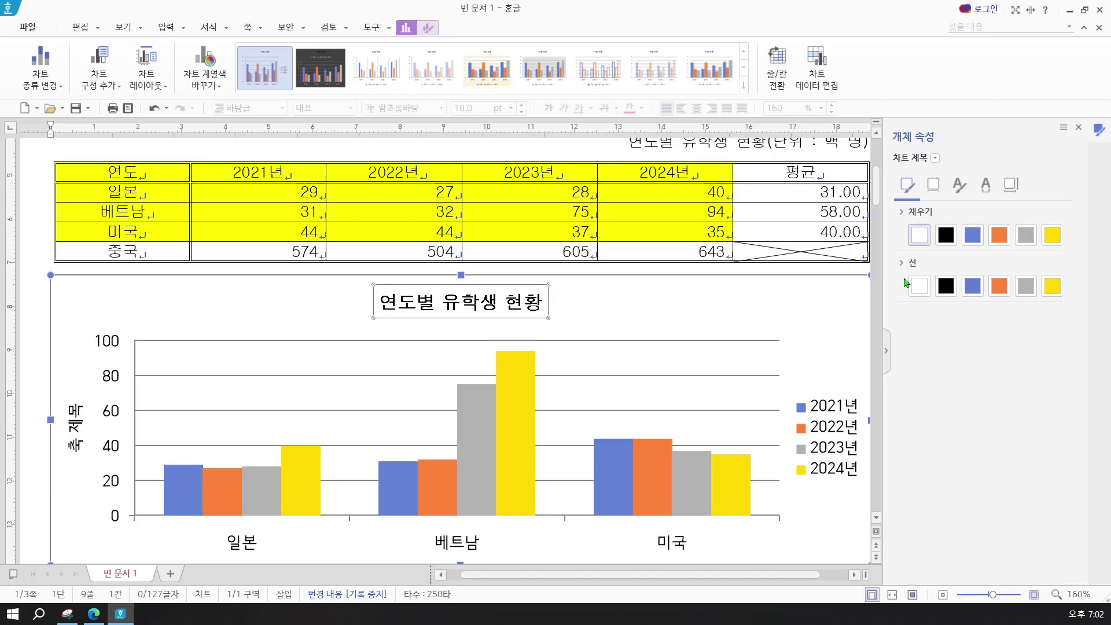
{"action": "left_click", "coordinate": [951, 291]}
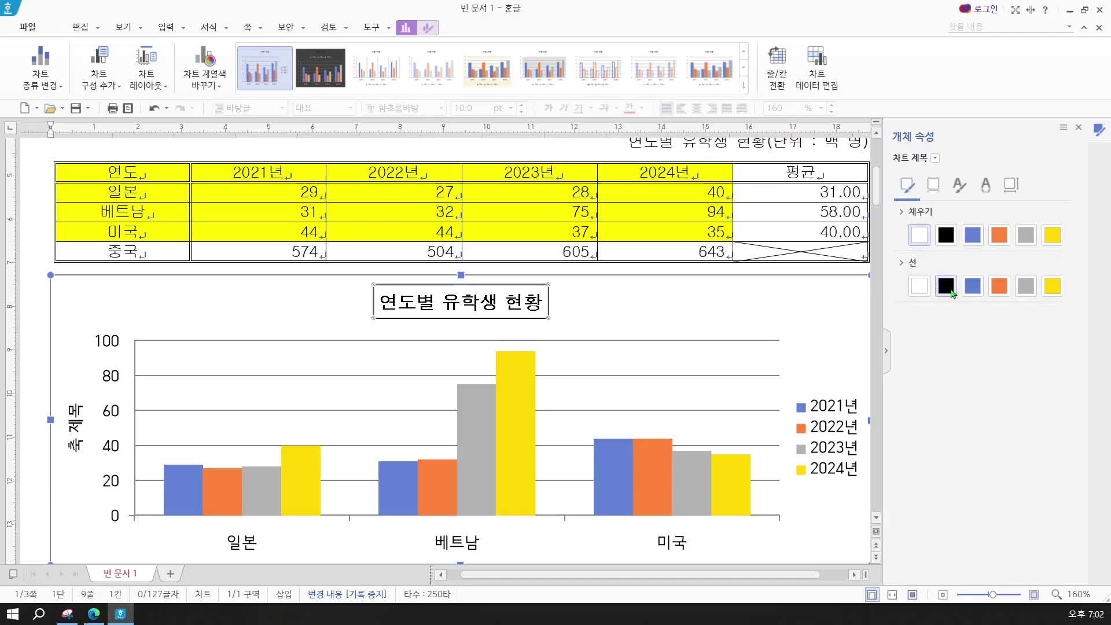
{"action": "left_click", "coordinate": [934, 185]}
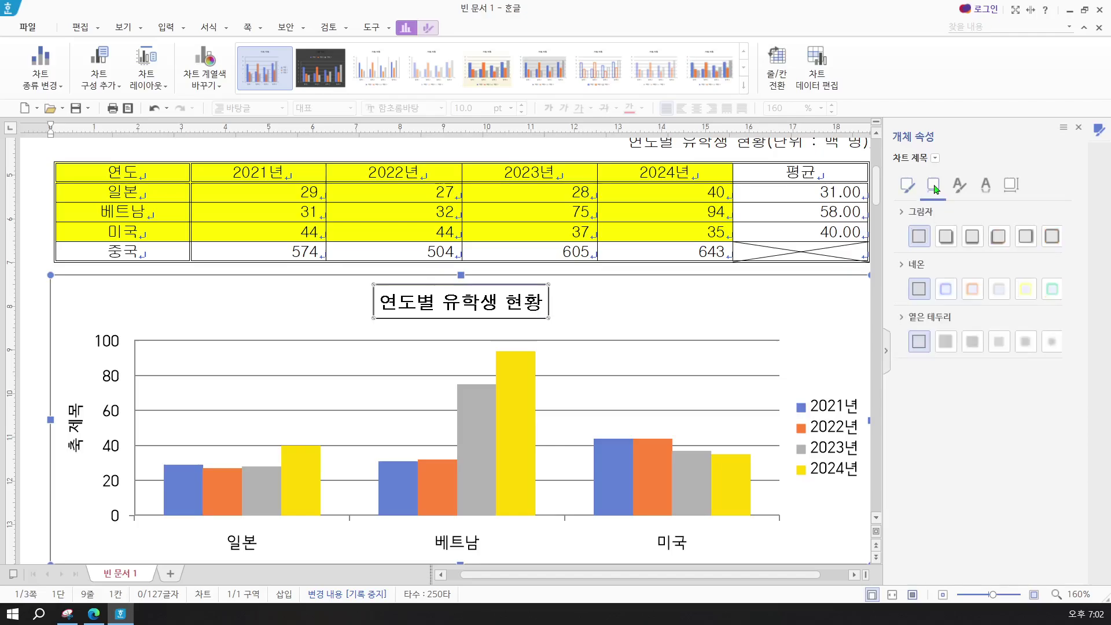
{"action": "left_click", "coordinate": [946, 237]}
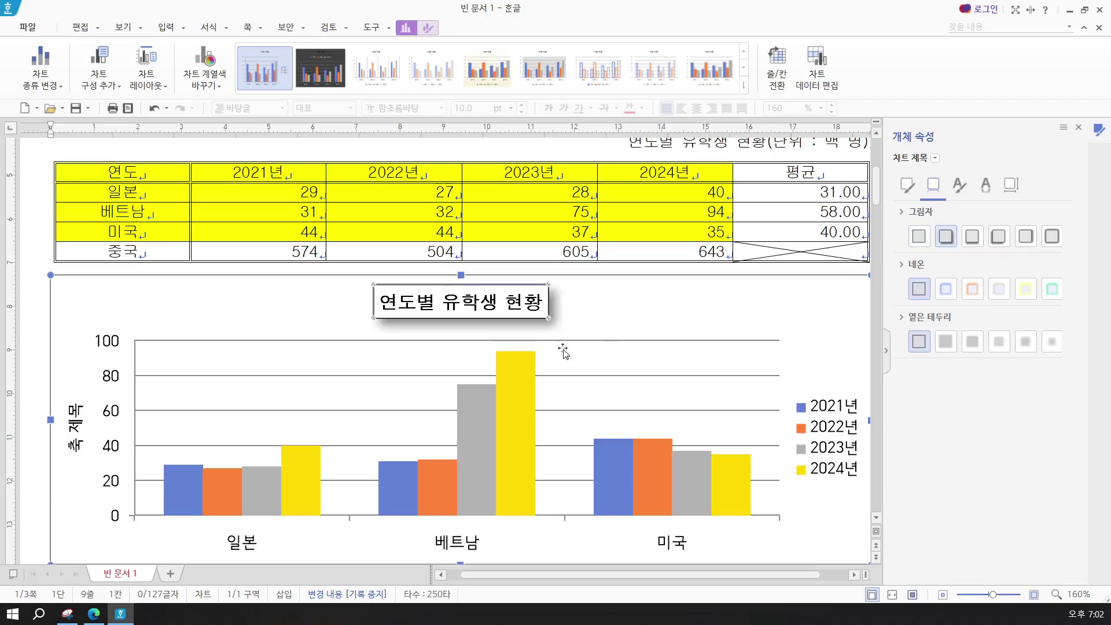
Step: Check the exam sheet's font and axis title conditions, and replace the vertical axis title text with the copied "(단위 : 백 명)"
{"action": "scroll", "coordinate": [463, 365], "scroll_direction": "down", "scroll_amount": 3}
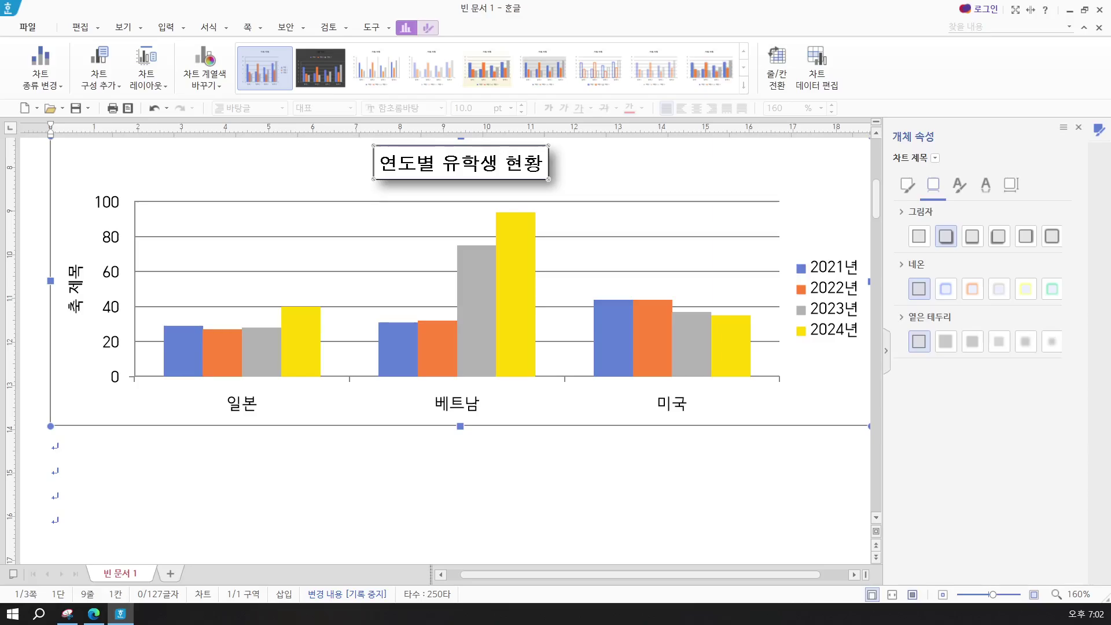
{"action": "left_click", "coordinate": [67, 617]}
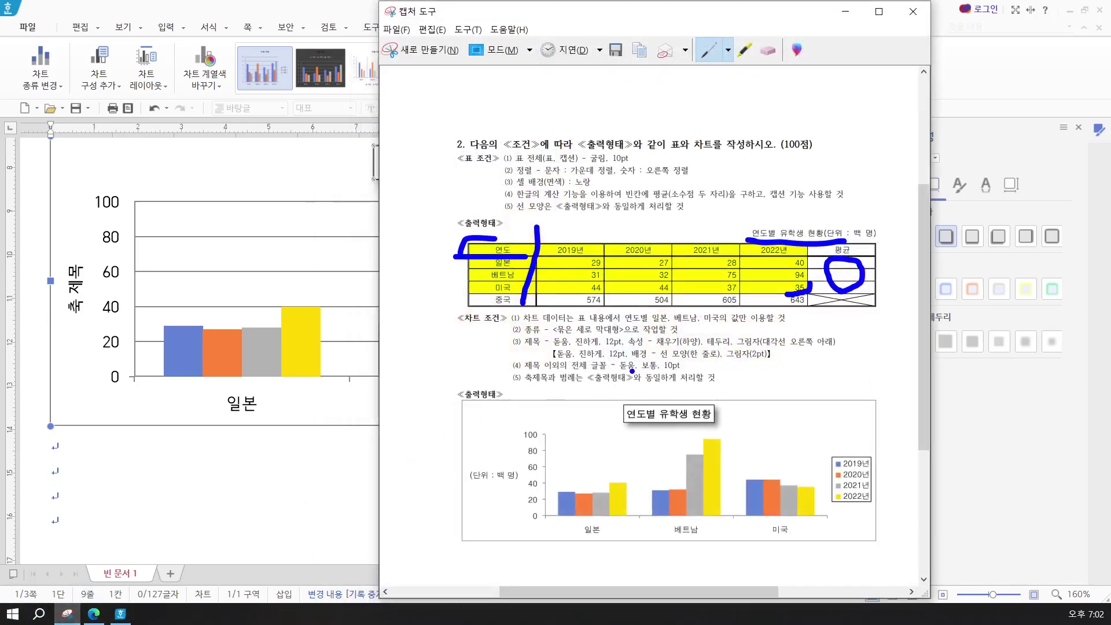
{"action": "left_click", "coordinate": [846, 11]}
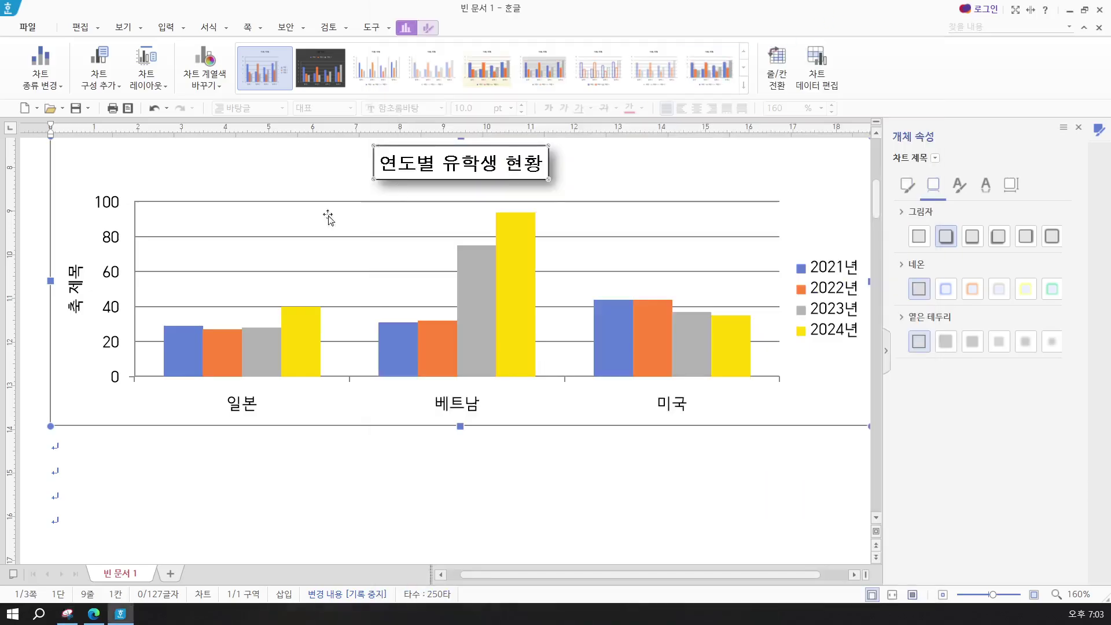
{"action": "left_click", "coordinate": [80, 301]}
{"action": "right_click", "coordinate": [80, 301]}
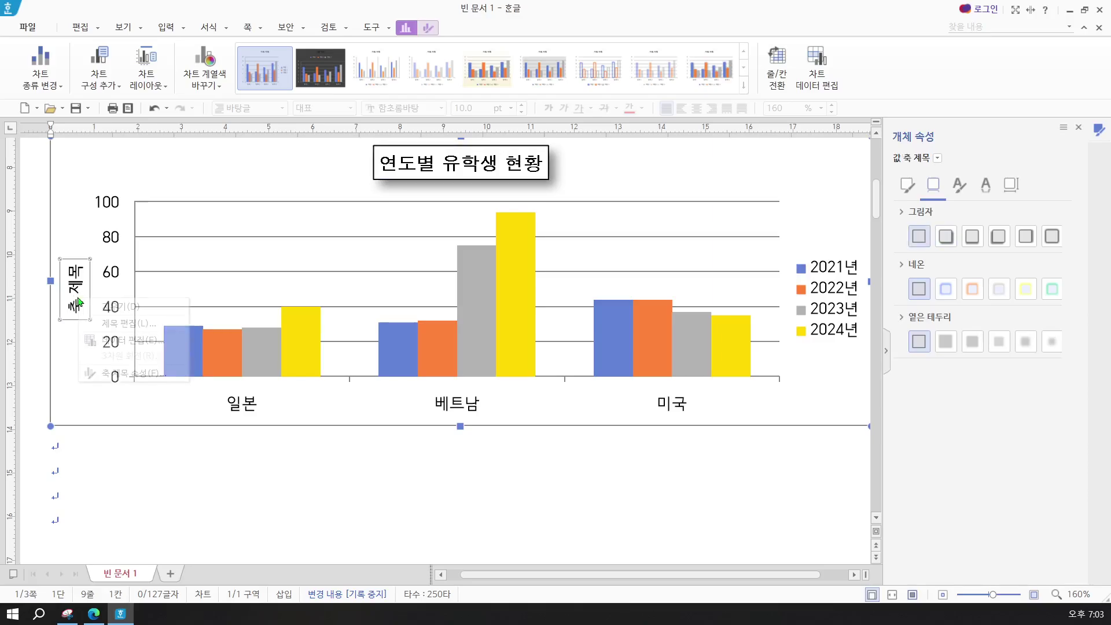
{"action": "left_click", "coordinate": [115, 328]}
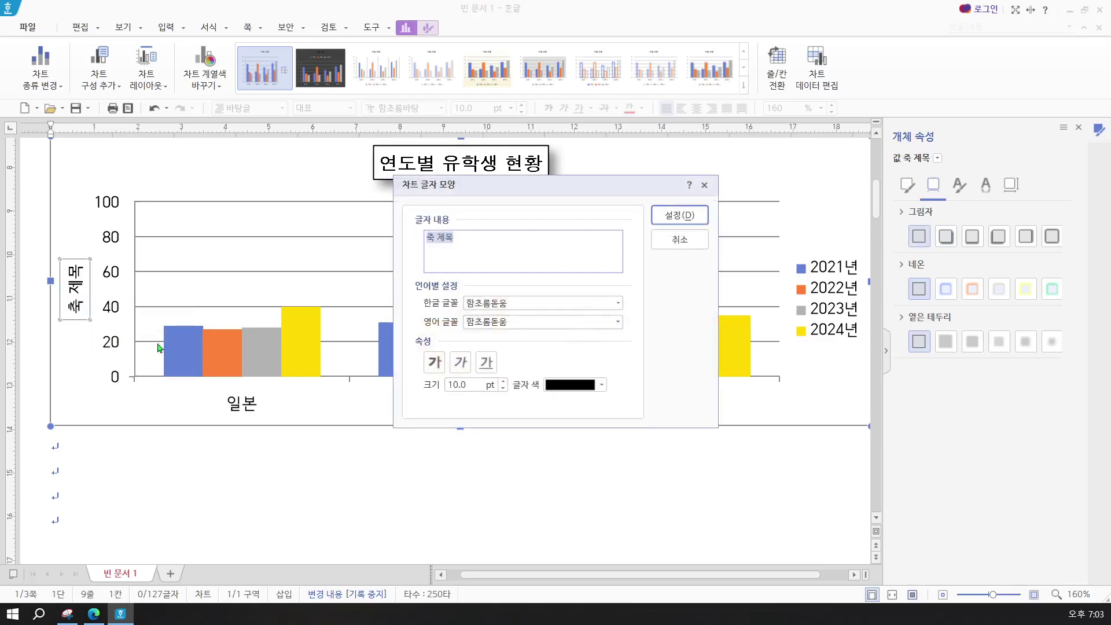
{"action": "key", "text": "ctrl+v"}
Step: Set the vertical axis title's Korean and English fonts to 돋움 and apply the text settings
{"action": "left_click", "coordinate": [506, 303]}
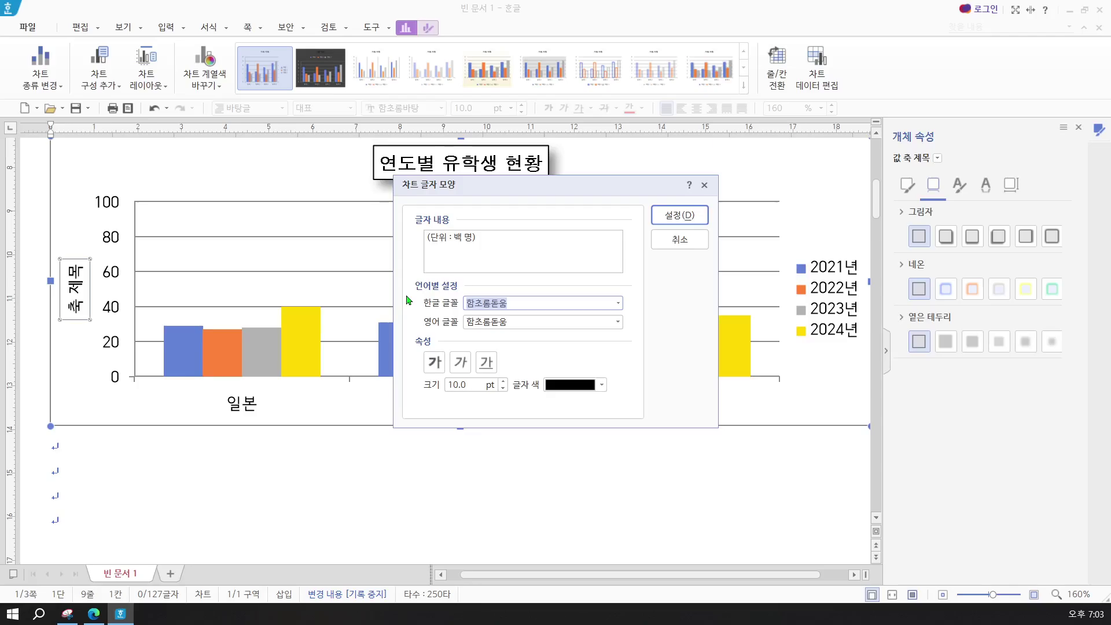
{"action": "type", "text": "돋움"}
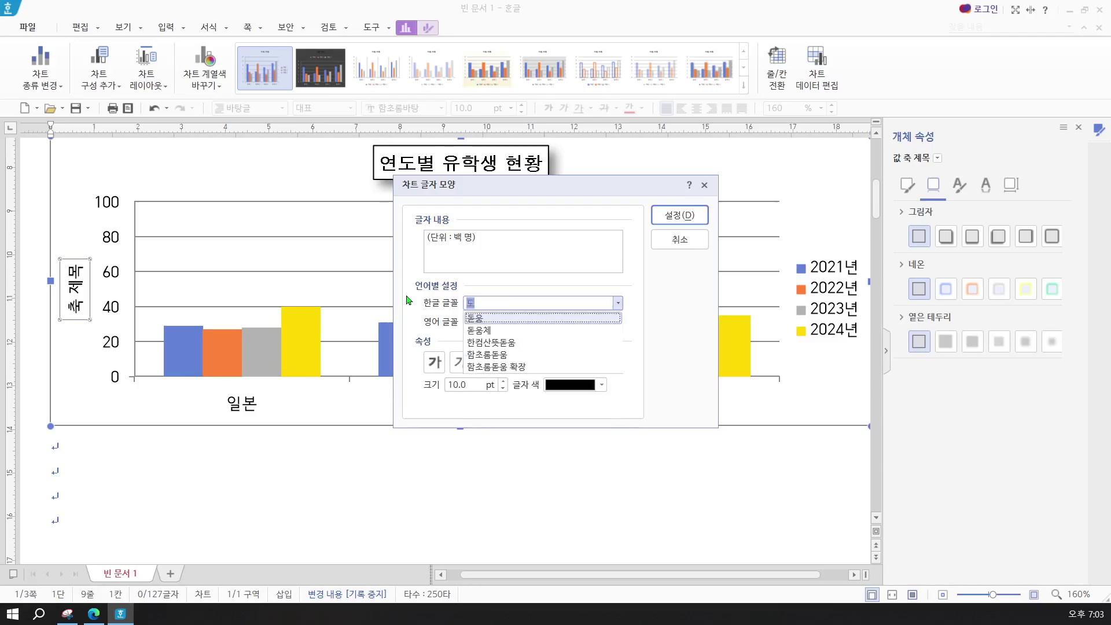
{"action": "key", "text": "Return"}
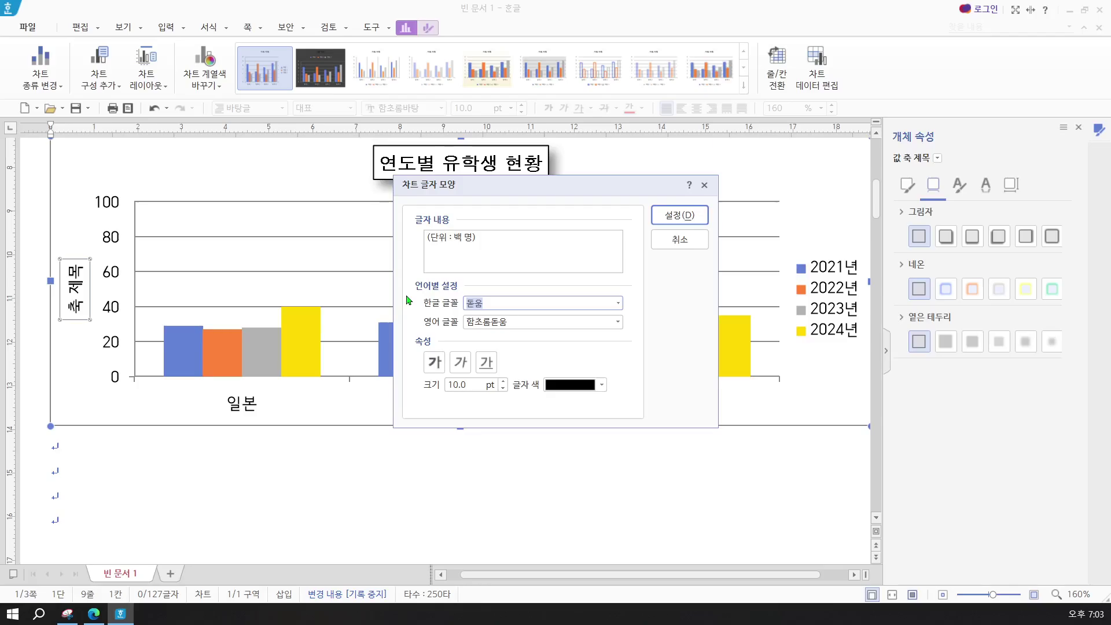
{"action": "left_click", "coordinate": [522, 325]}
{"action": "type", "text": "돋움"}
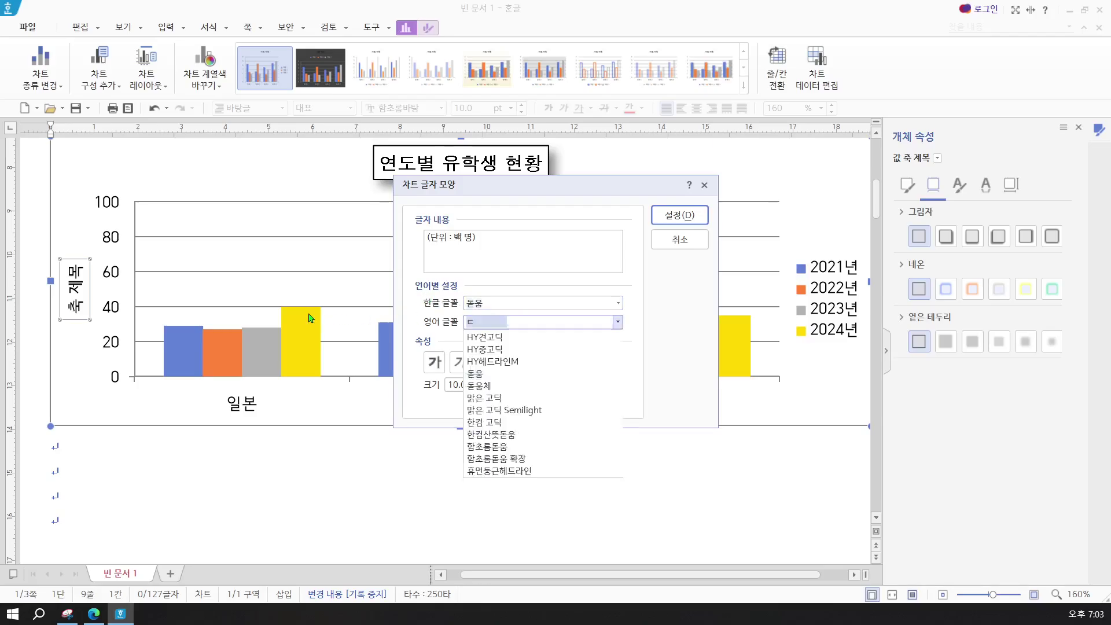
{"action": "key", "text": "Return"}
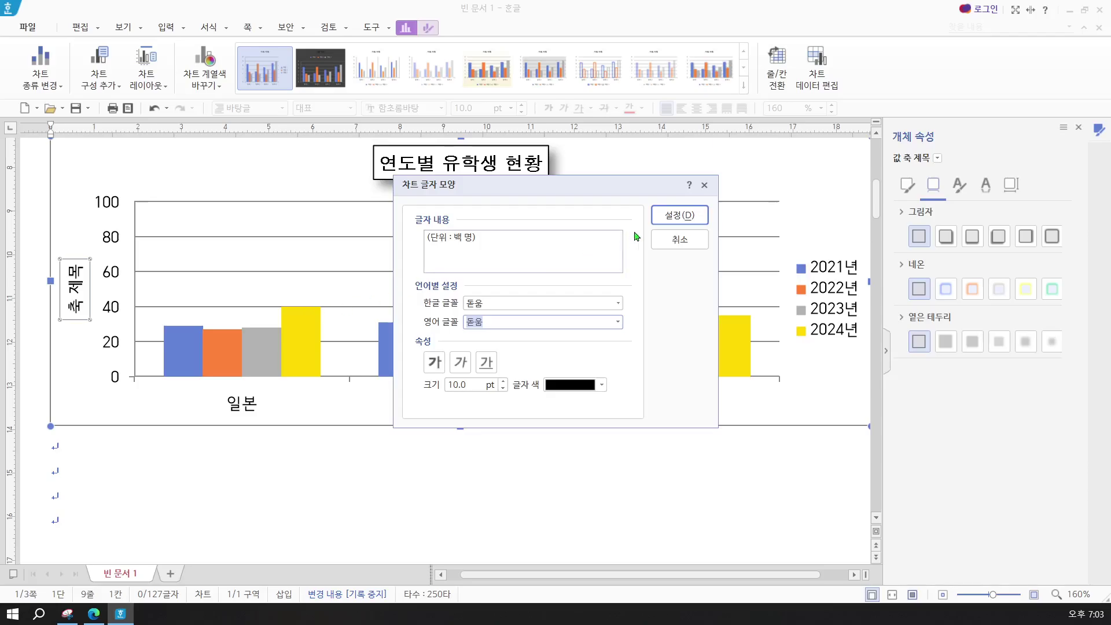
{"action": "left_click", "coordinate": [671, 226]}
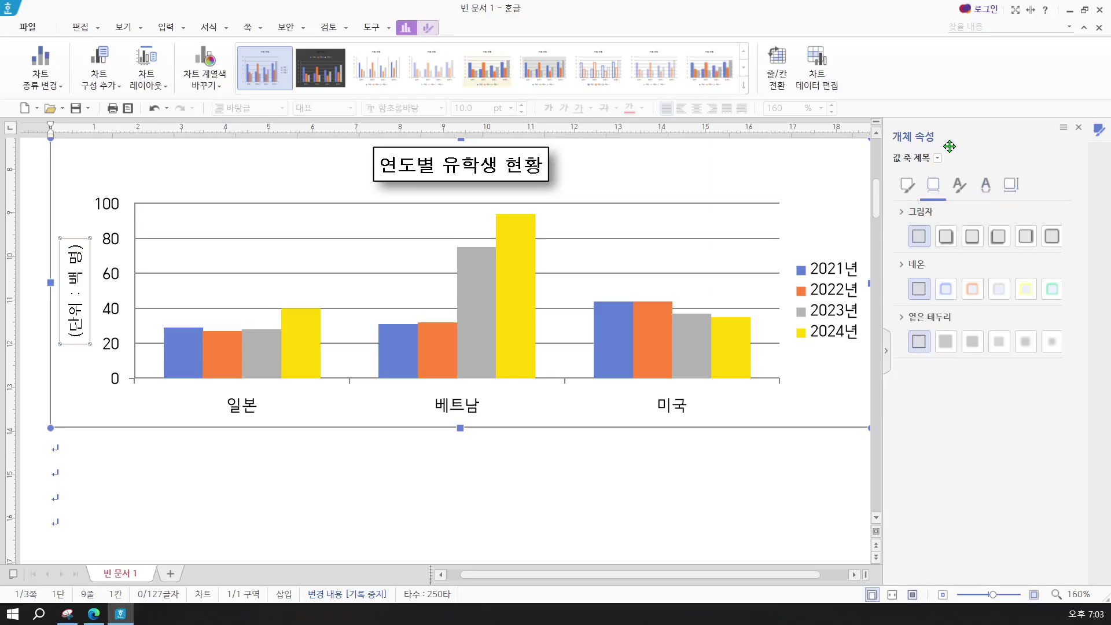
Step: Change the vertical axis title's text direction to horizontal (가로)
{"action": "left_click", "coordinate": [1010, 184]}
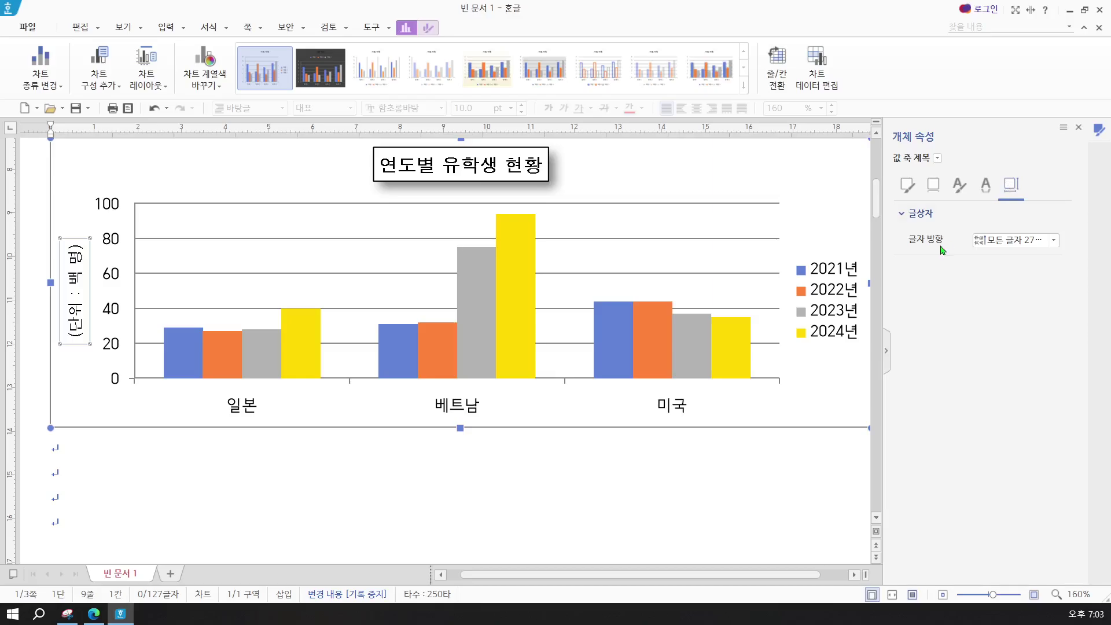
{"action": "left_click", "coordinate": [1026, 242]}
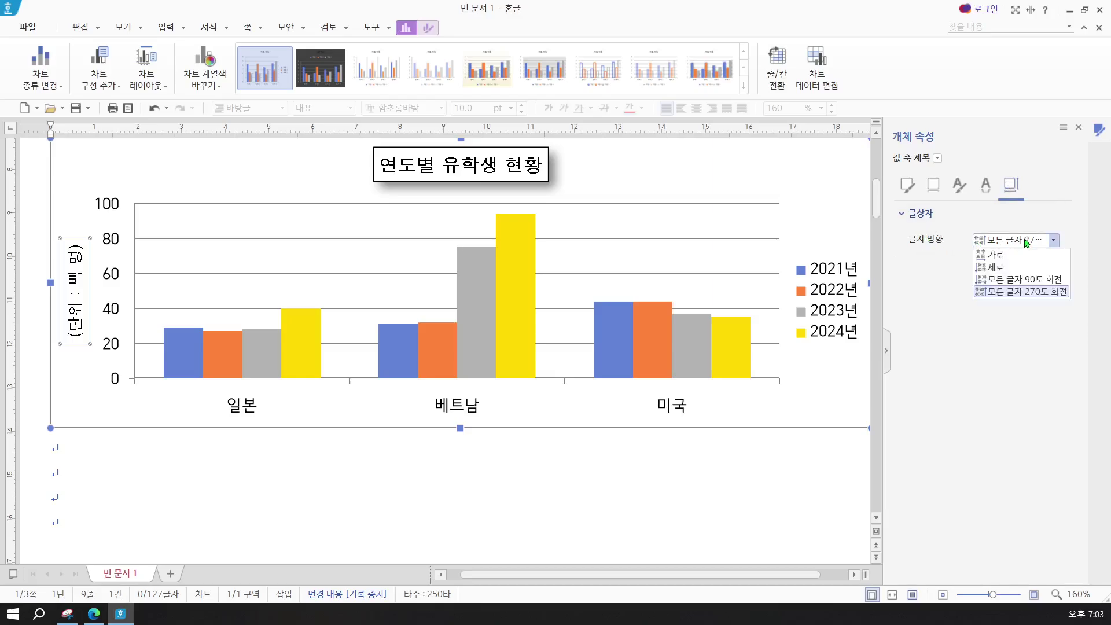
{"action": "left_click", "coordinate": [1006, 261]}
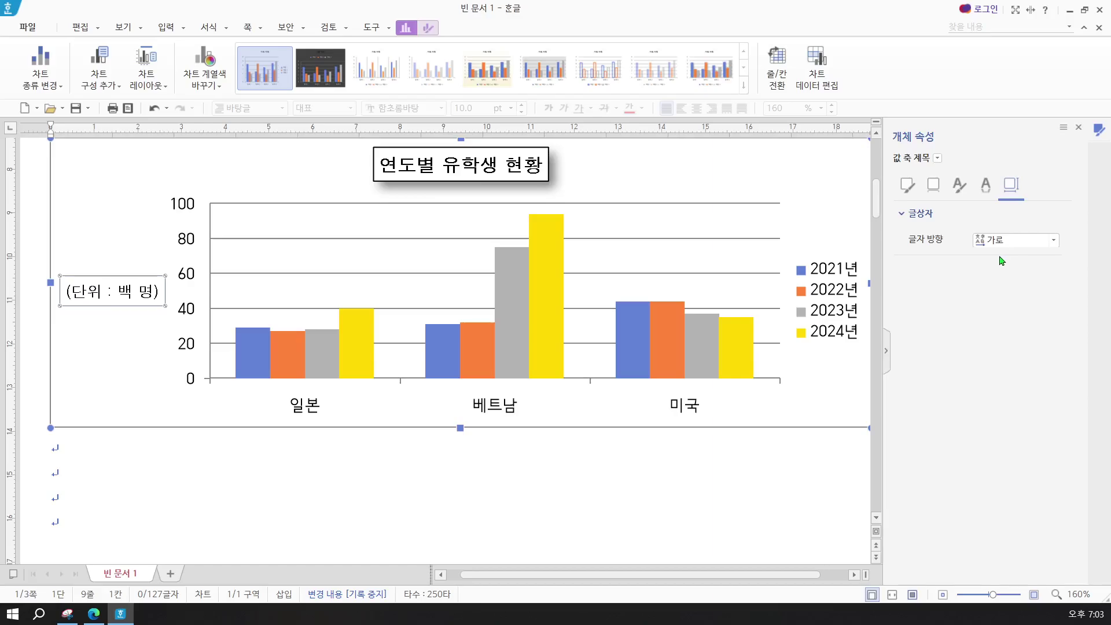
Step: Set the Korean and English fonts of the value axis labels to 돋움
{"action": "left_click", "coordinate": [188, 243]}
{"action": "right_click", "coordinate": [190, 244]}
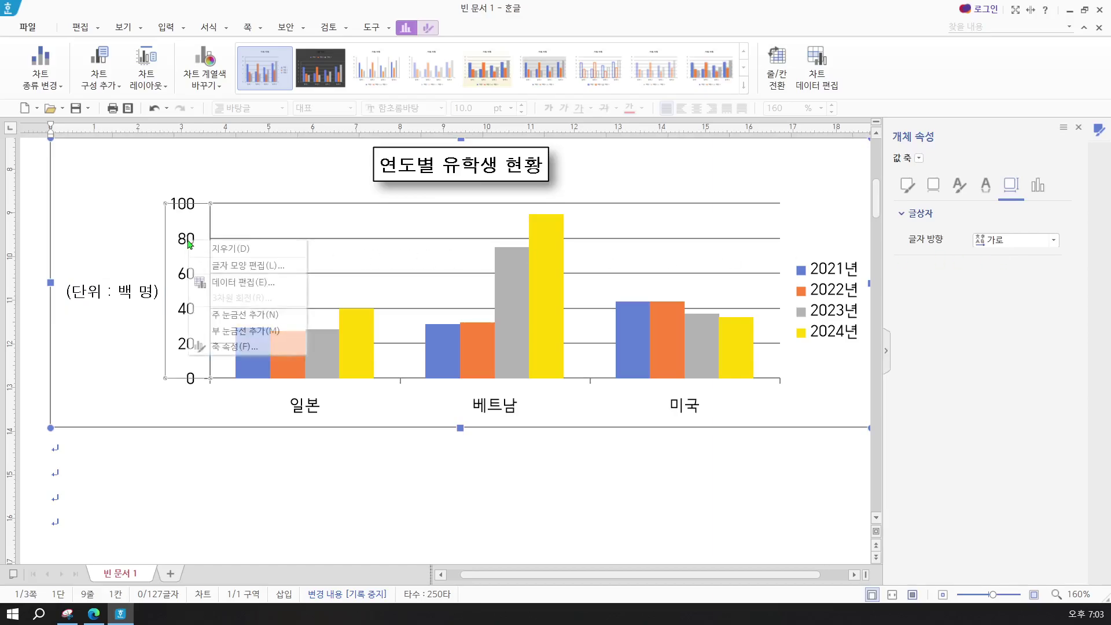
{"action": "left_click", "coordinate": [237, 265]}
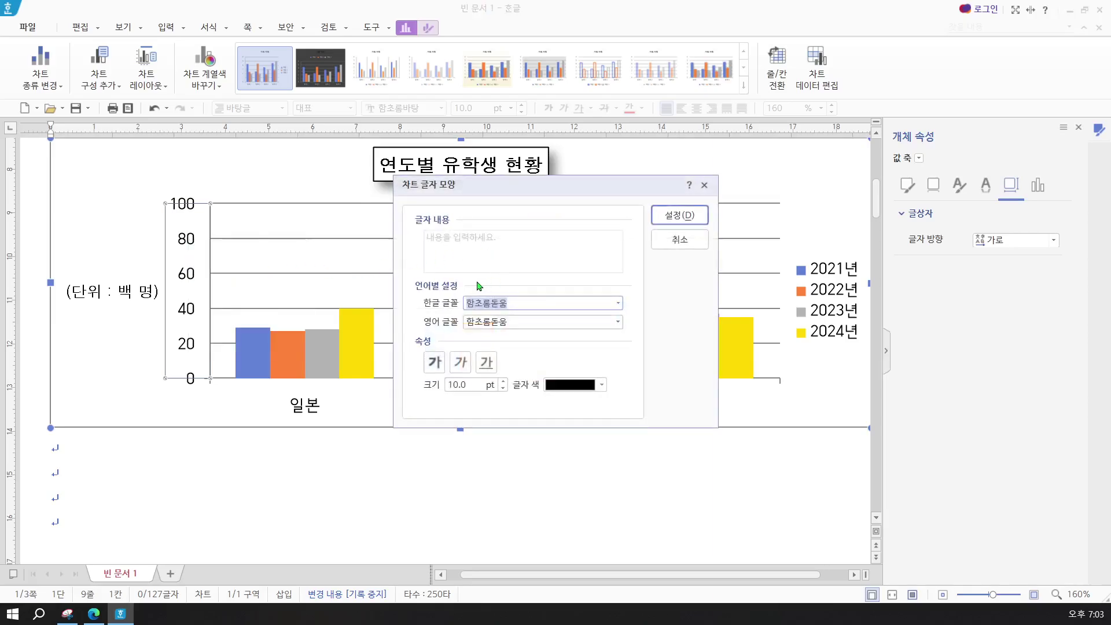
{"action": "type", "text": "돋"}
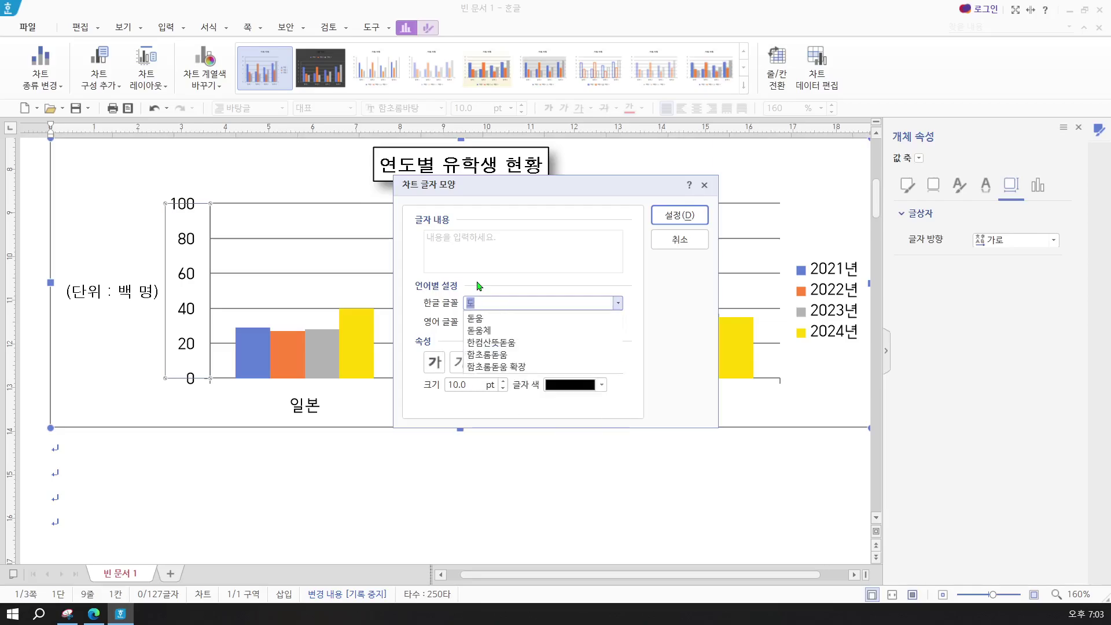
{"action": "key", "text": "Return"}
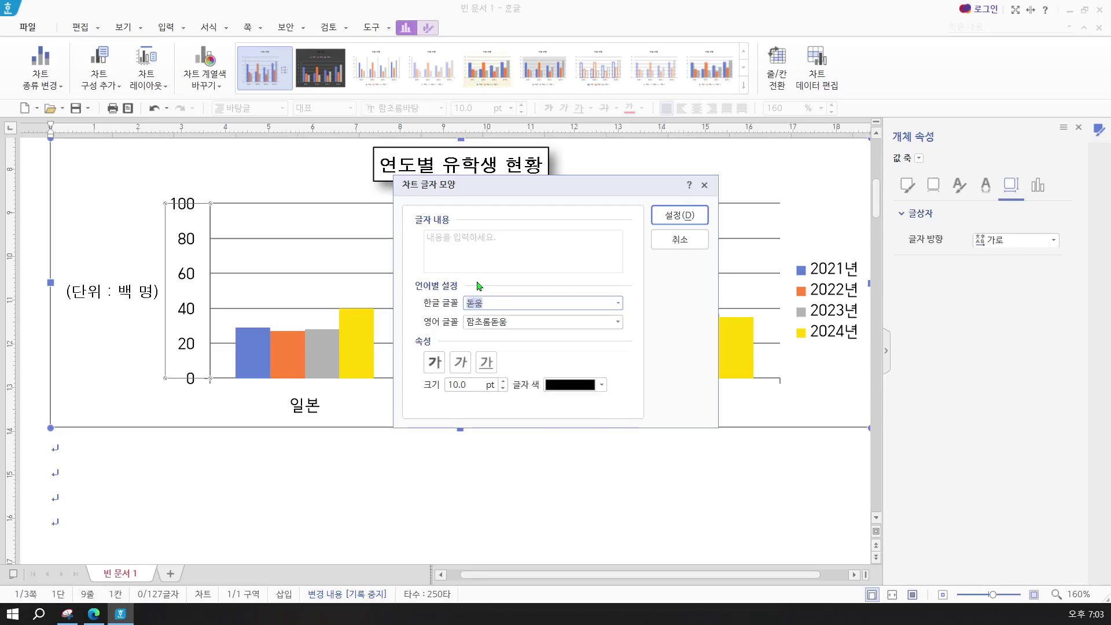
{"action": "key", "text": "Tab"}
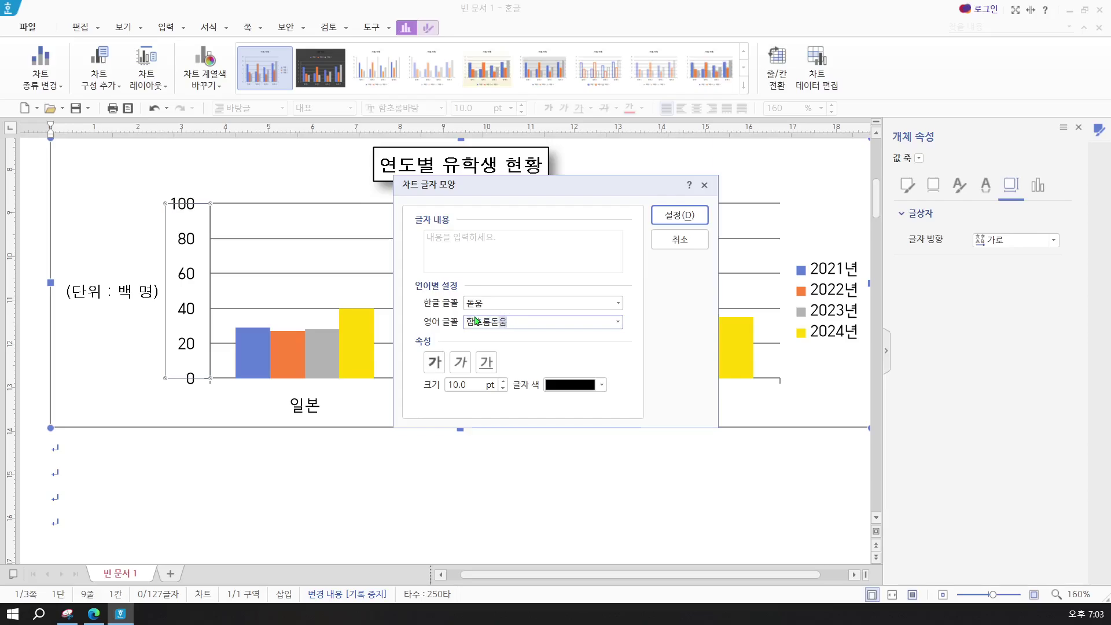
{"action": "type", "text": "돋"}
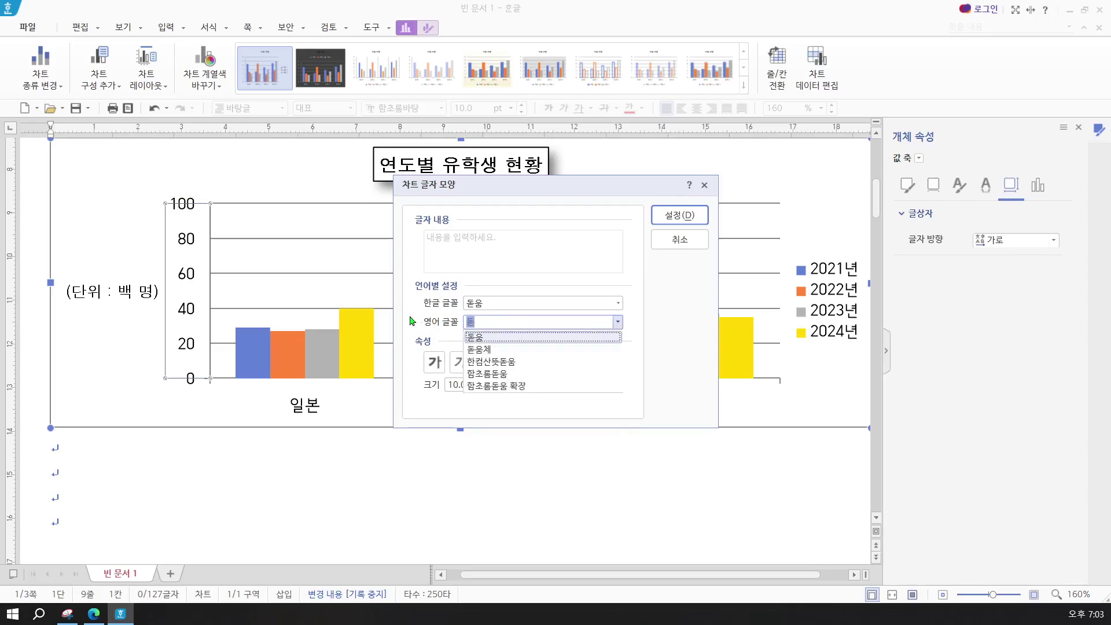
{"action": "key", "text": "Return"}
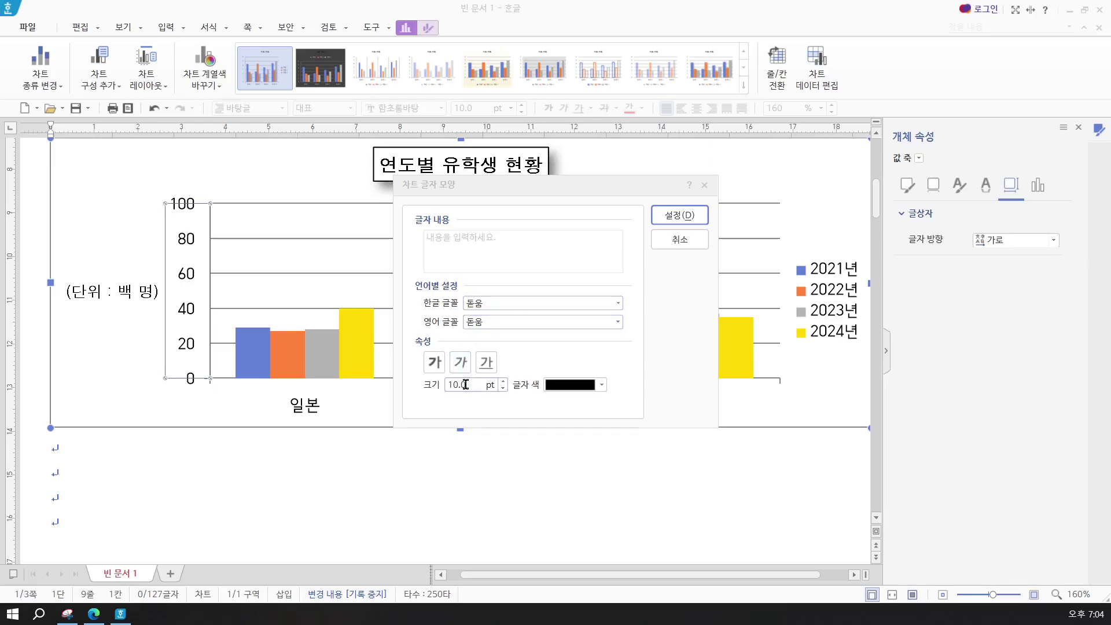
{"action": "left_click", "coordinate": [679, 219]}
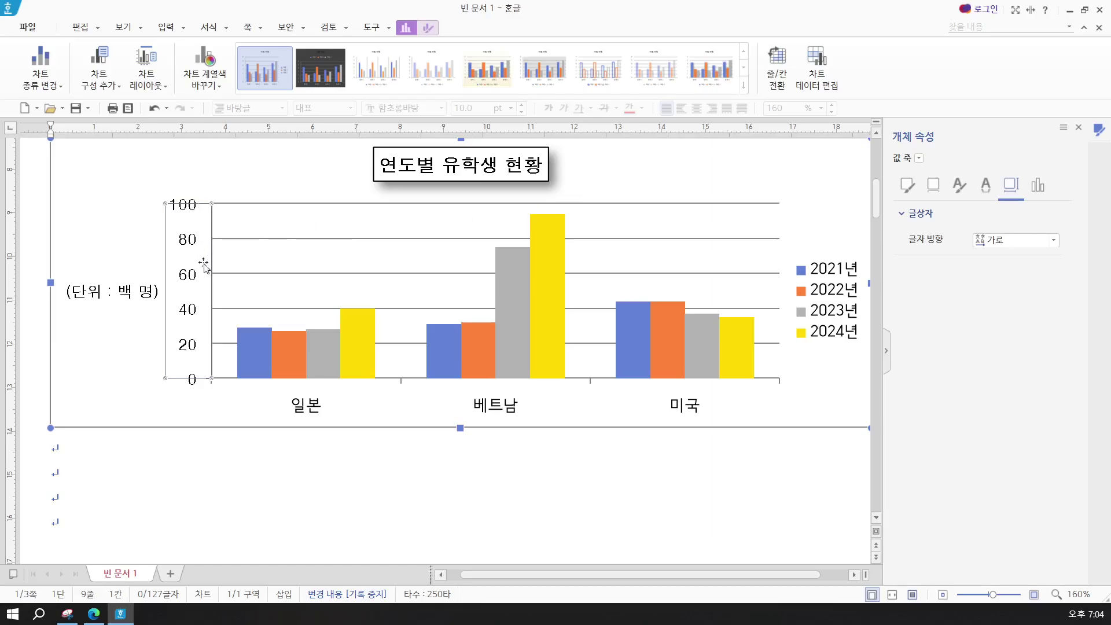
Step: Set the Korean and English fonts of the category axis labels to 돋움
{"action": "left_click", "coordinate": [307, 411]}
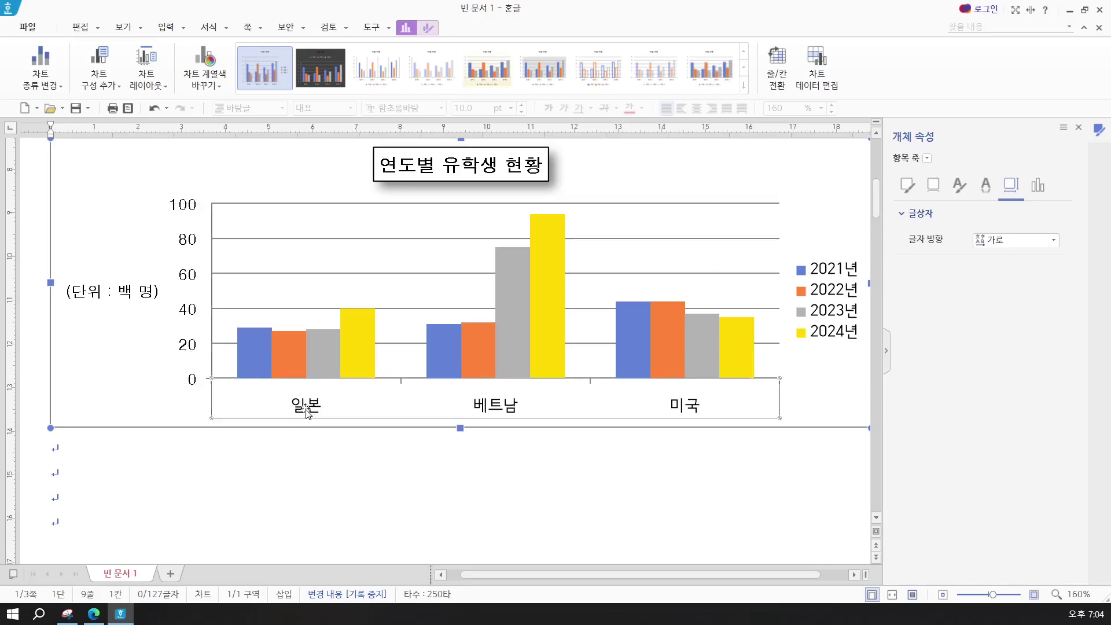
{"action": "right_click", "coordinate": [307, 411]}
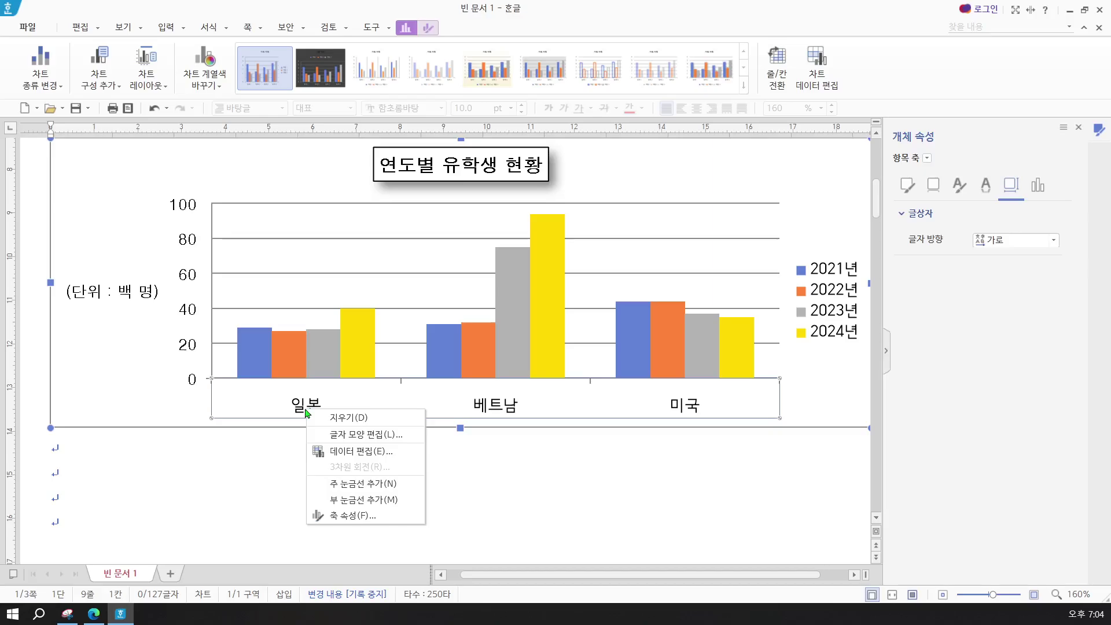
{"action": "left_click", "coordinate": [337, 435]}
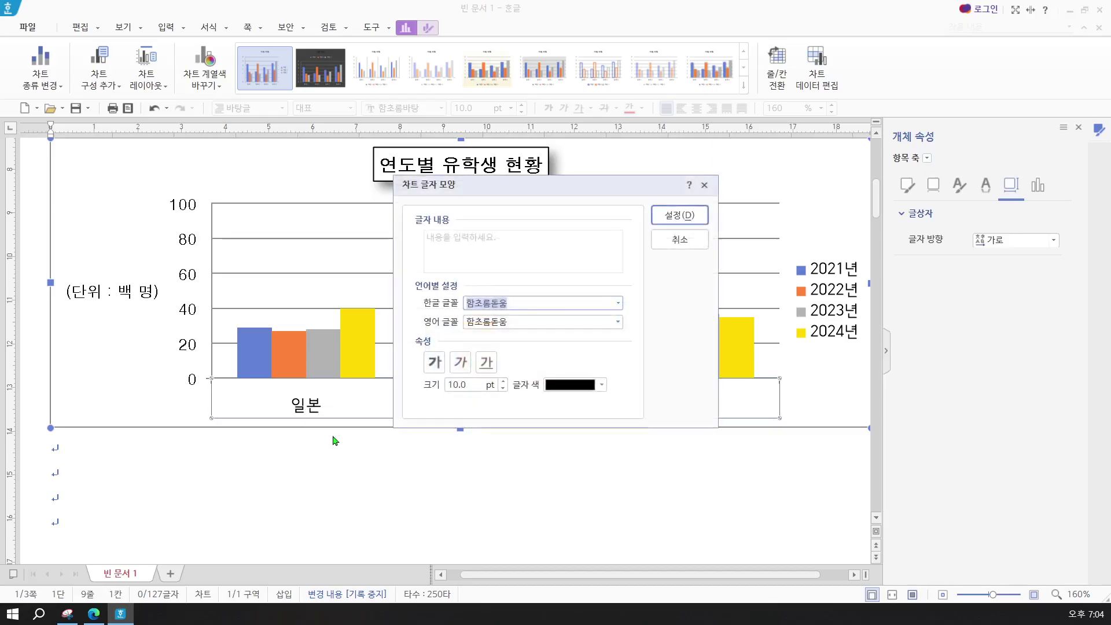
{"action": "type", "text": "돋움"}
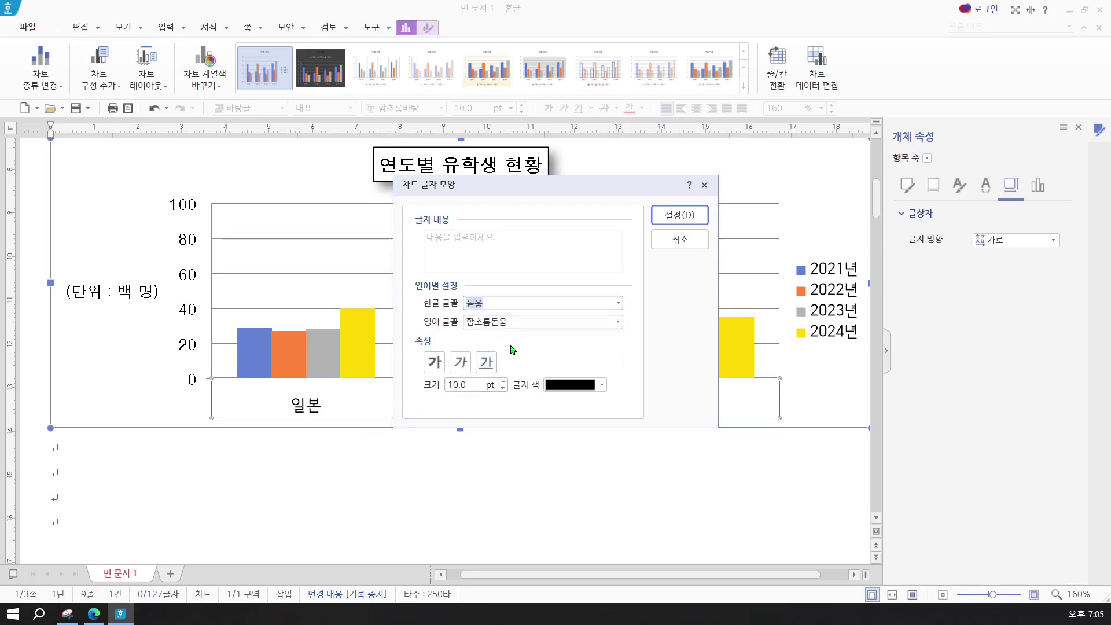
{"action": "key", "text": "Tab"}
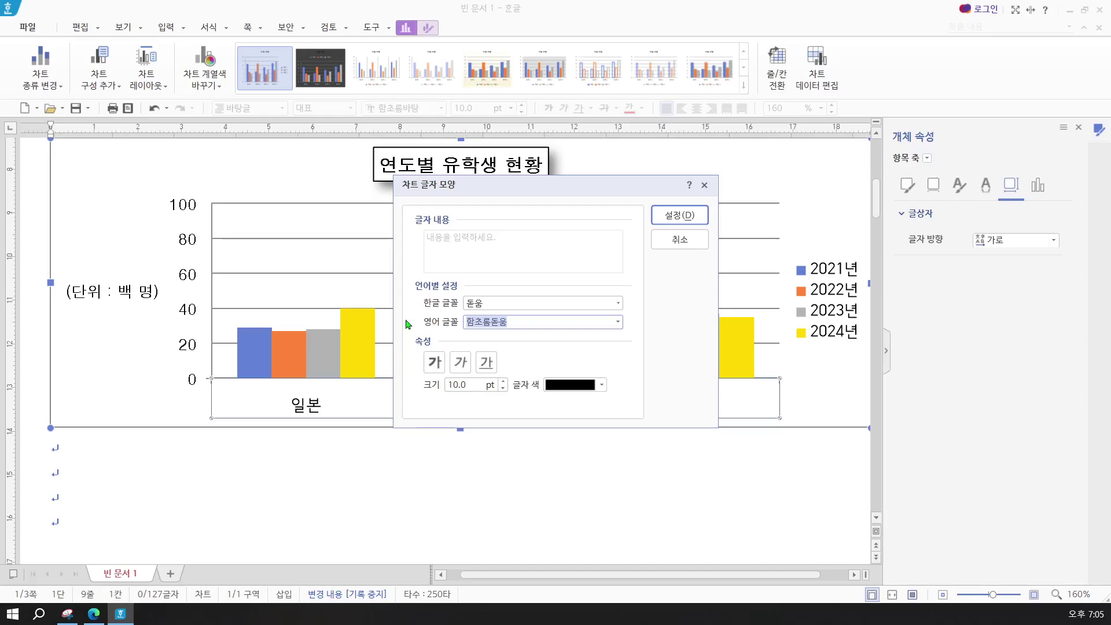
{"action": "type", "text": "돋움"}
{"action": "left_click", "coordinate": [673, 224]}
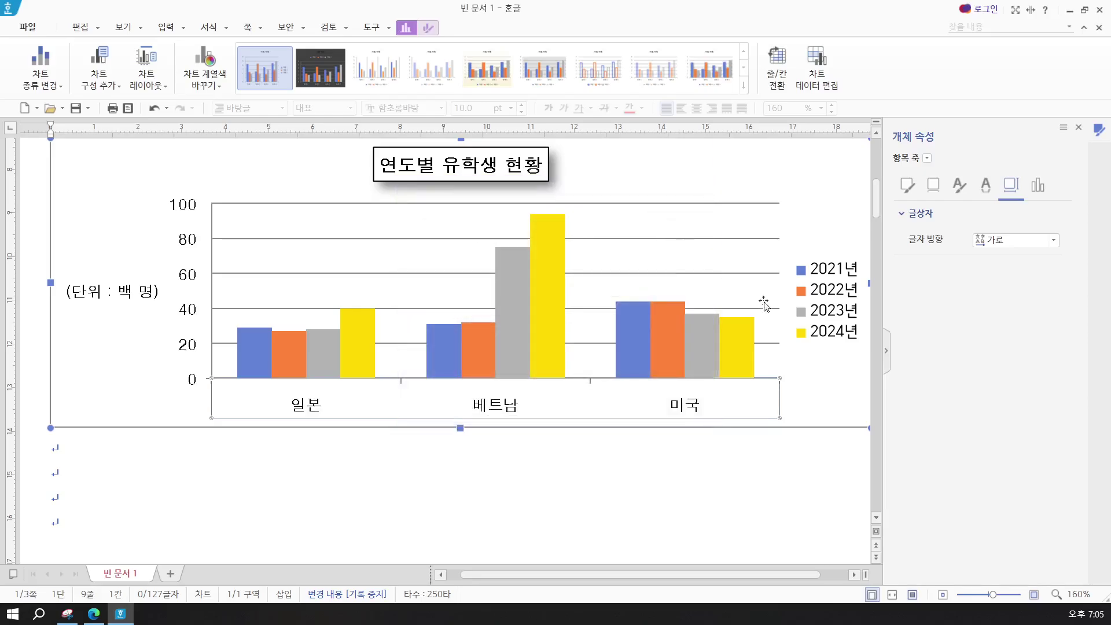
Step: Set the legend's Korean and English fonts to 돋움 and give the legend a black outline
{"action": "right_click", "coordinate": [826, 294]}
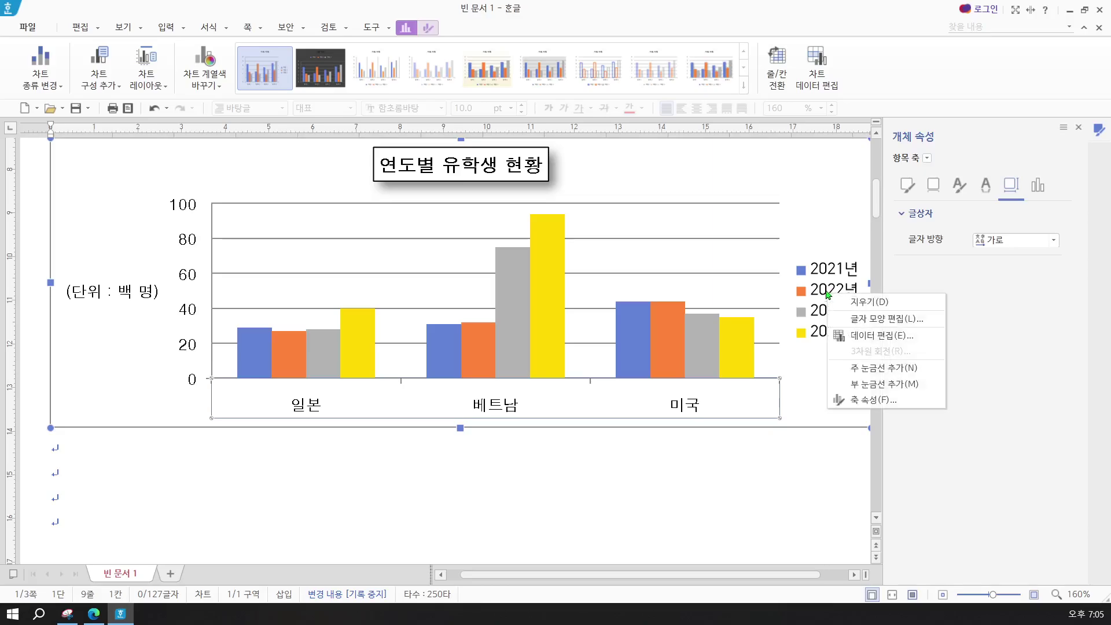
{"action": "key", "text": "Escape"}
{"action": "right_click", "coordinate": [821, 295]}
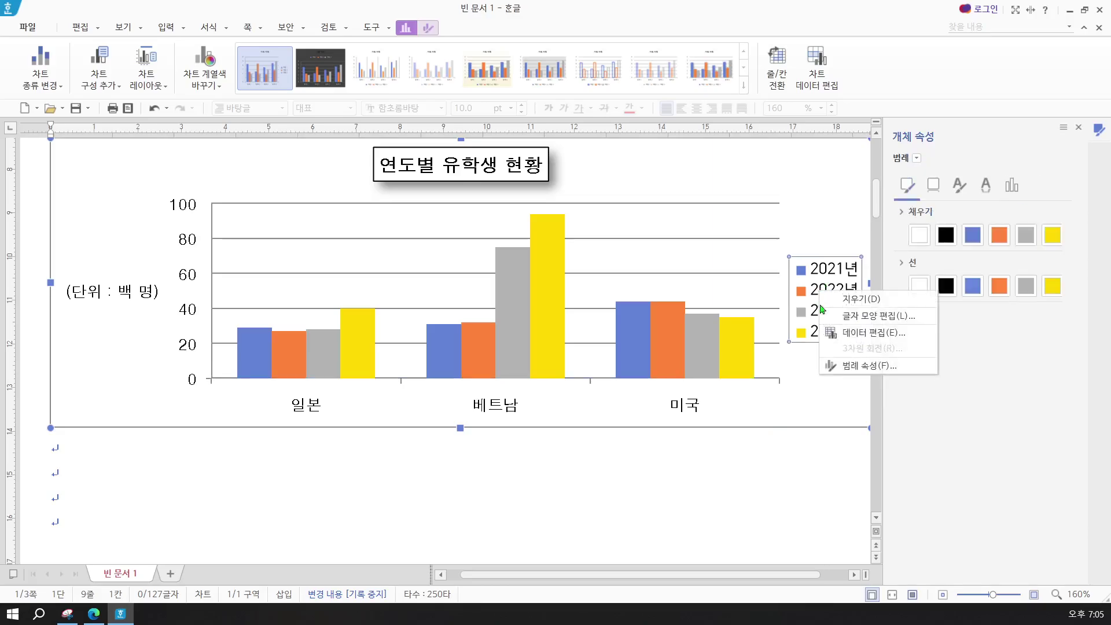
{"action": "left_click", "coordinate": [824, 316]}
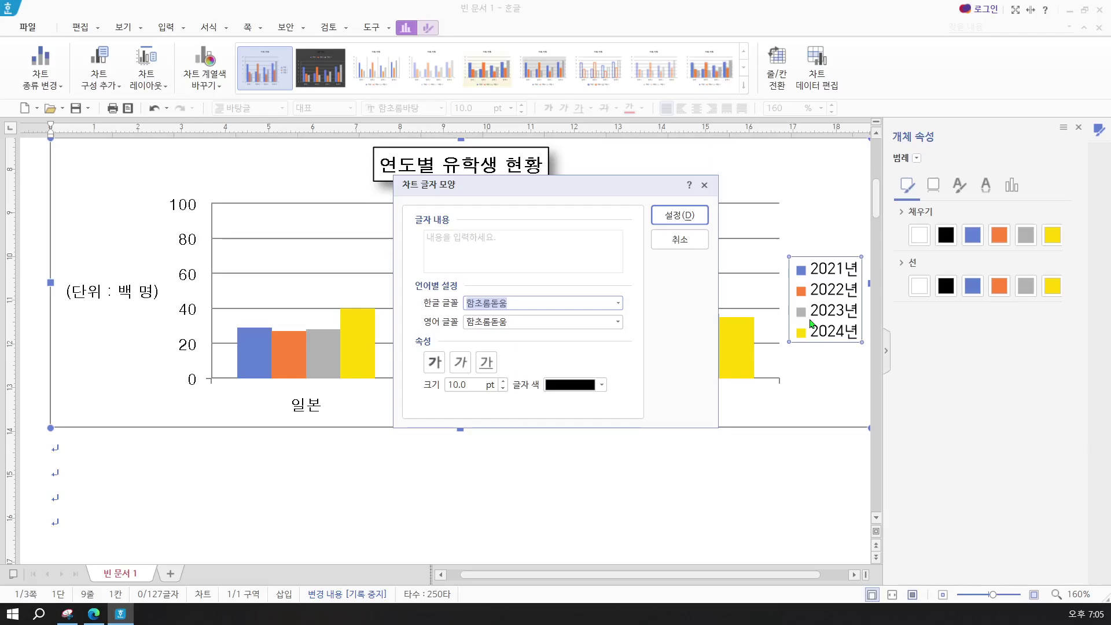
{"action": "type", "text": "돋움"}
{"action": "key", "text": "Return"}
{"action": "key", "text": "Tab"}
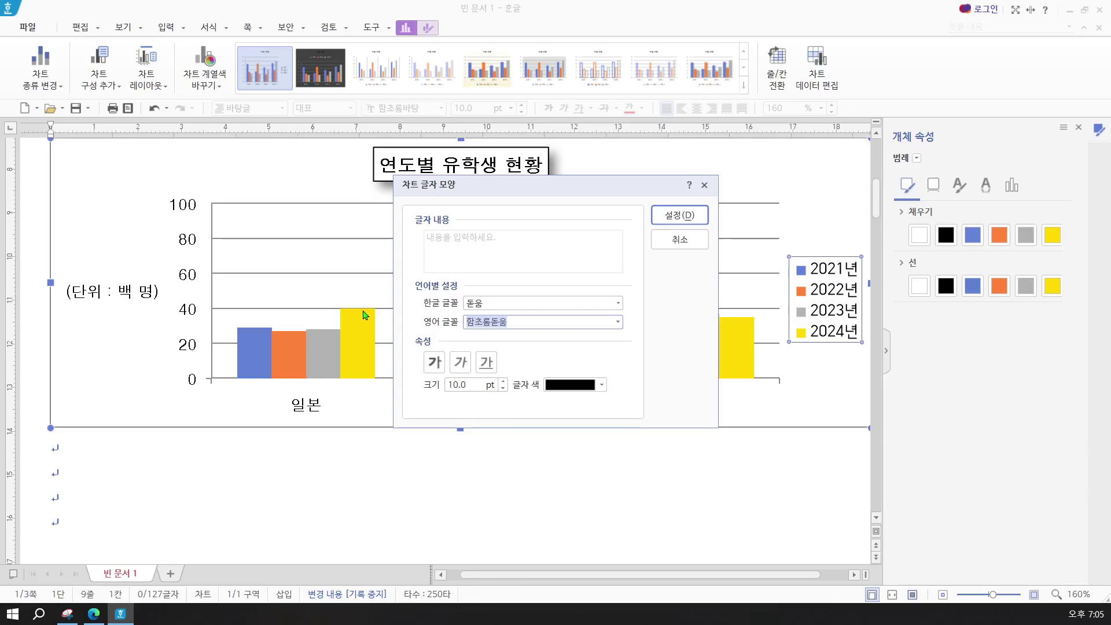
{"action": "type", "text": "돋움"}
{"action": "key", "text": "Return"}
{"action": "left_click", "coordinate": [671, 219]}
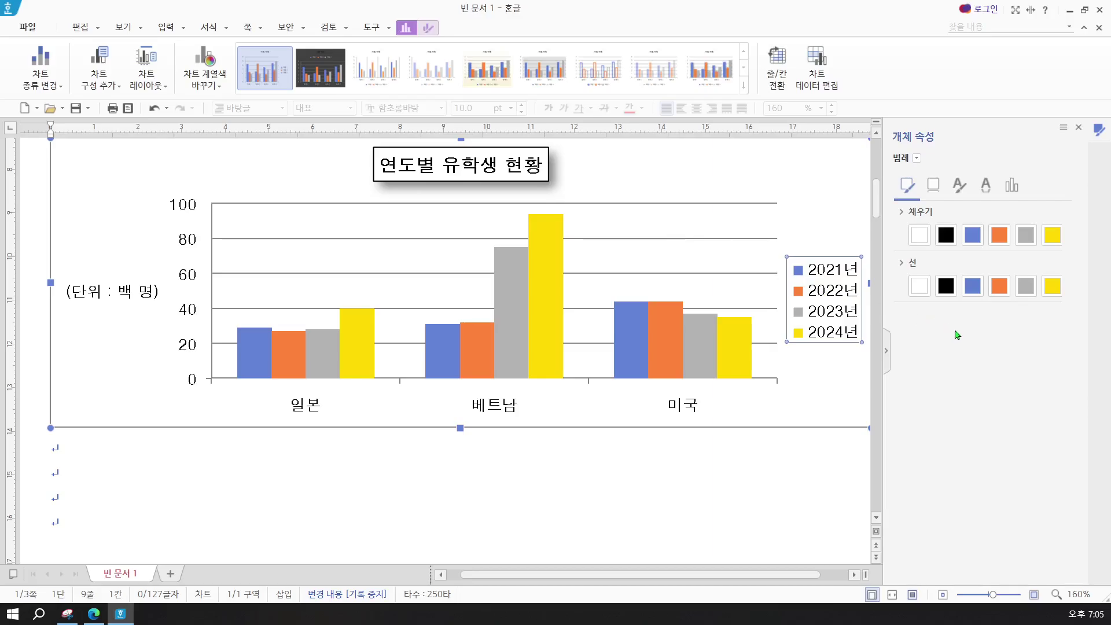
{"action": "left_click", "coordinate": [945, 287]}
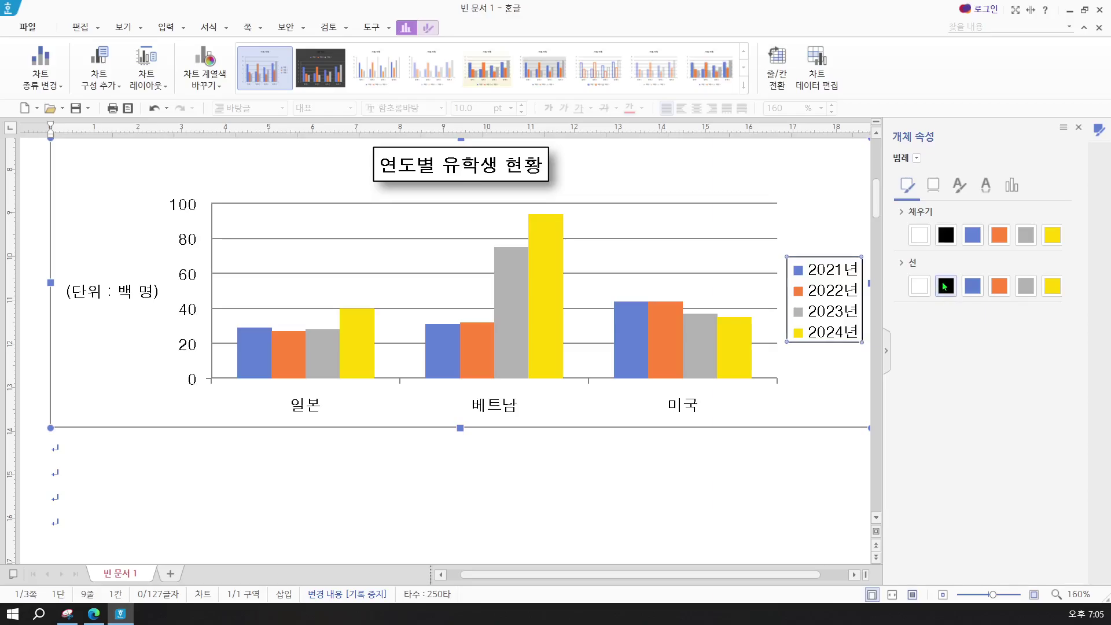
Step: Delete the value axis major gridlines and check the value axis in the exam sheet's sample chart
{"action": "left_click", "coordinate": [372, 239]}
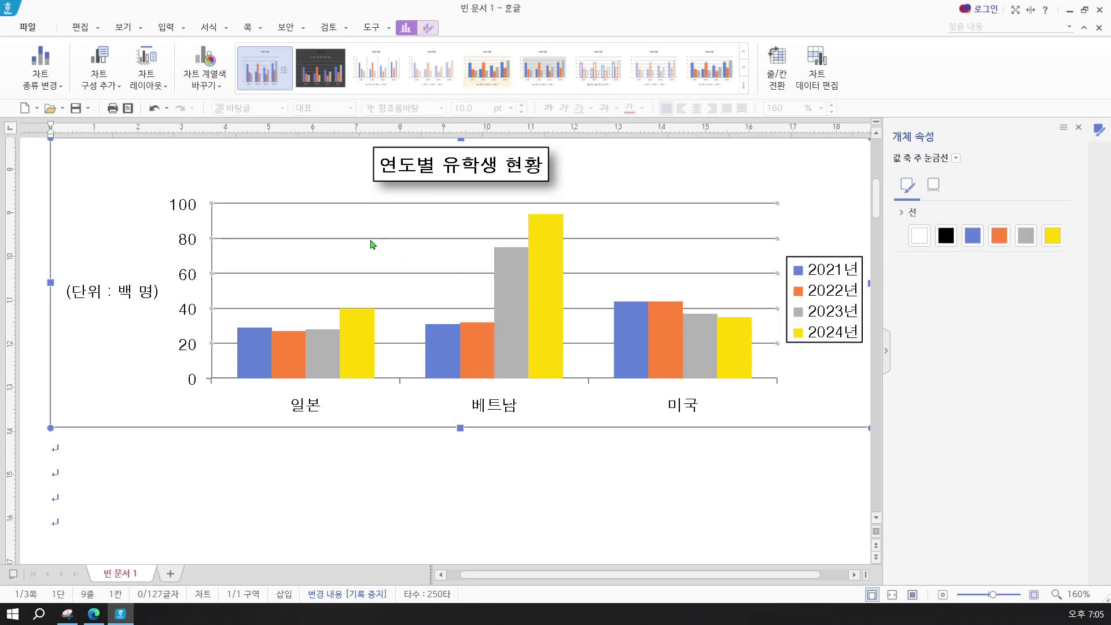
{"action": "key", "text": "Delete"}
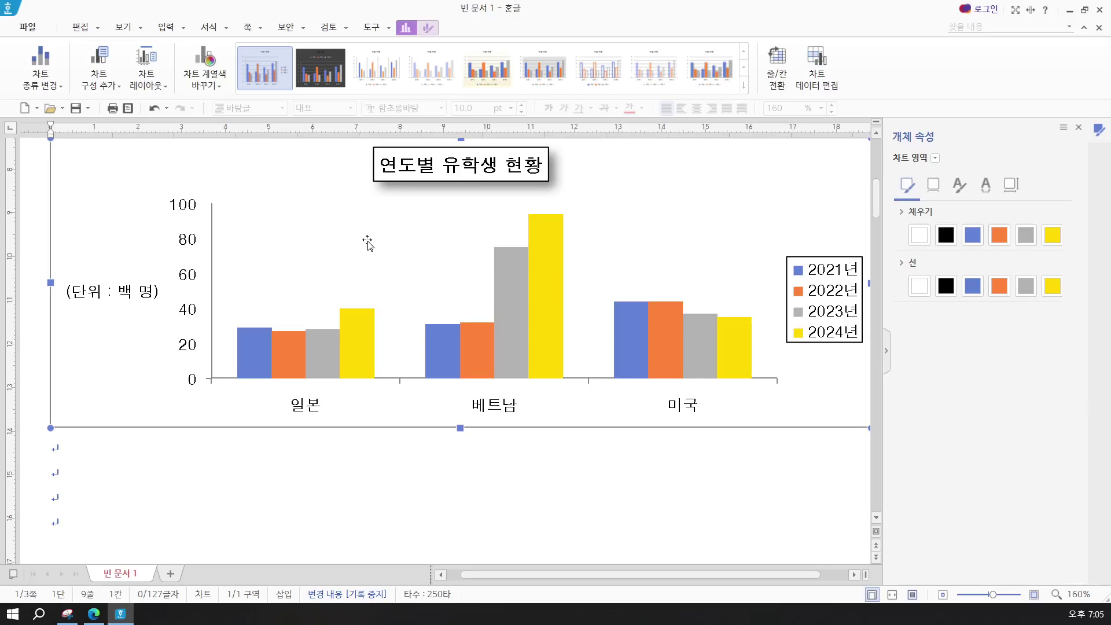
{"action": "left_click", "coordinate": [183, 241]}
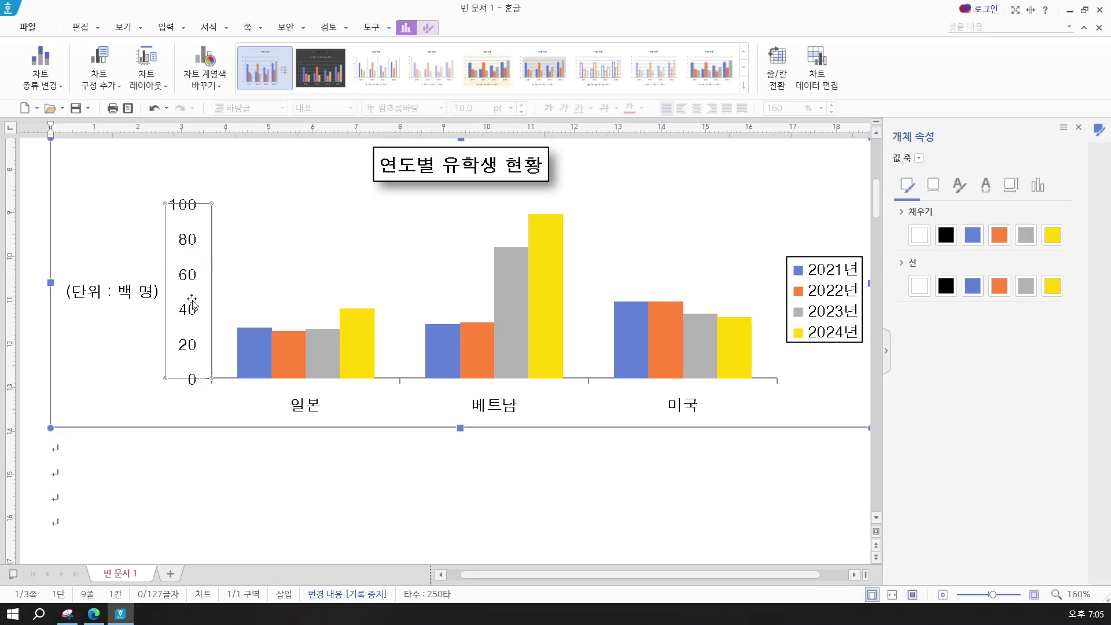
{"action": "left_click", "coordinate": [75, 610]}
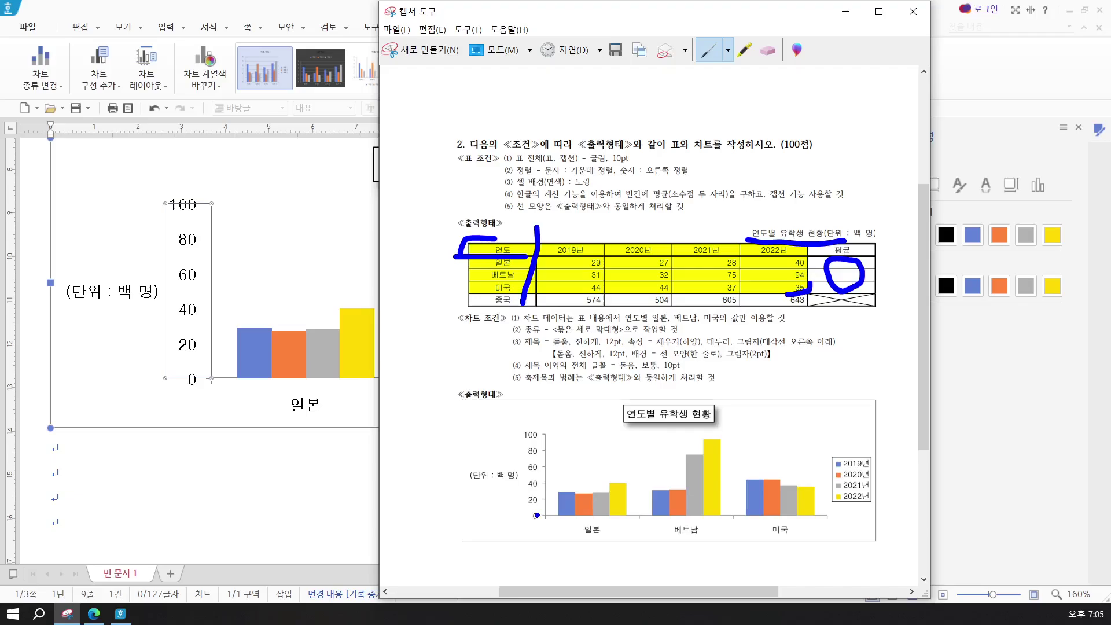
{"action": "left_click", "coordinate": [846, 11]}
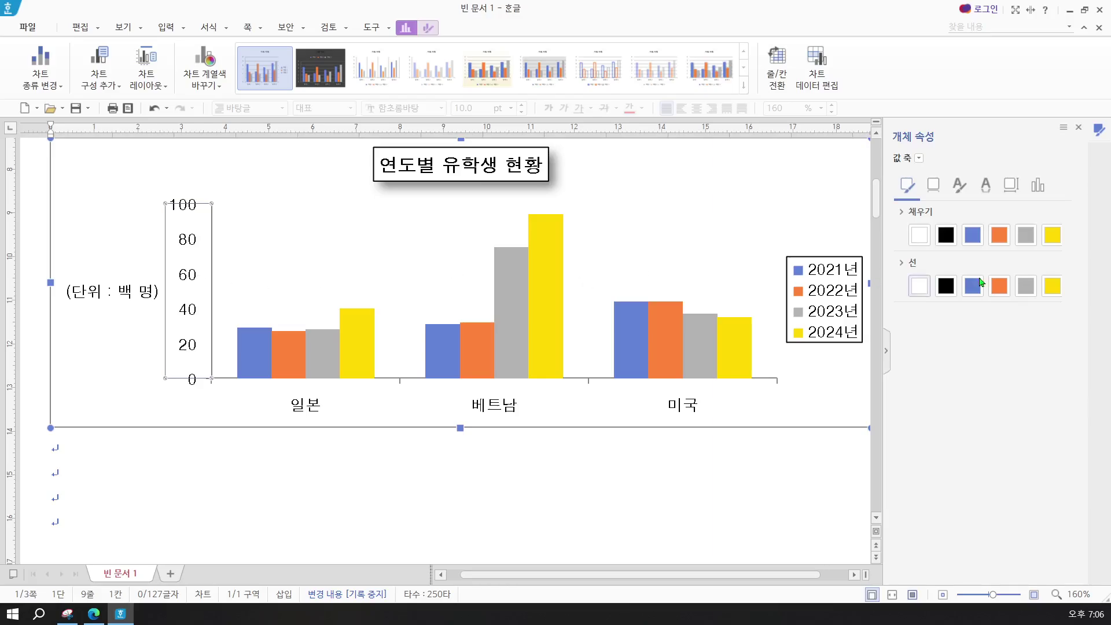
Step: Fix the value axis at minimum 0, maximum 100, major unit 20 and minor unit 4
{"action": "left_click", "coordinate": [1038, 186]}
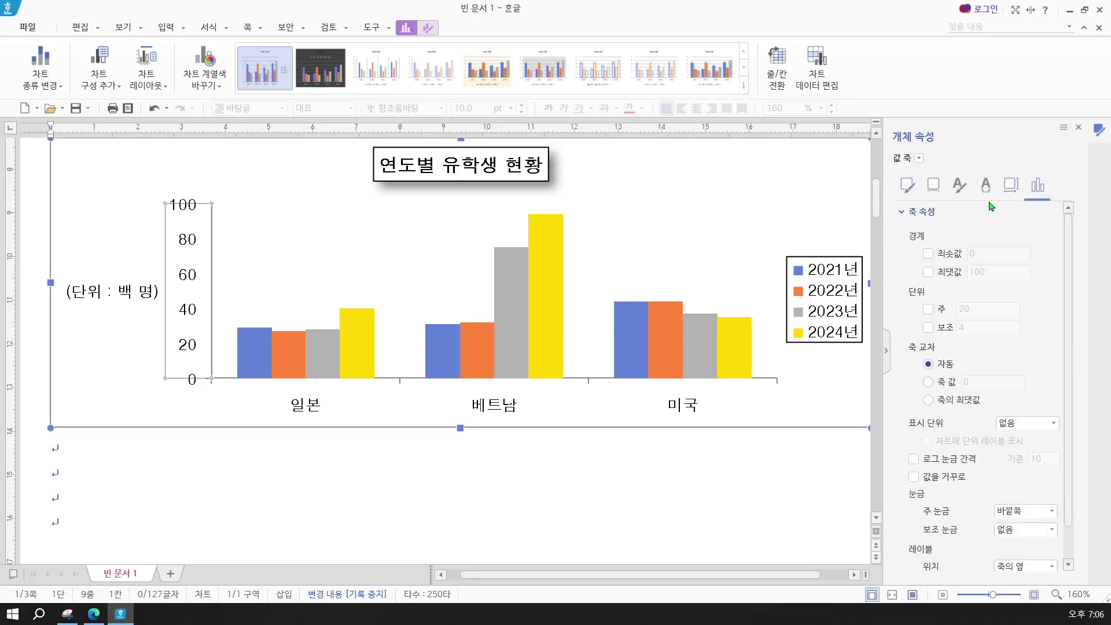
{"action": "left_click", "coordinate": [929, 253]}
{"action": "left_click", "coordinate": [928, 272]}
{"action": "left_click", "coordinate": [928, 310]}
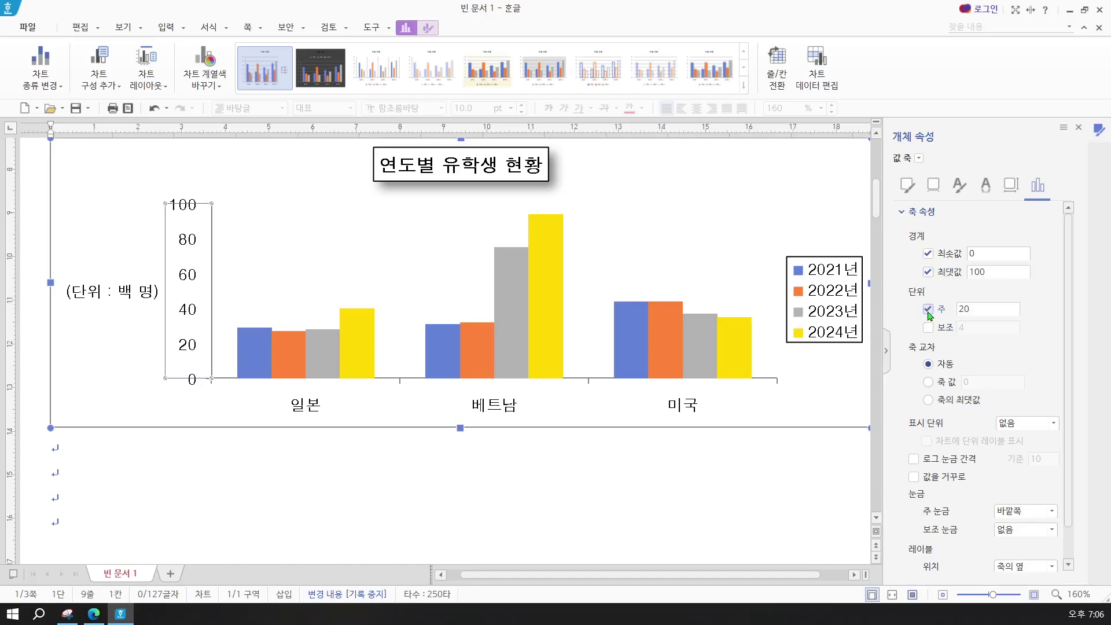
{"action": "left_click", "coordinate": [928, 328]}
Step: Set the value axis minor tick marks (보조 눈금) to 바깥쪽
{"action": "scroll", "coordinate": [910, 546], "scroll_direction": "down", "scroll_amount": 1}
{"action": "scroll", "coordinate": [917, 524], "scroll_direction": "down", "scroll_amount": 1}
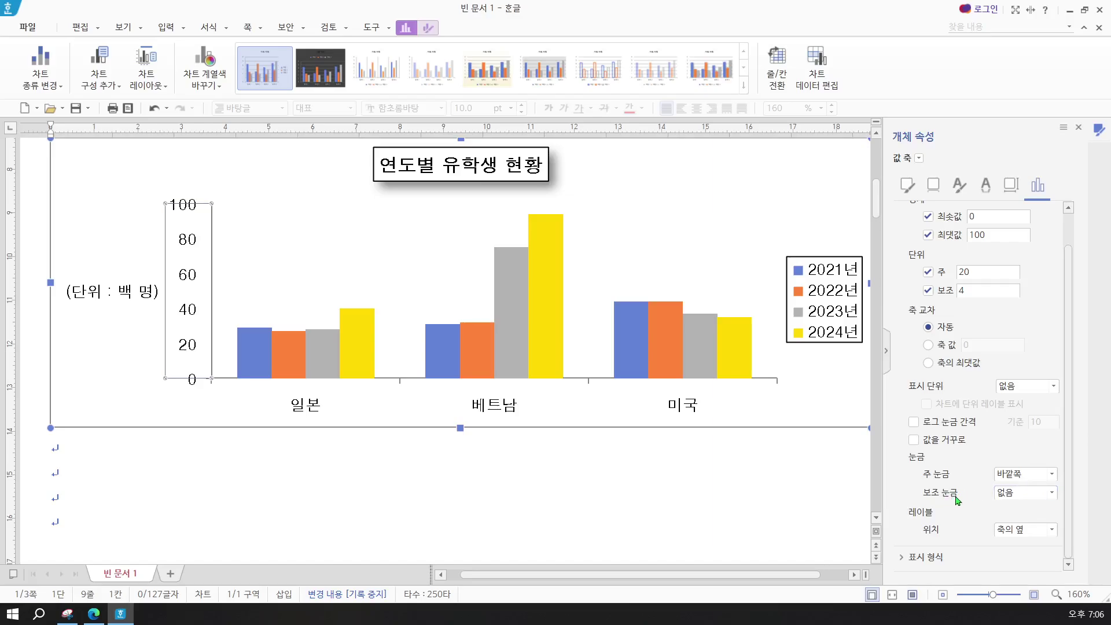
{"action": "left_click", "coordinate": [1003, 497]}
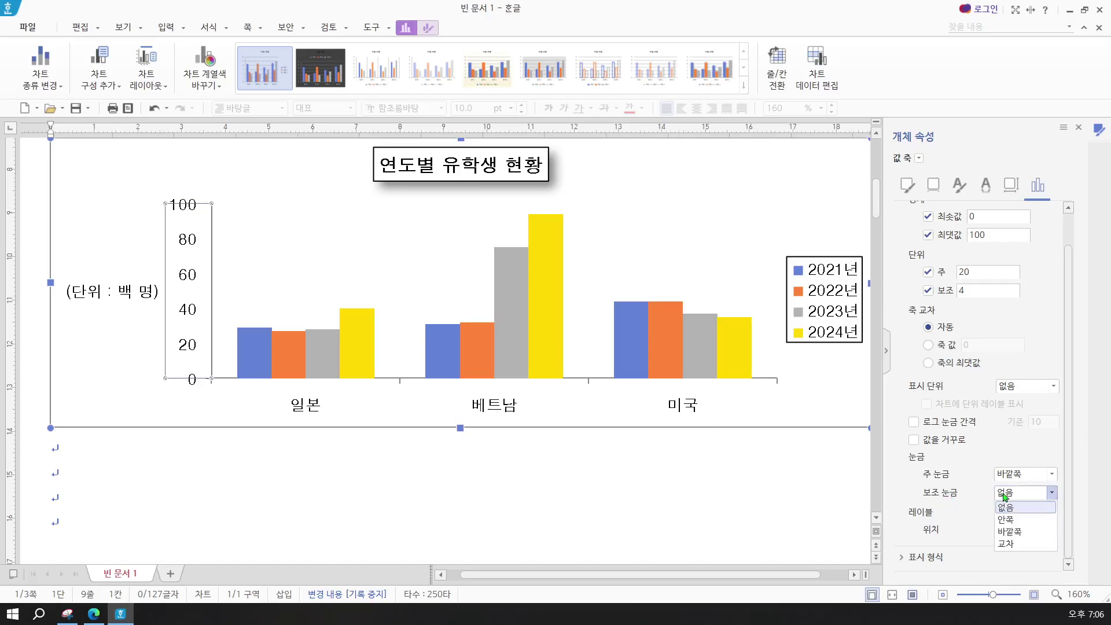
{"action": "left_click", "coordinate": [1014, 533]}
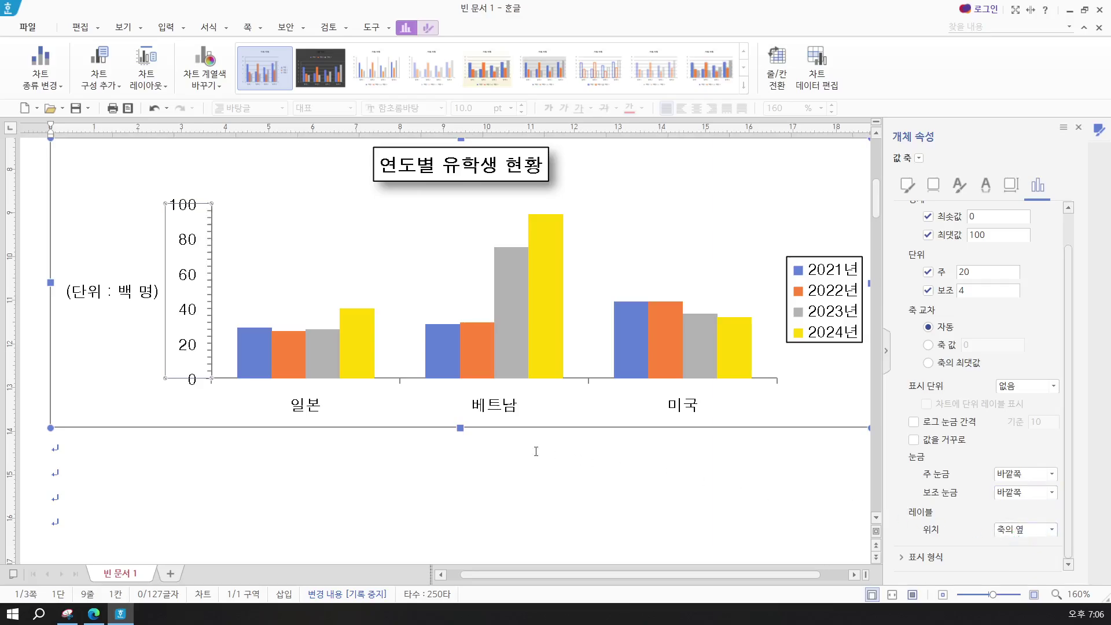
{"action": "left_click", "coordinate": [268, 290]}
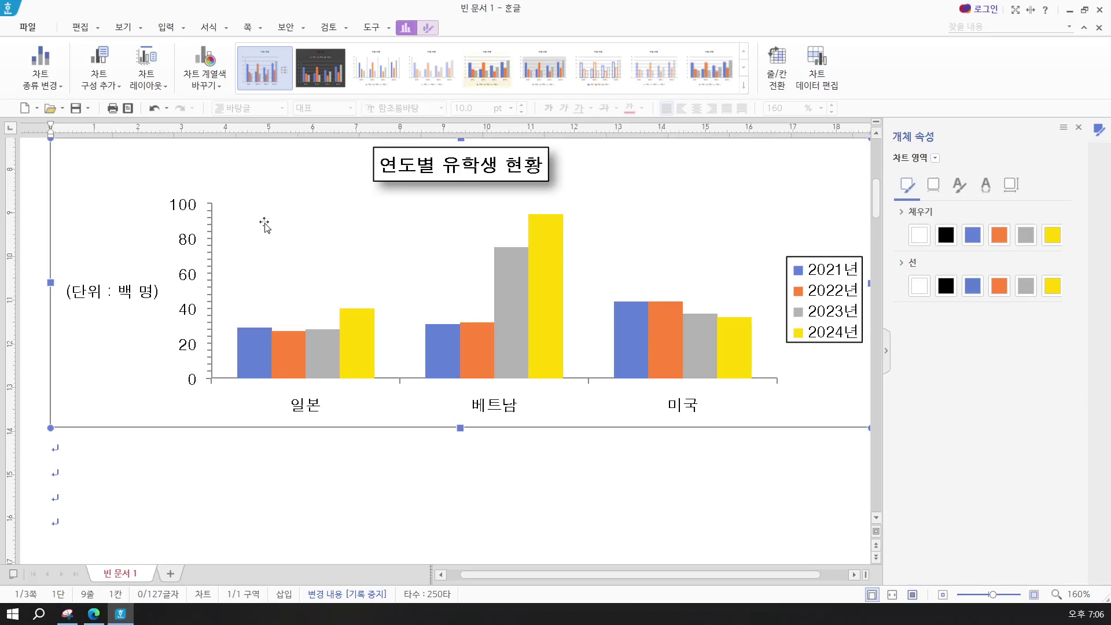
Step: Set the value axis minor unit (보조) to 20
{"action": "left_click", "coordinate": [190, 276]}
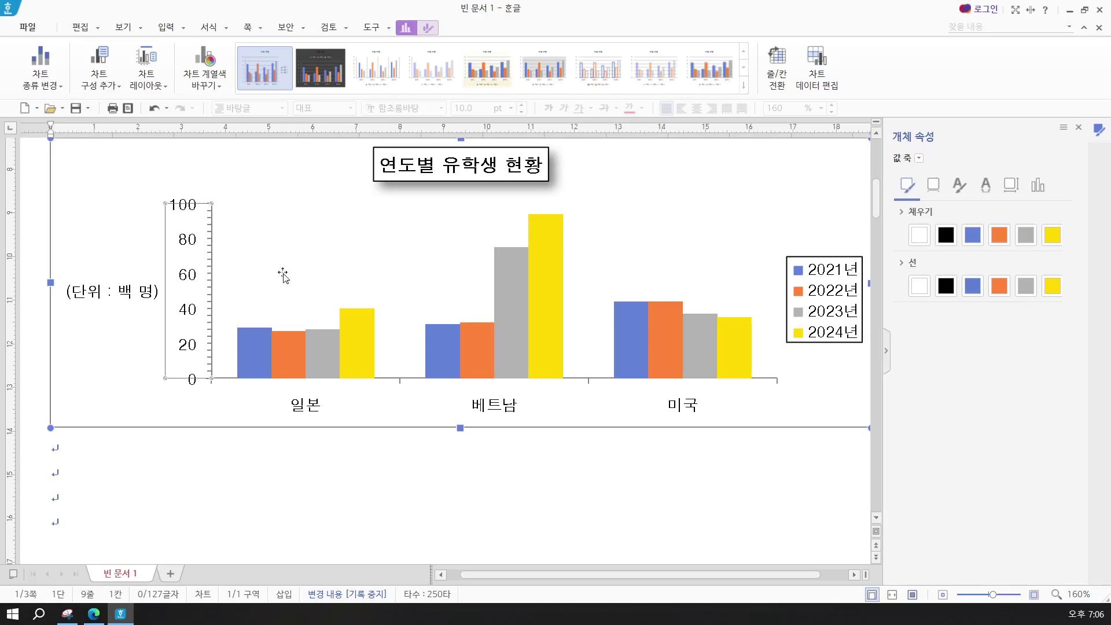
{"action": "left_click", "coordinate": [1042, 186]}
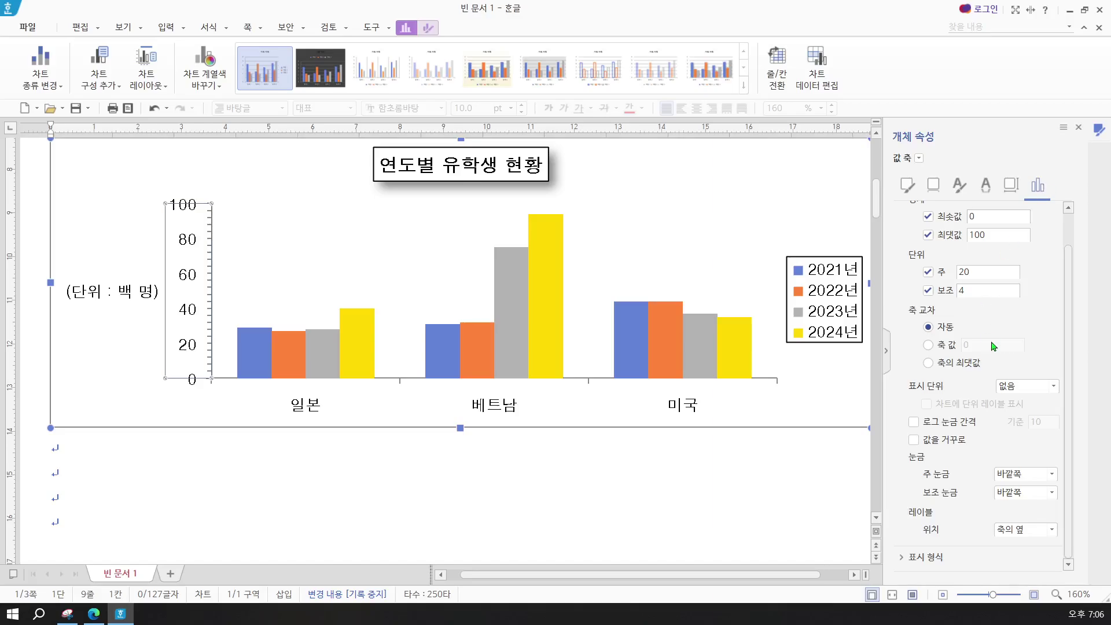
{"action": "double_click", "coordinate": [973, 289]}
{"action": "type", "text": "20"}
{"action": "left_click", "coordinate": [236, 245]}
Step: Set the value axis minor unit (보조) to 15
{"action": "left_click", "coordinate": [197, 250]}
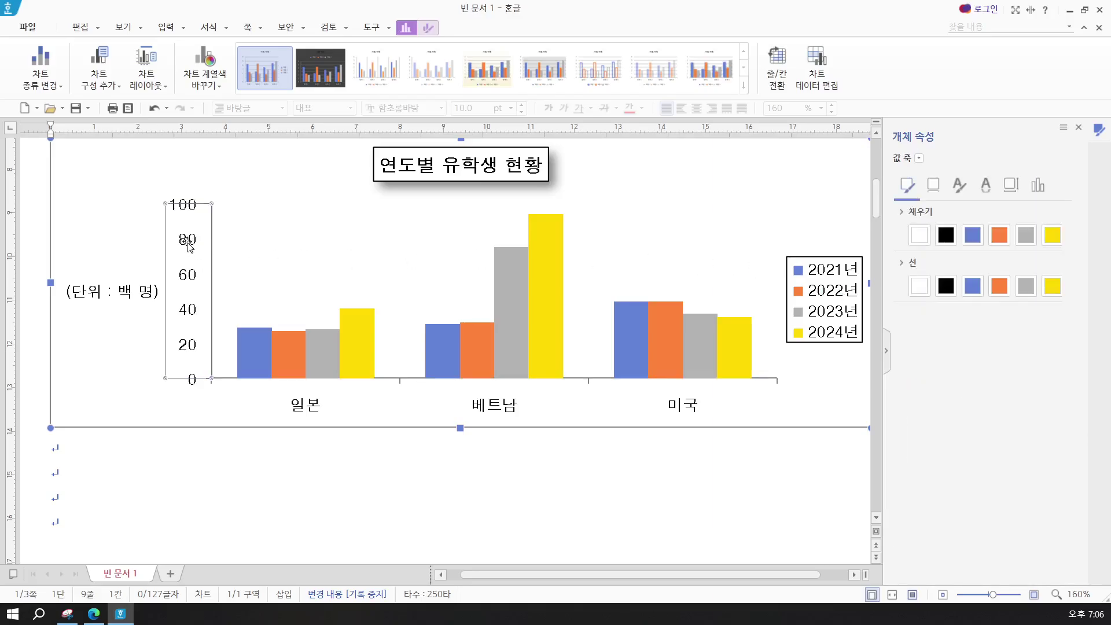
{"action": "left_click", "coordinate": [1039, 186]}
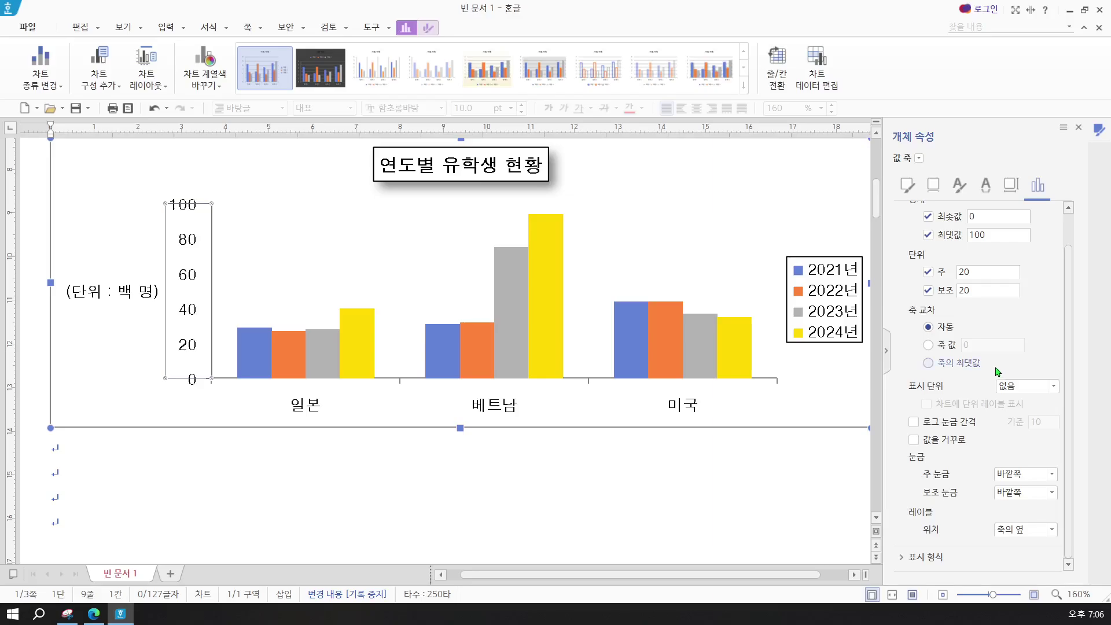
{"action": "left_click_drag", "start_coordinate": [991, 290], "coordinate": [914, 290]}
{"action": "type", "text": "15"}
{"action": "left_click", "coordinate": [283, 264]}
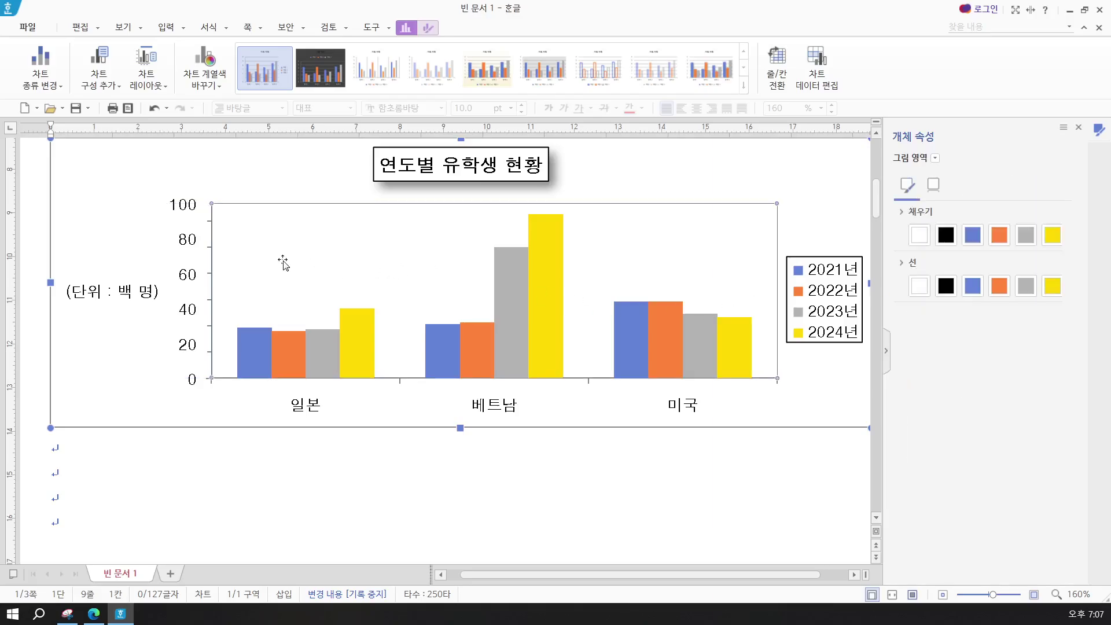
{"action": "left_click", "coordinate": [288, 183]}
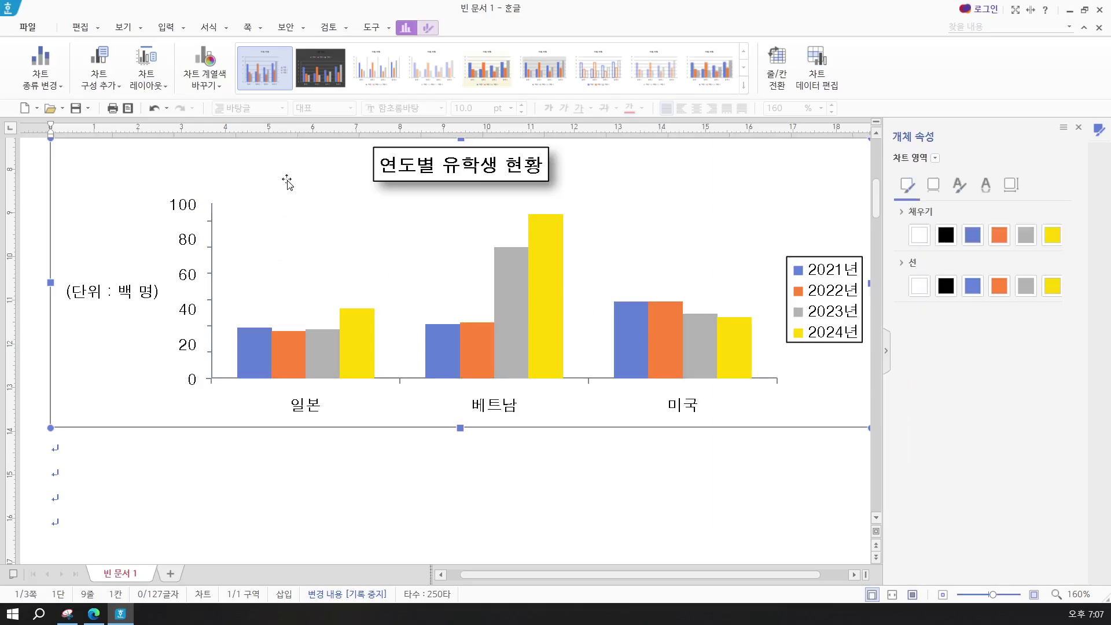
{"action": "left_click", "coordinate": [232, 275]}
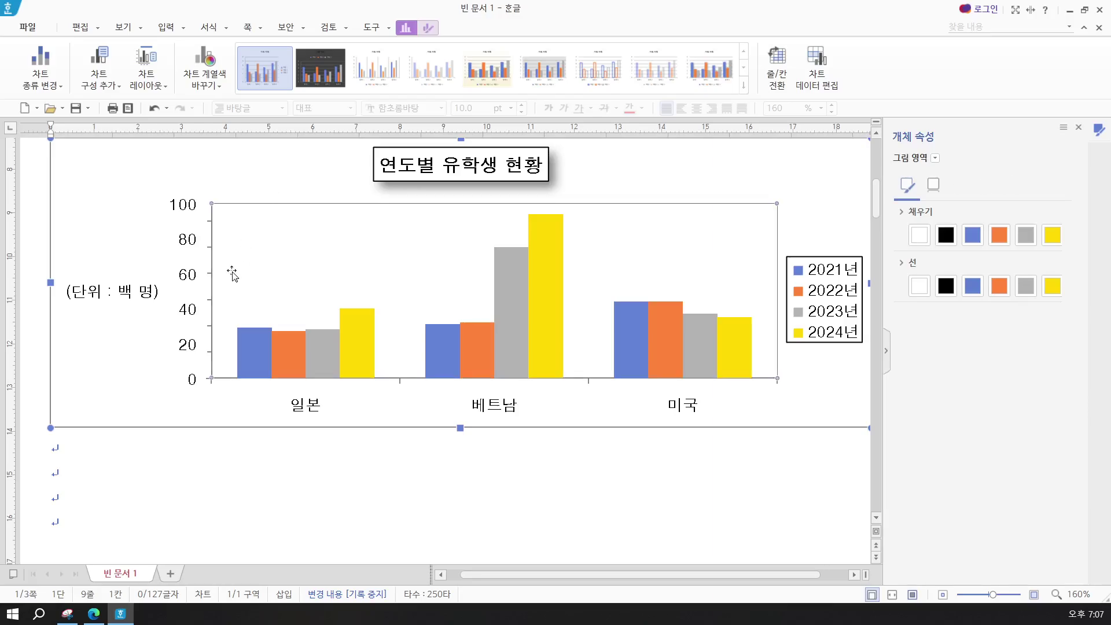
Step: Set the value axis minor unit (보조) to 16
{"action": "left_click", "coordinate": [191, 249]}
{"action": "left_click", "coordinate": [1037, 186]}
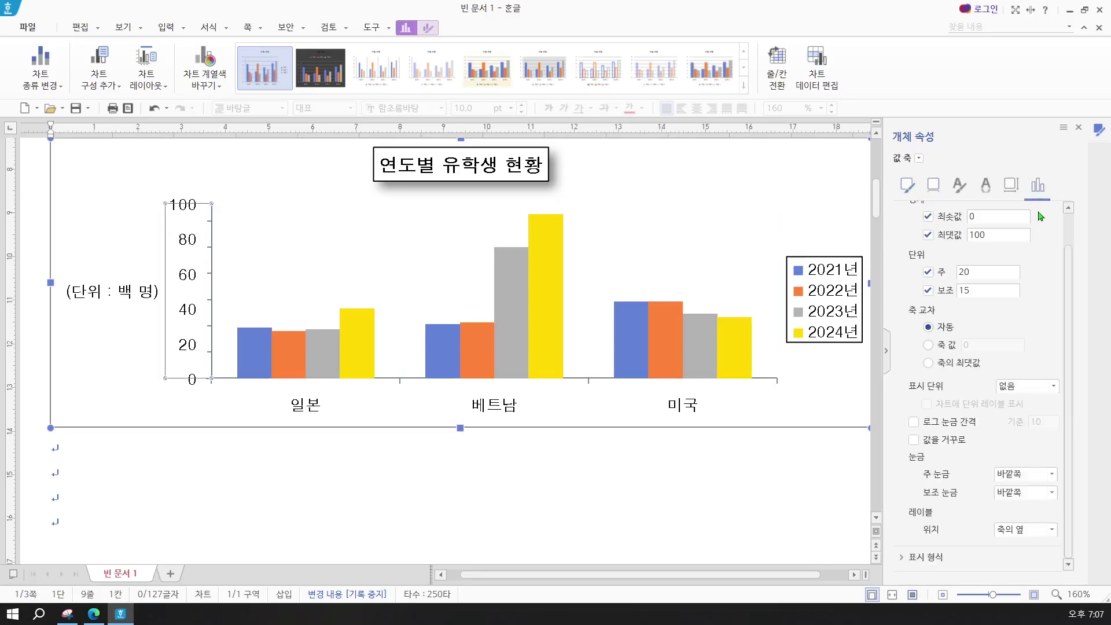
{"action": "double_click", "coordinate": [988, 292]}
{"action": "type", "text": "1"}
{"action": "left_click", "coordinate": [131, 248]}
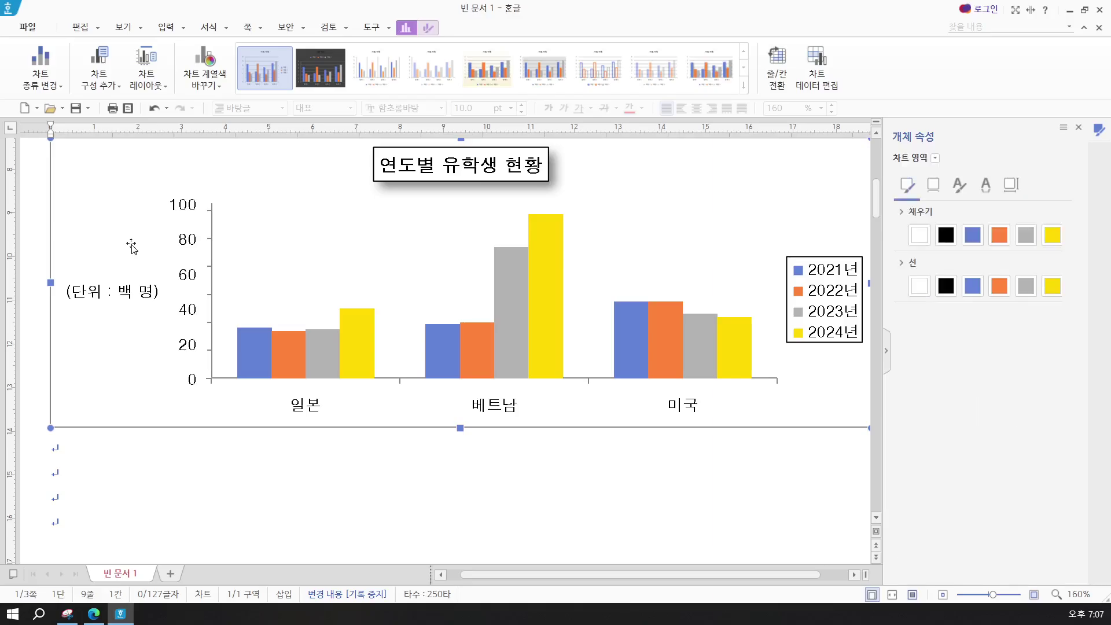
Step: Set the value axis minor unit (보조) to 17
{"action": "left_click", "coordinate": [180, 239]}
{"action": "left_click", "coordinate": [1038, 186]}
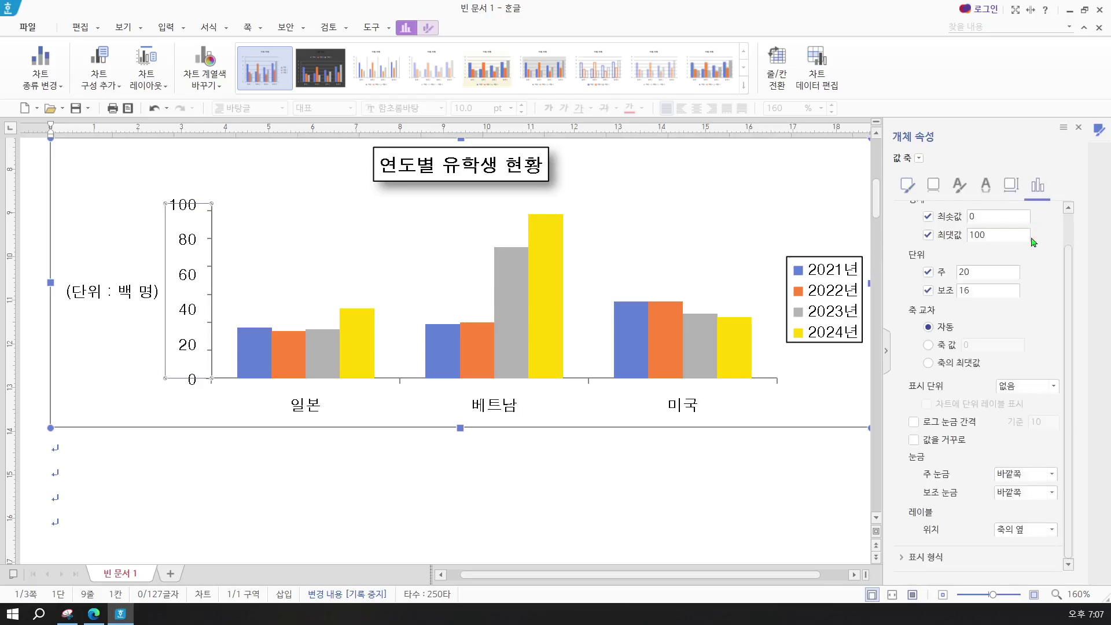
{"action": "type", "text": "1"}
{"action": "left_click", "coordinate": [142, 253]}
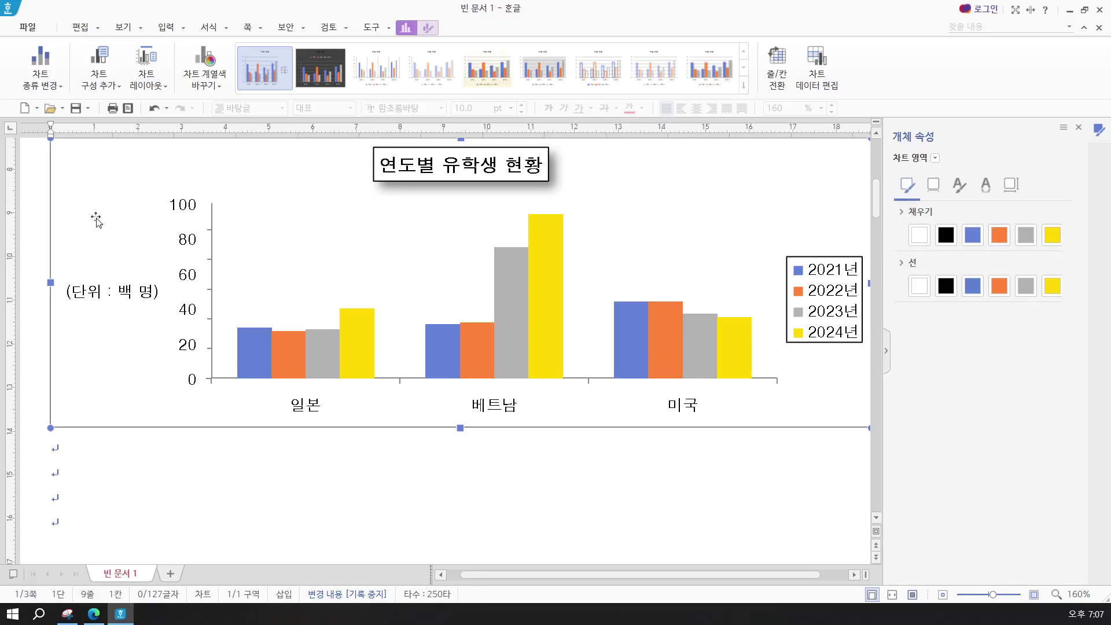
Step: Set the value axis minor unit (보조) to 18
{"action": "left_click", "coordinate": [183, 244]}
{"action": "left_click", "coordinate": [1040, 187]}
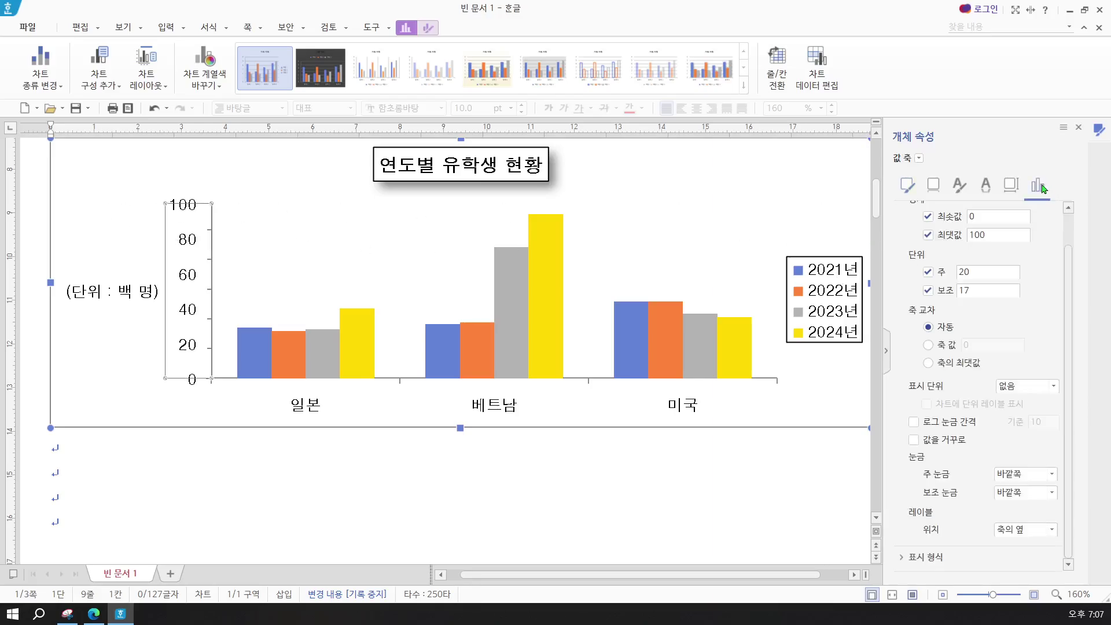
{"action": "double_click", "coordinate": [981, 290]}
{"action": "type", "text": "18"}
{"action": "left_click", "coordinate": [122, 254]}
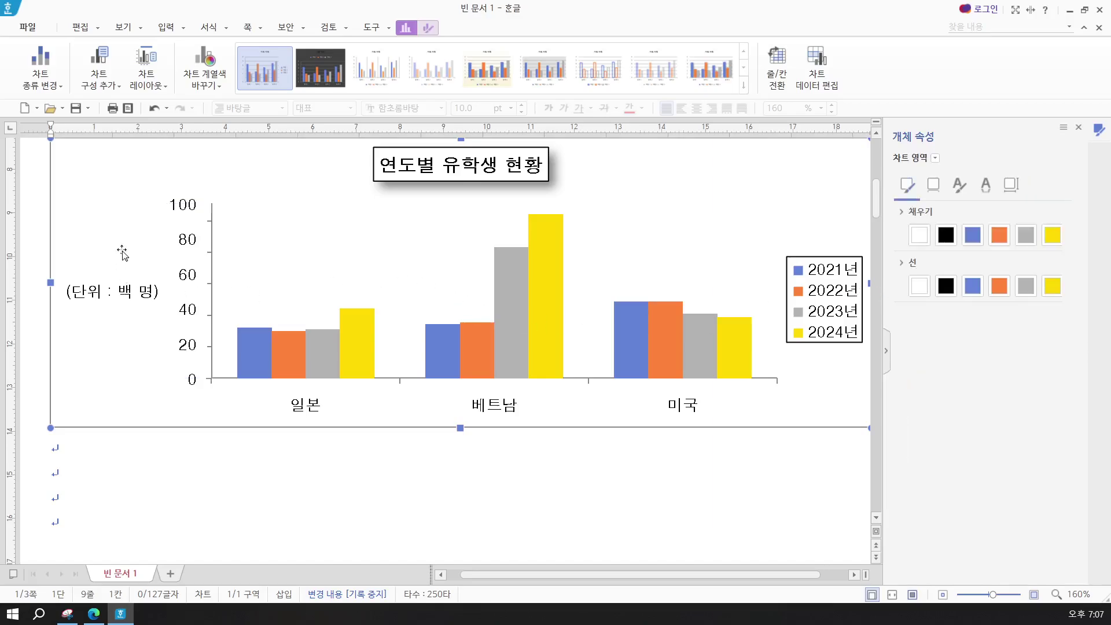
Step: Set the value axis minor unit (보조) to 19
{"action": "left_click", "coordinate": [175, 240]}
{"action": "left_click", "coordinate": [1037, 186]}
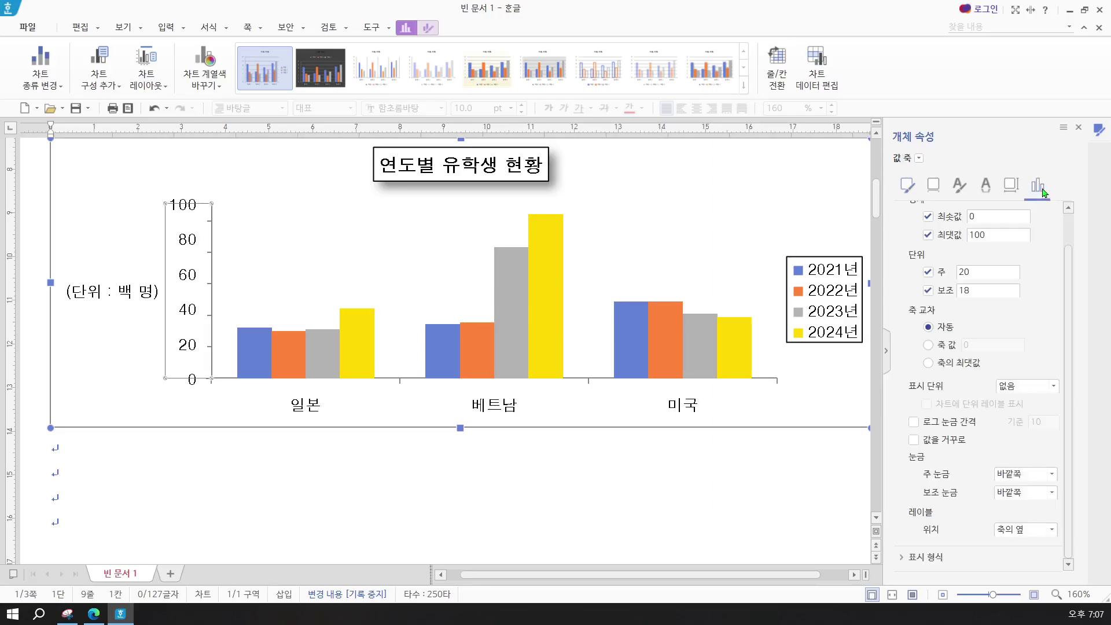
{"action": "type", "text": "1"}
{"action": "left_click", "coordinate": [130, 258]}
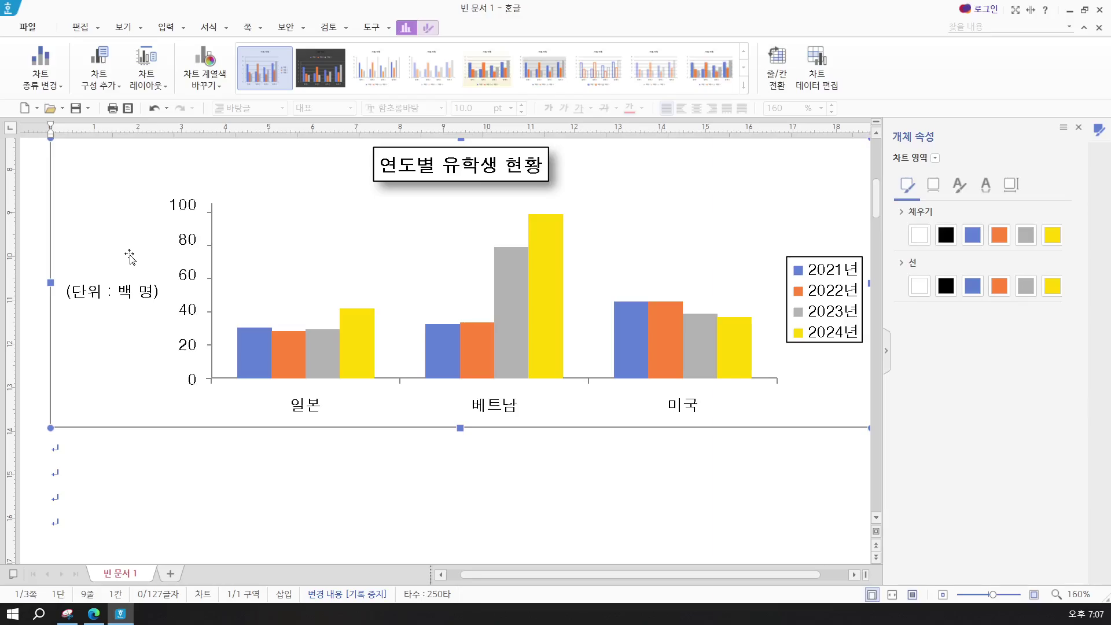
Step: Raise the value axis minor unit (보조) slightly above 19
{"action": "left_click", "coordinate": [186, 242]}
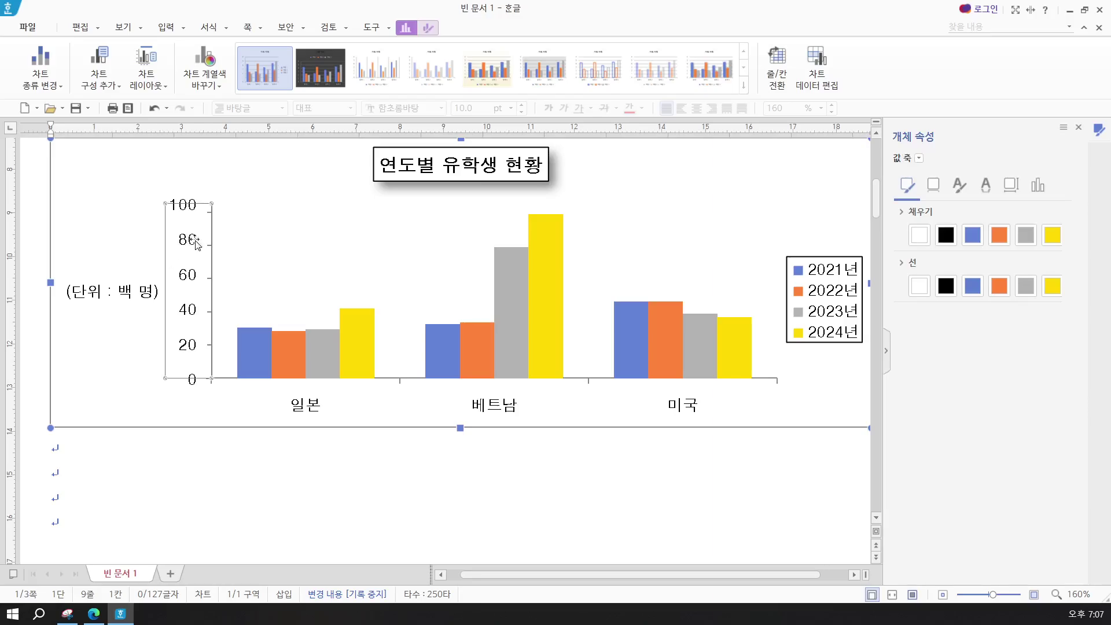
{"action": "left_click", "coordinate": [1039, 186]}
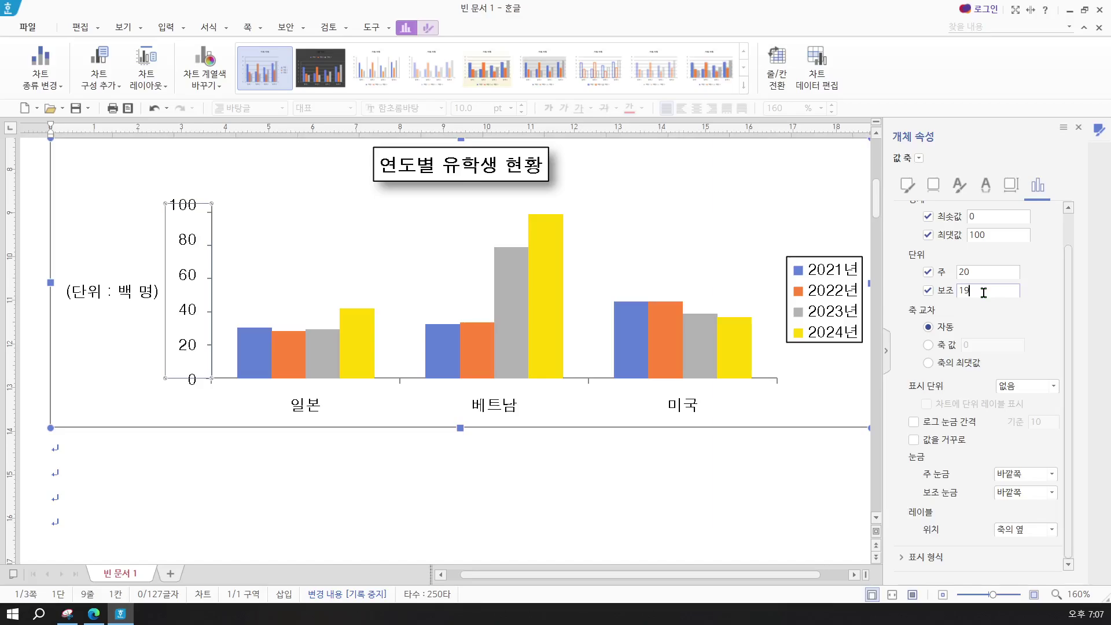
{"action": "left_click", "coordinate": [118, 330]}
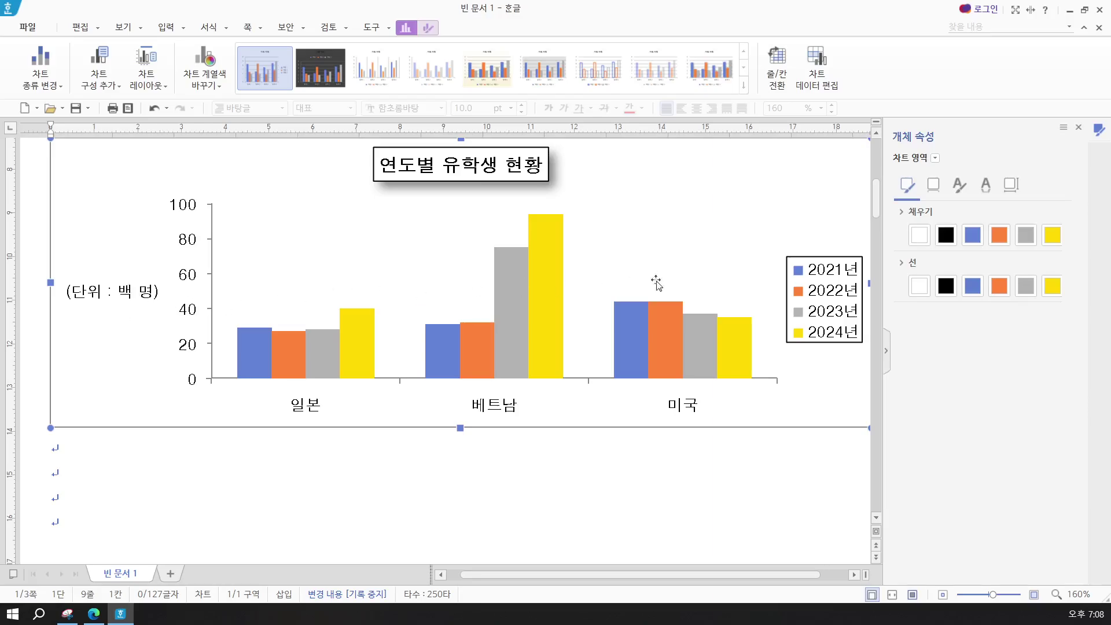
Step: Set the value axis minor unit (보조) to 19.8
{"action": "left_click", "coordinate": [184, 240]}
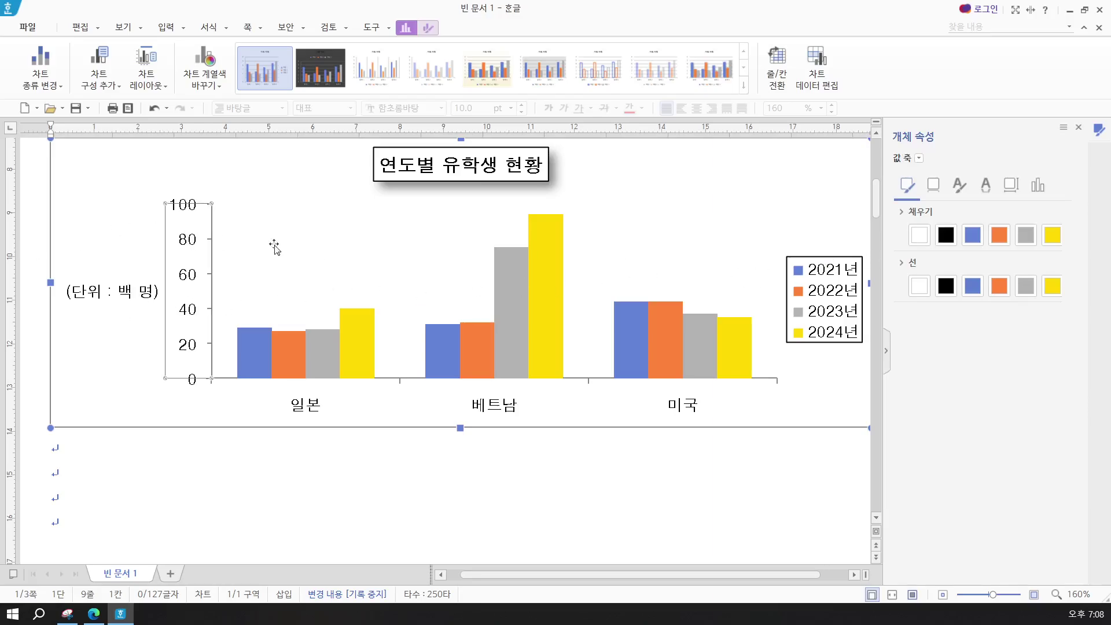
{"action": "left_click", "coordinate": [1045, 187]}
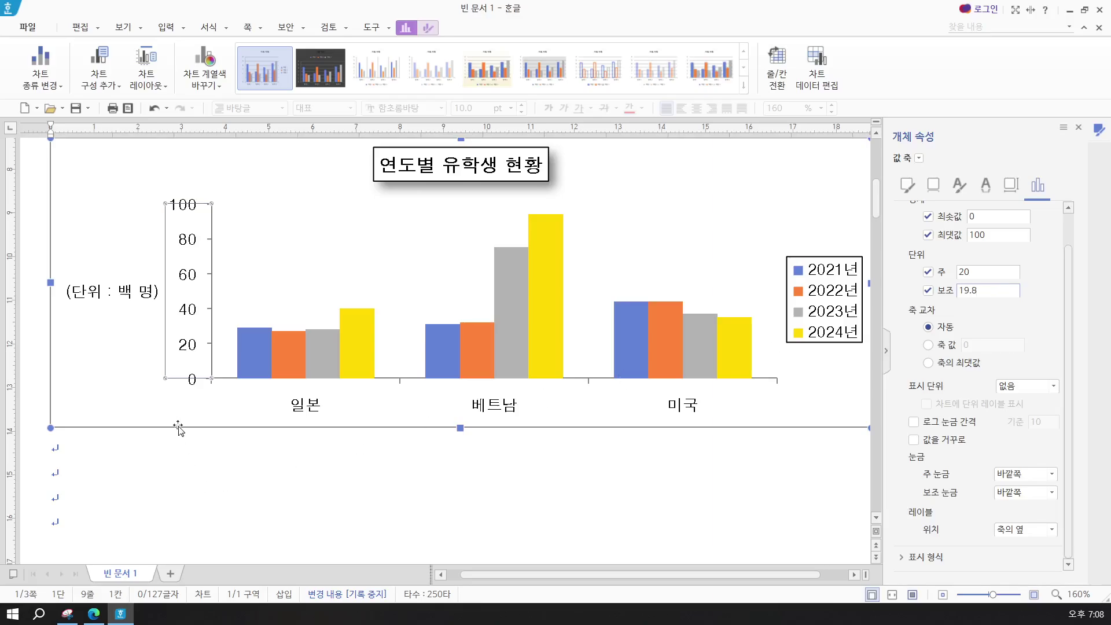
{"action": "left_click", "coordinate": [125, 379]}
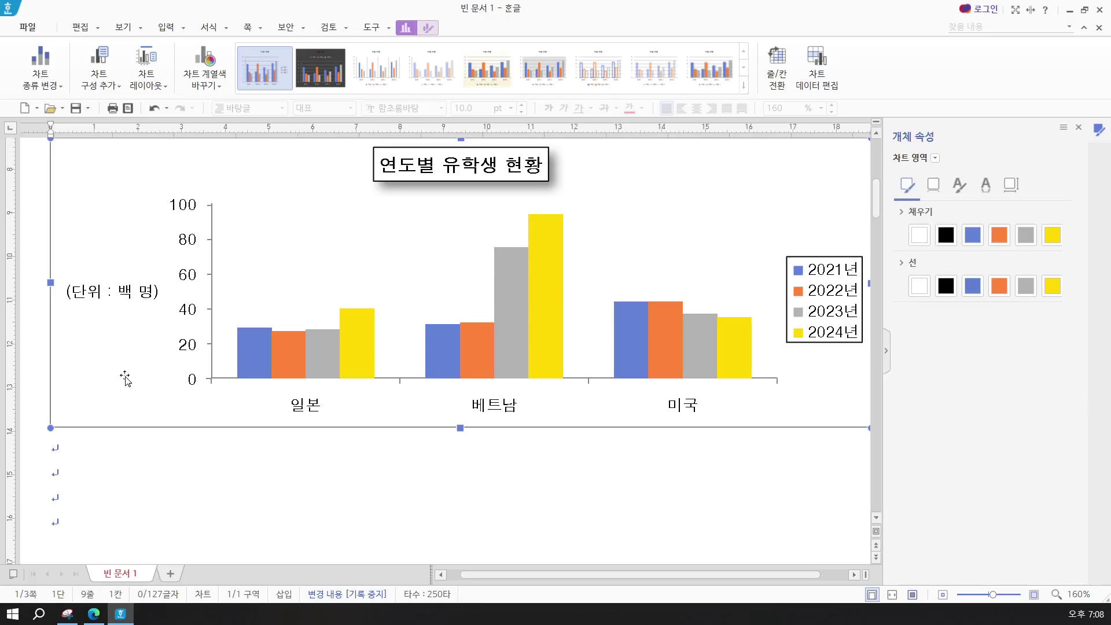
Step: Set the value axis minor unit (보조) to 19.9 and leave chart editing
{"action": "left_click", "coordinate": [186, 243]}
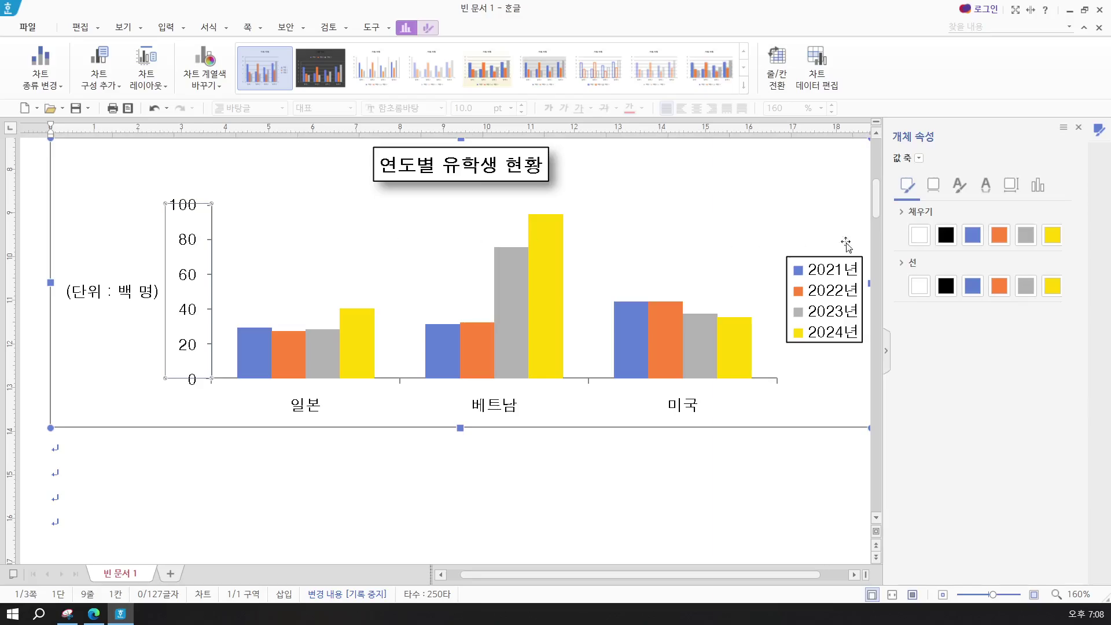
{"action": "left_click", "coordinate": [1038, 186]}
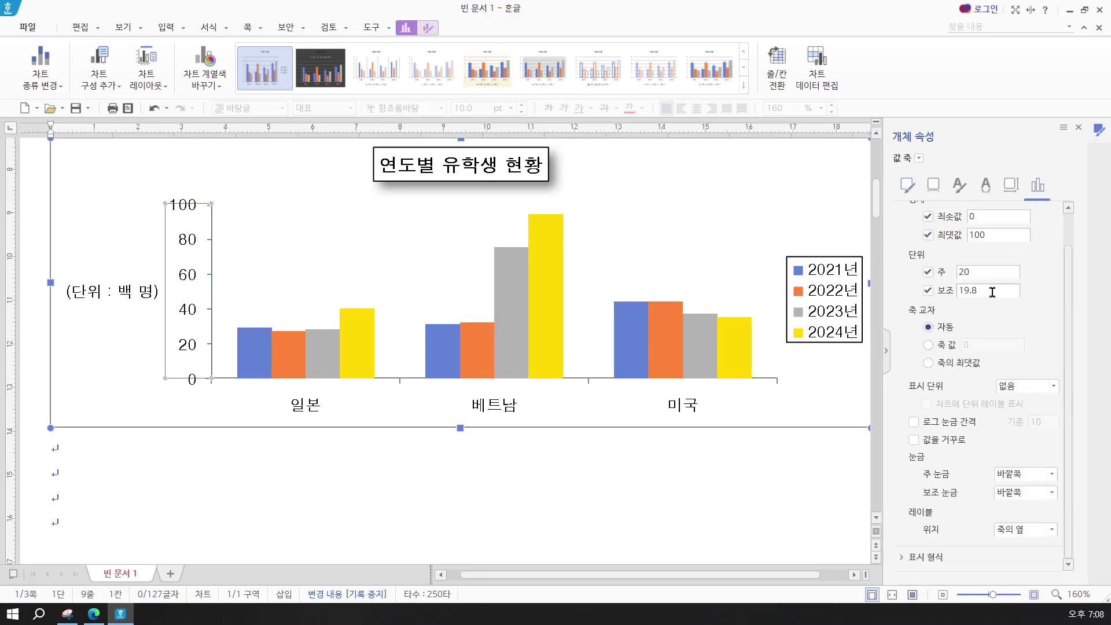
{"action": "left_click_drag", "start_coordinate": [992, 292], "coordinate": [934, 294]}
{"action": "left_click", "coordinate": [1000, 289]}
{"action": "key", "text": "BackSpace"}
{"action": "left_click", "coordinate": [559, 474]}
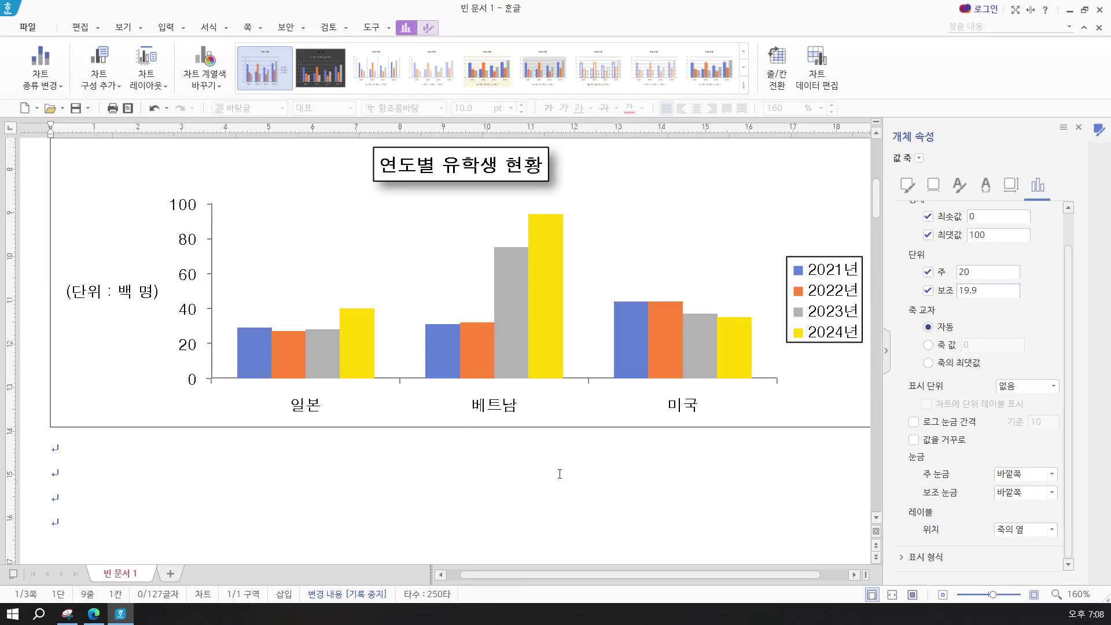